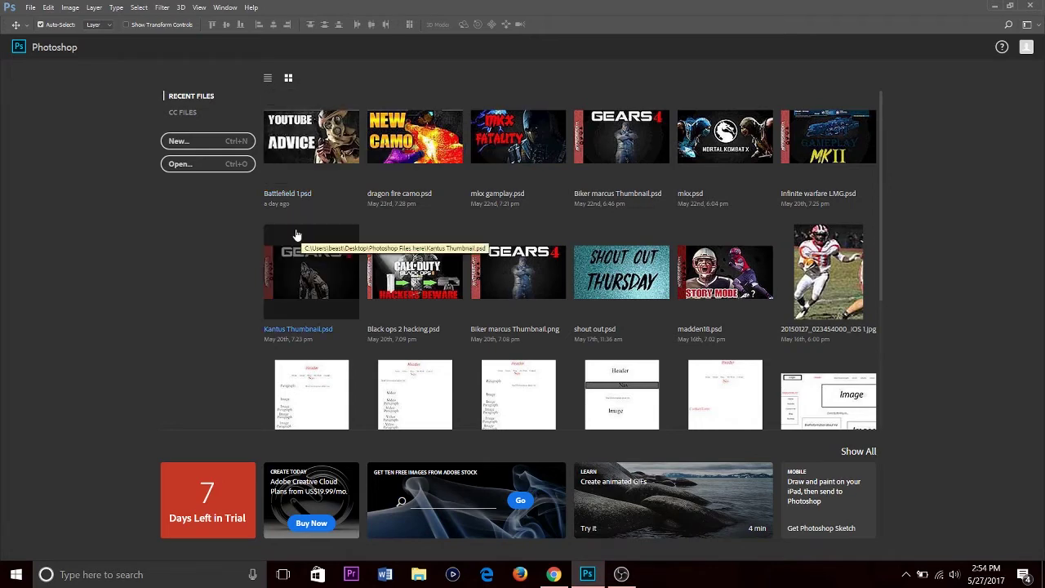
Start a new document and name it Beginners Photoshop.
left_click(205, 147)
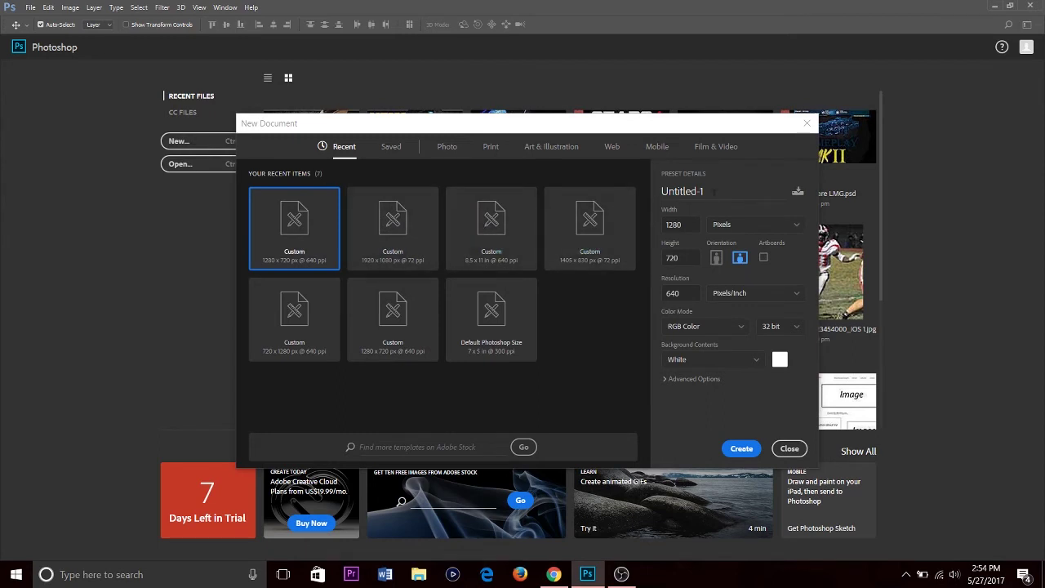
left_click(715, 191)
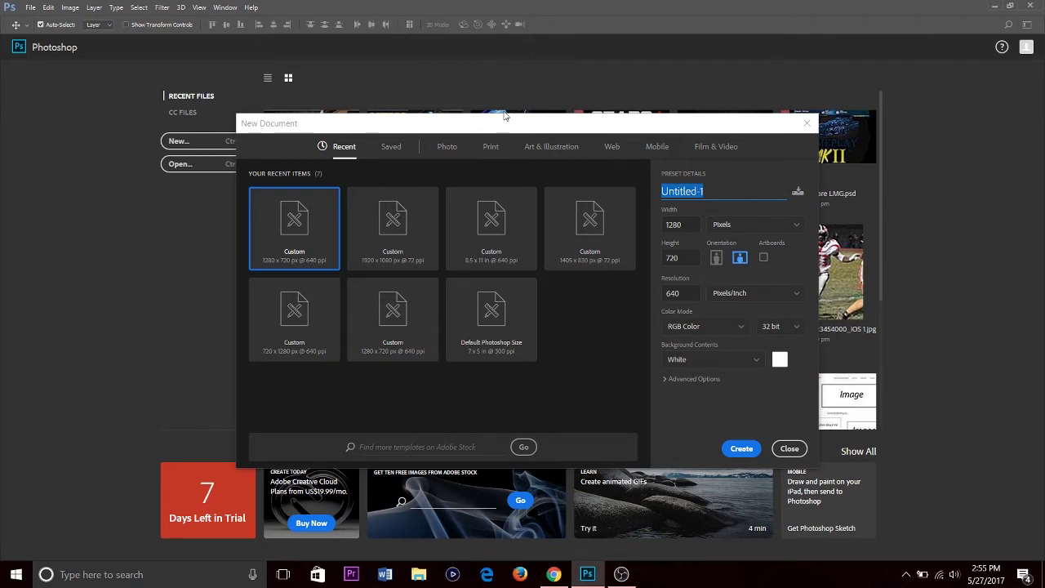
type("Beginne")
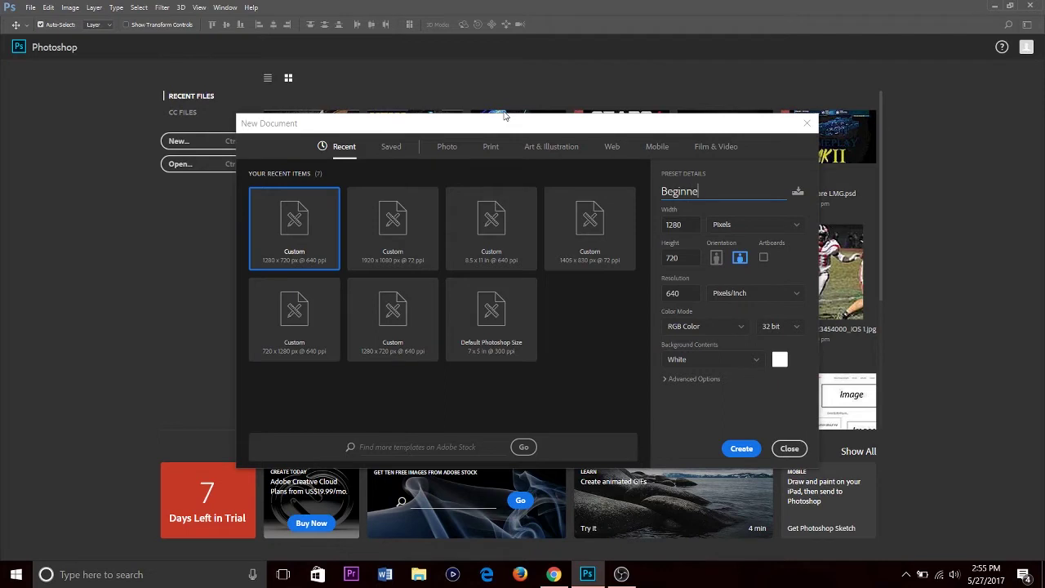
type("rs Phro")
key("BackSpace")
key("BackSpace")
type("hotos")
type("hop")
type("p")
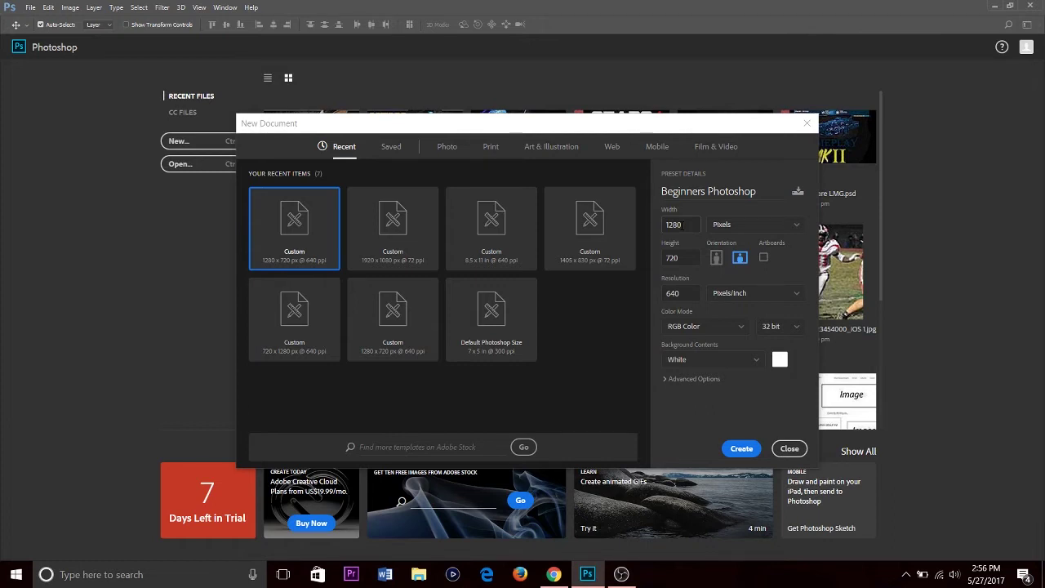
Review the new document's width, height, resolution, colour mode and bit depth options.
left_click(682, 224)
left_click(686, 256)
key("shift+Tab")
key("Tab")
left_click(689, 284)
left_click(720, 329)
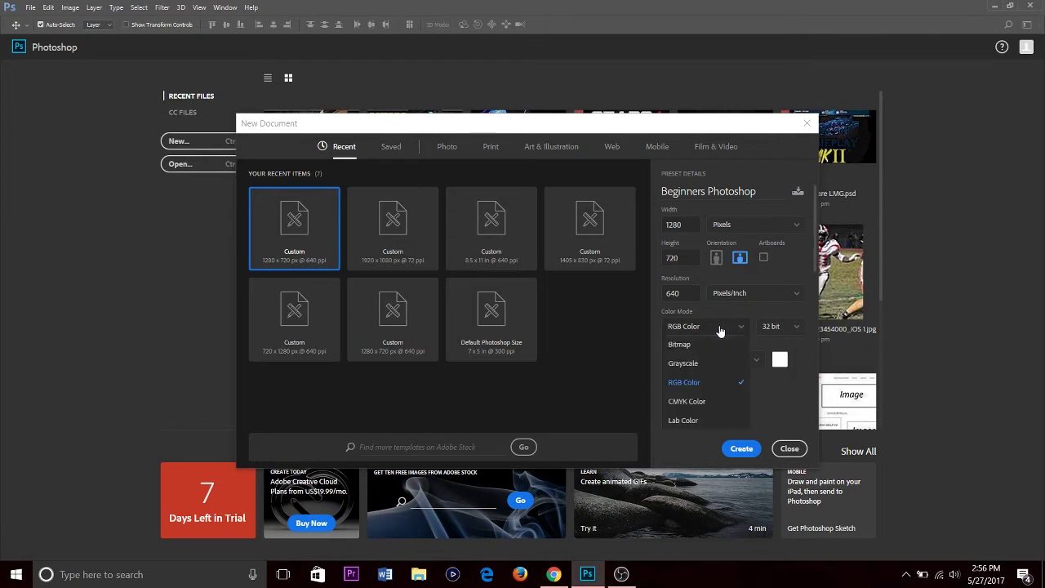
left_click(720, 328)
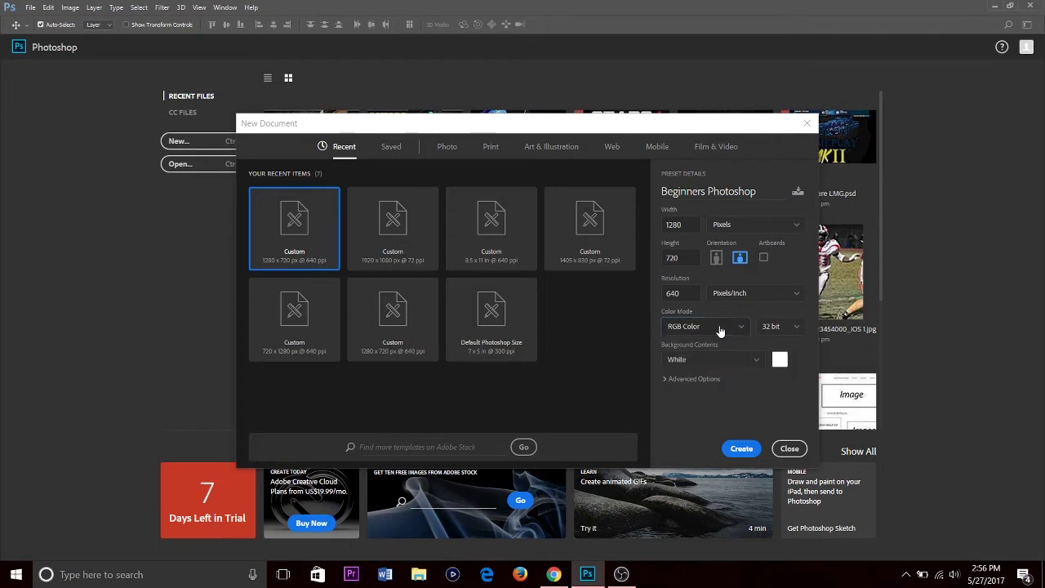
left_click(800, 331)
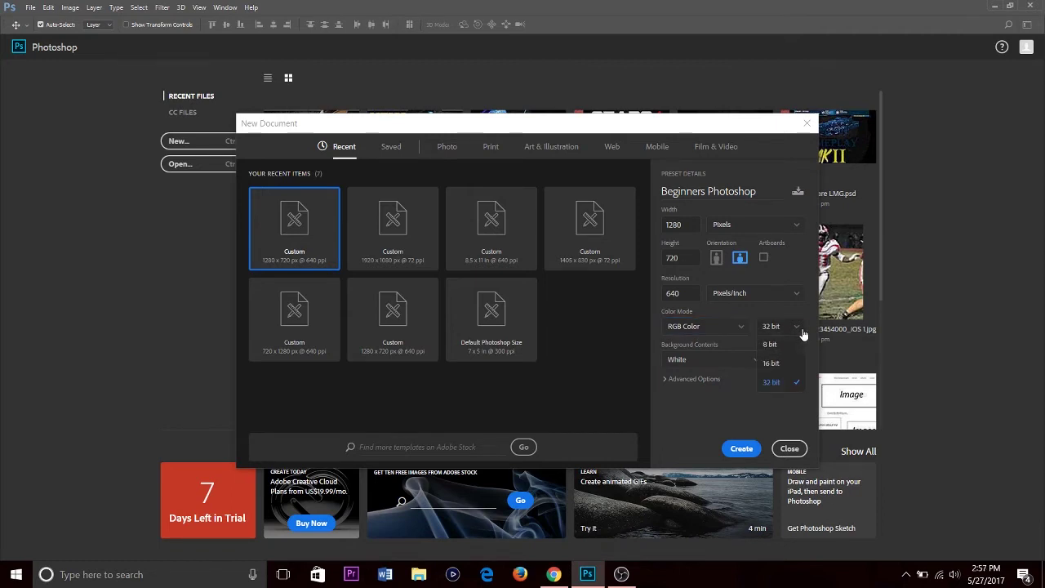
left_click(804, 333)
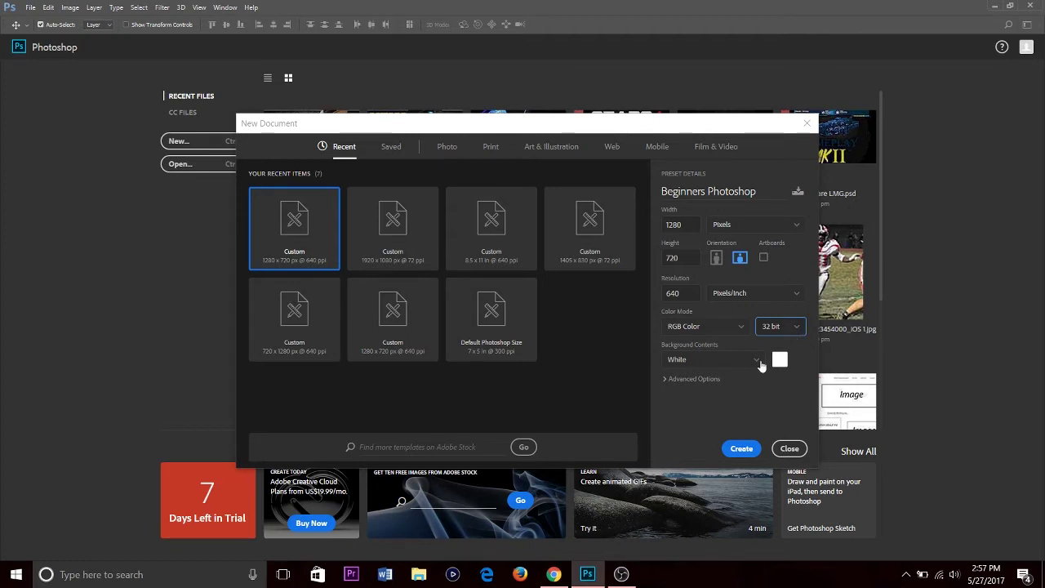
Check the background contents and advanced options, and create the 1280 x 720 pixel document with a white background.
left_click(735, 359)
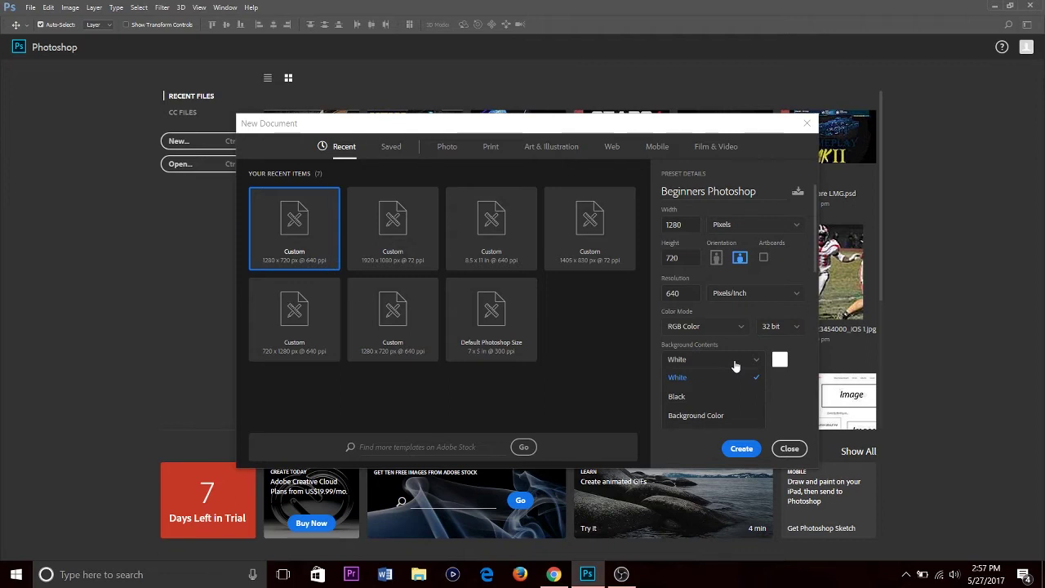
scroll(735, 376, "down", 1)
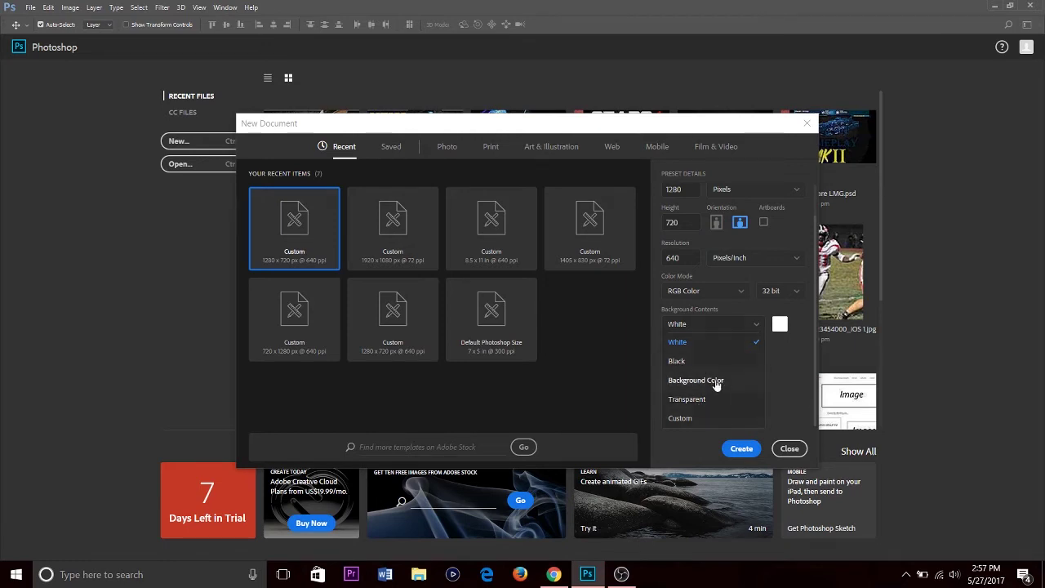
left_click(783, 345)
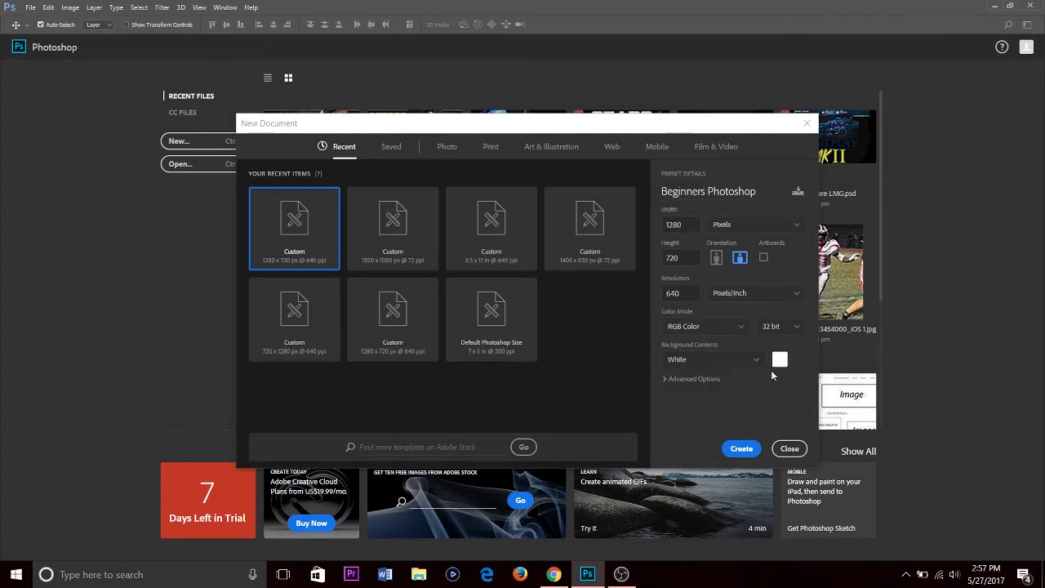
left_click(713, 378)
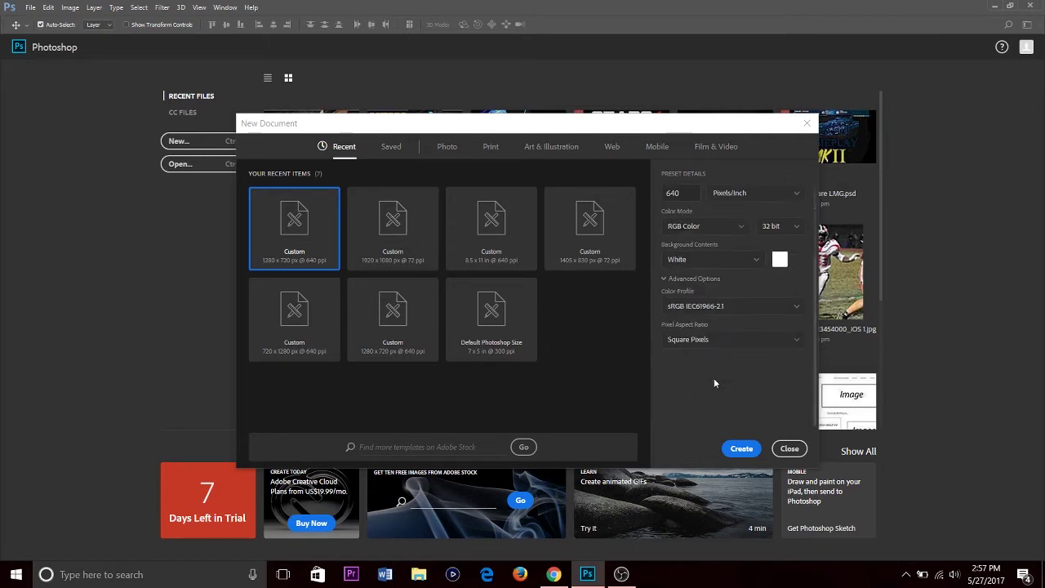
left_click(690, 276)
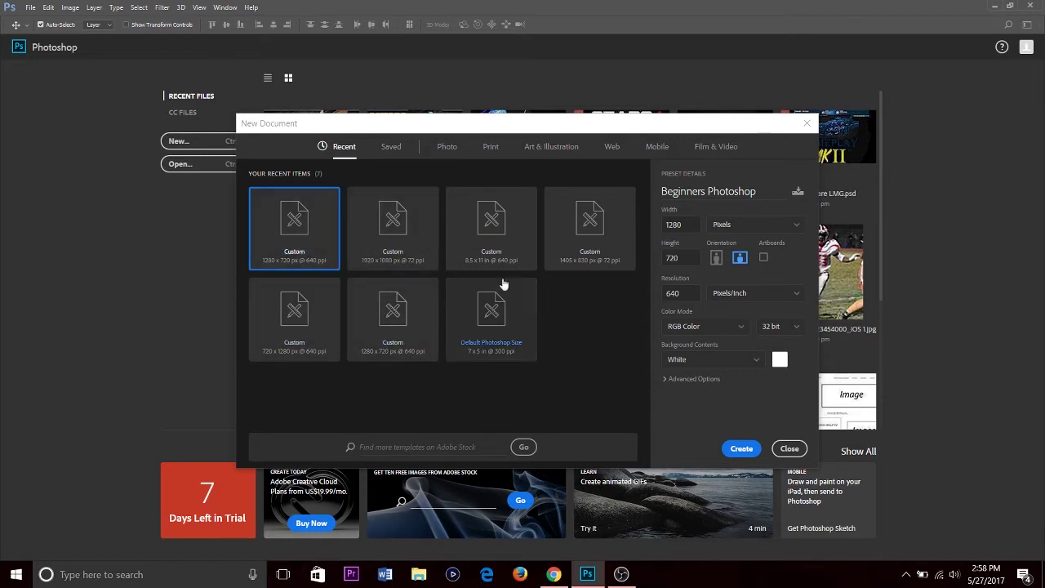
left_click(741, 449)
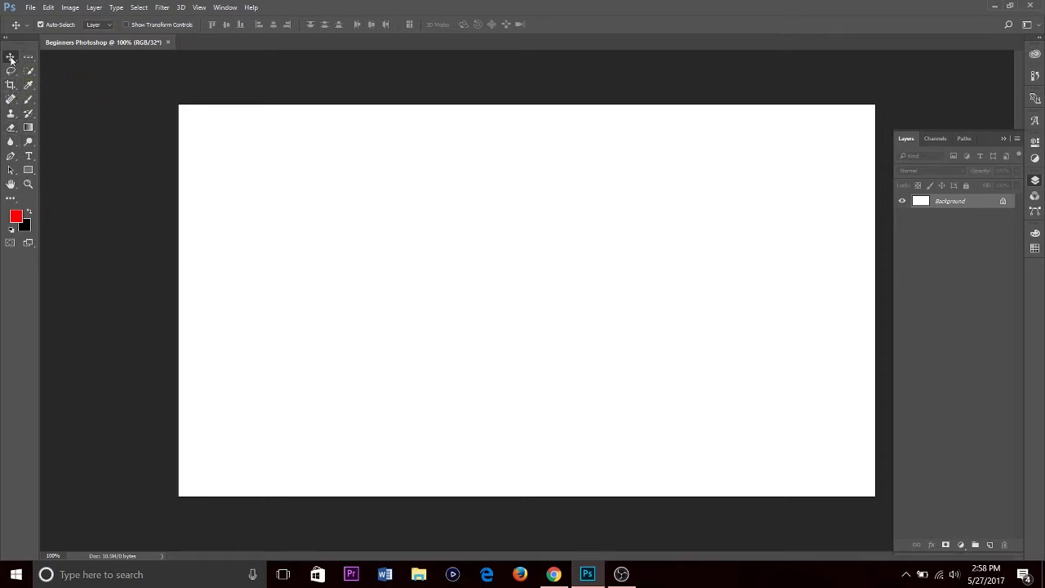
Try to move the white Background layer with the Move tool, leaving it unconverted.
left_click_drag(499, 261, 539, 275)
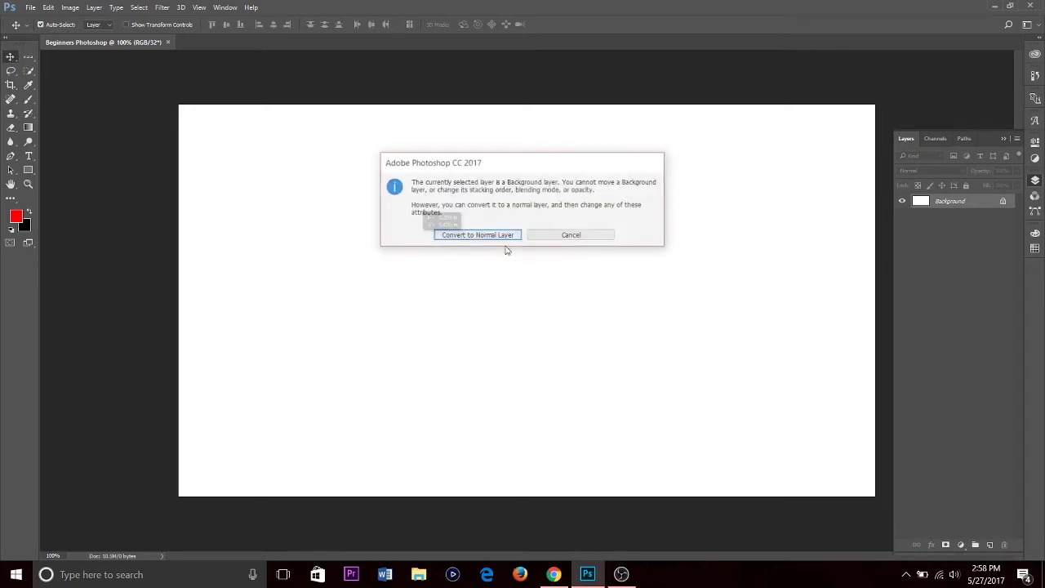
left_click(545, 236)
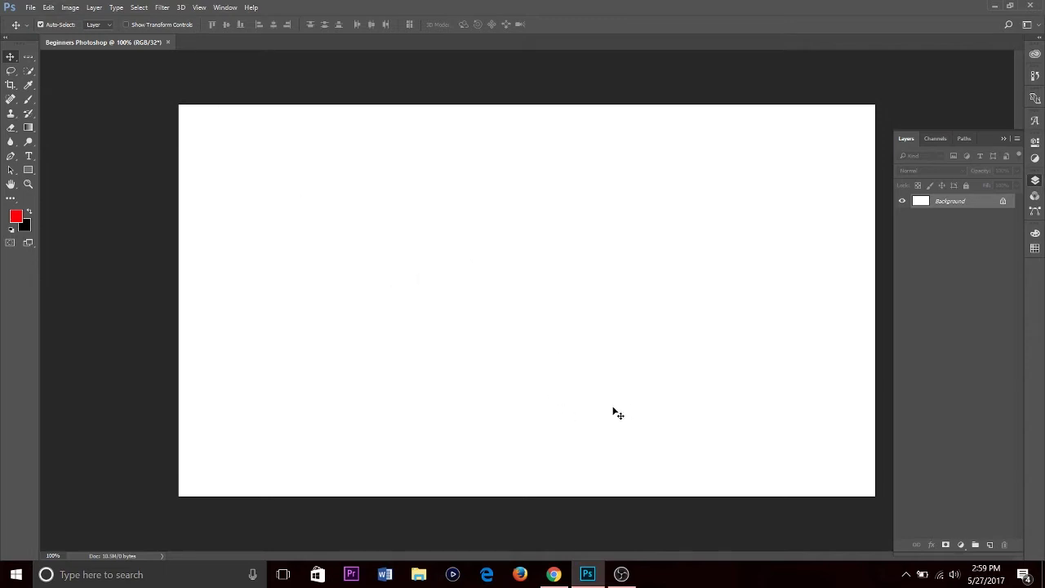
Switch to Chrome and bring up the Google Images results for backgrounds.
mouse_move(560, 582)
left_click(559, 576)
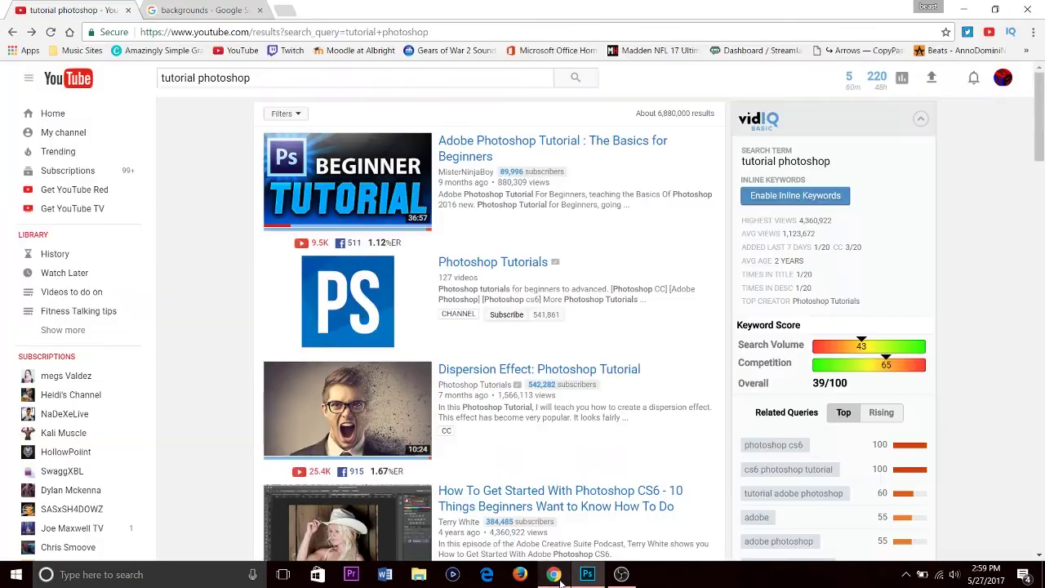
left_click(207, 8)
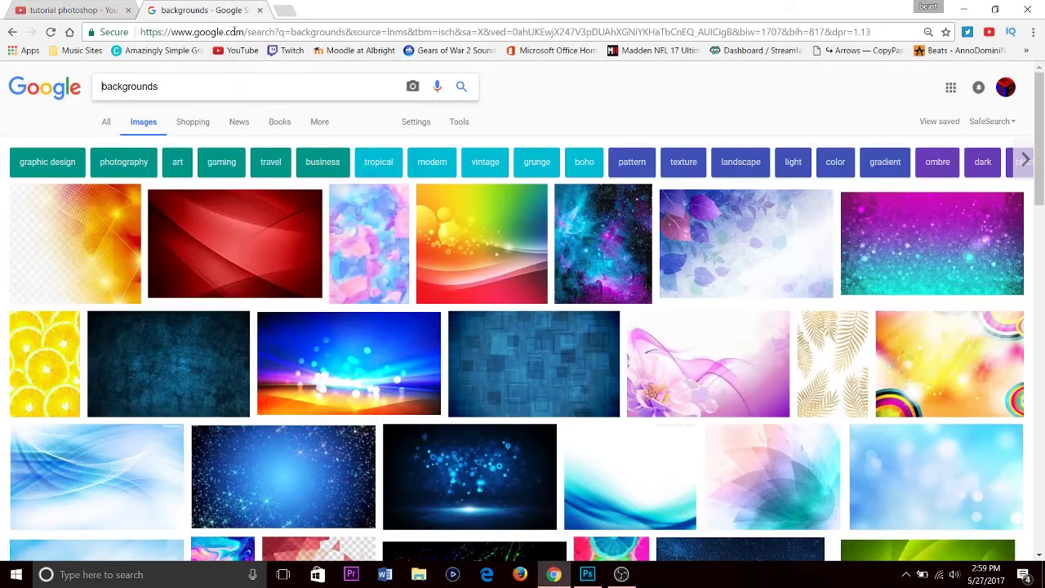
Open the web page of the dark blue textured background's image, look through it and close it.
scroll(171, 205, "down", 3)
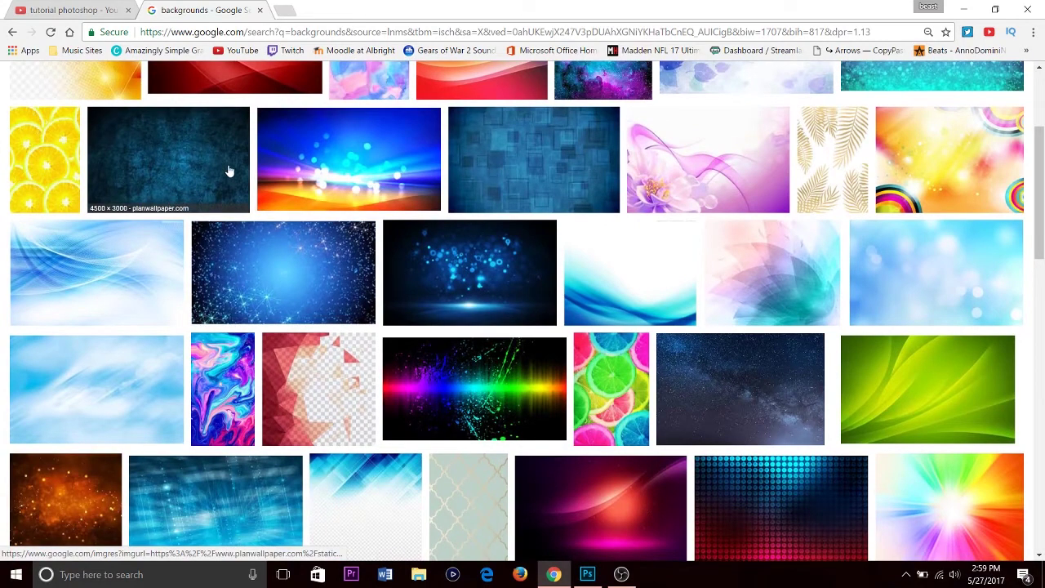
left_click(229, 171)
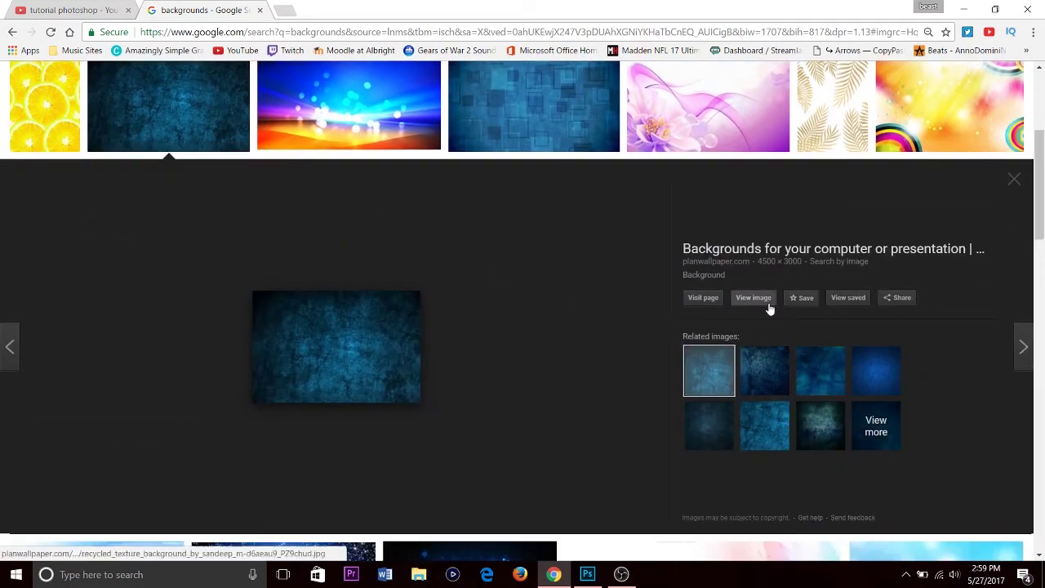
left_click(743, 299)
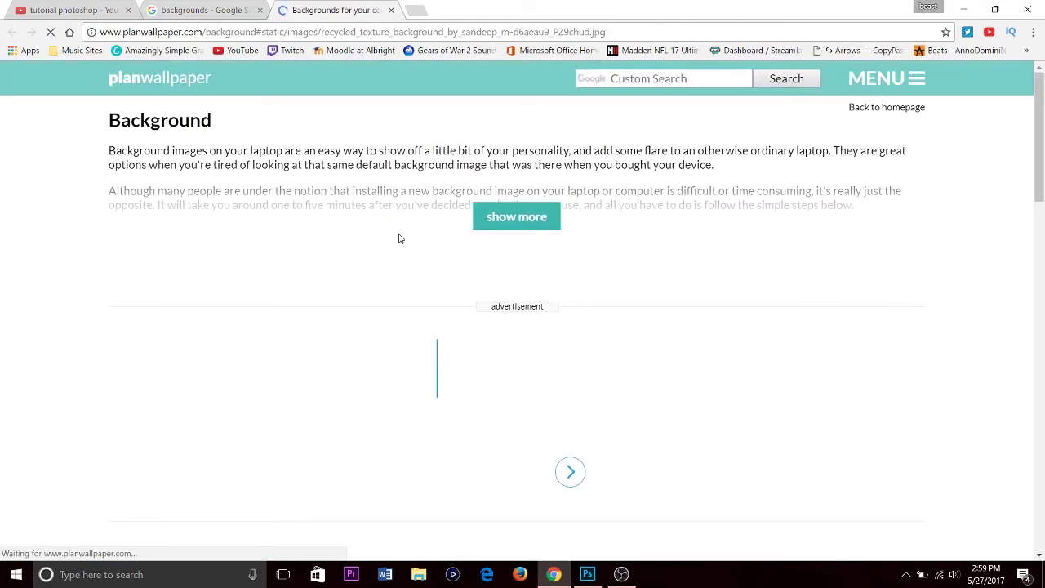
scroll(392, 243, "down", 4)
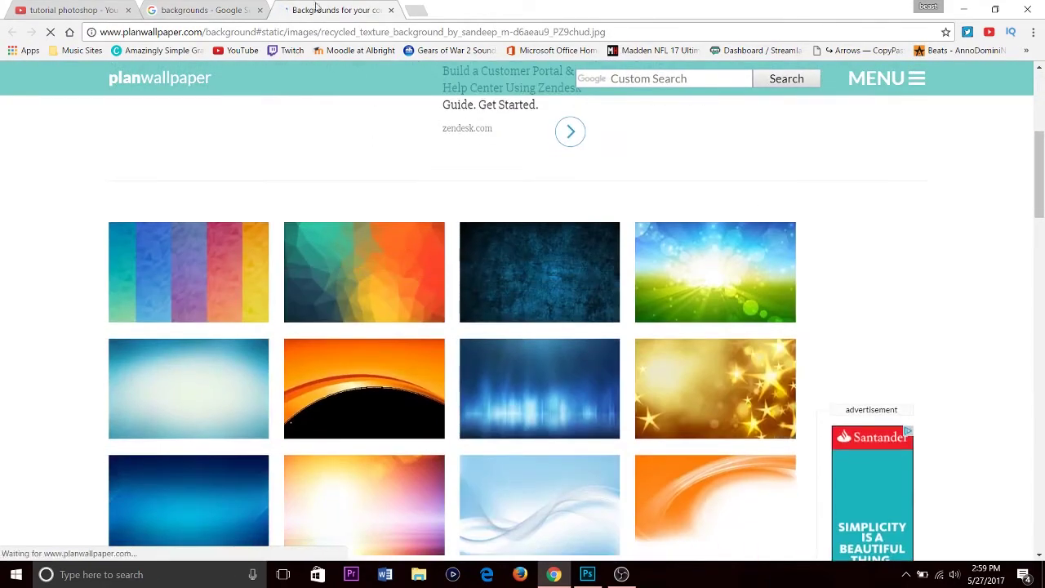
left_click(391, 10)
Browse the background image results for a picture to use in the document.
scroll(809, 298, "down", 1)
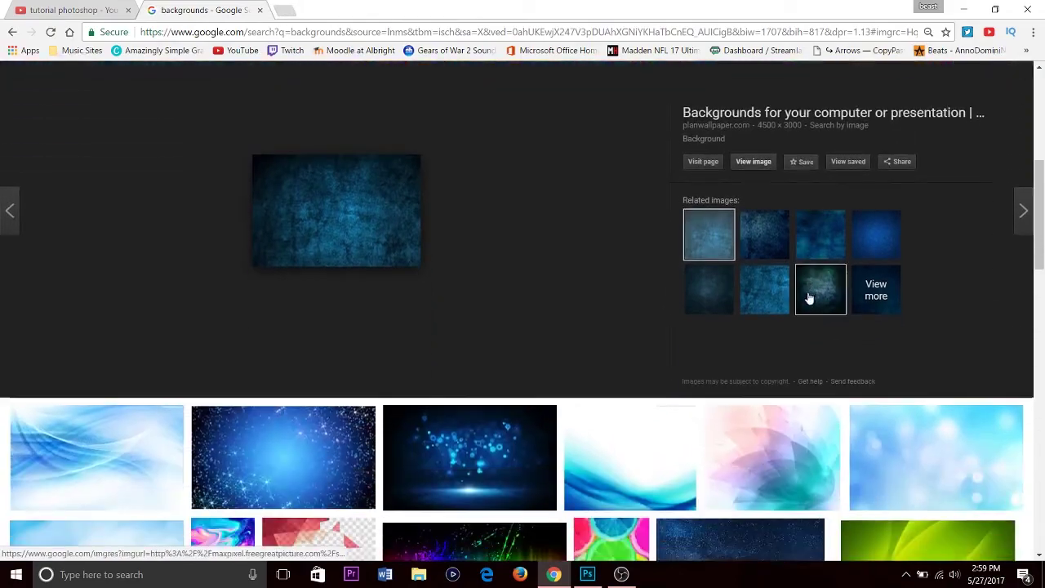
scroll(809, 298, "down", 10)
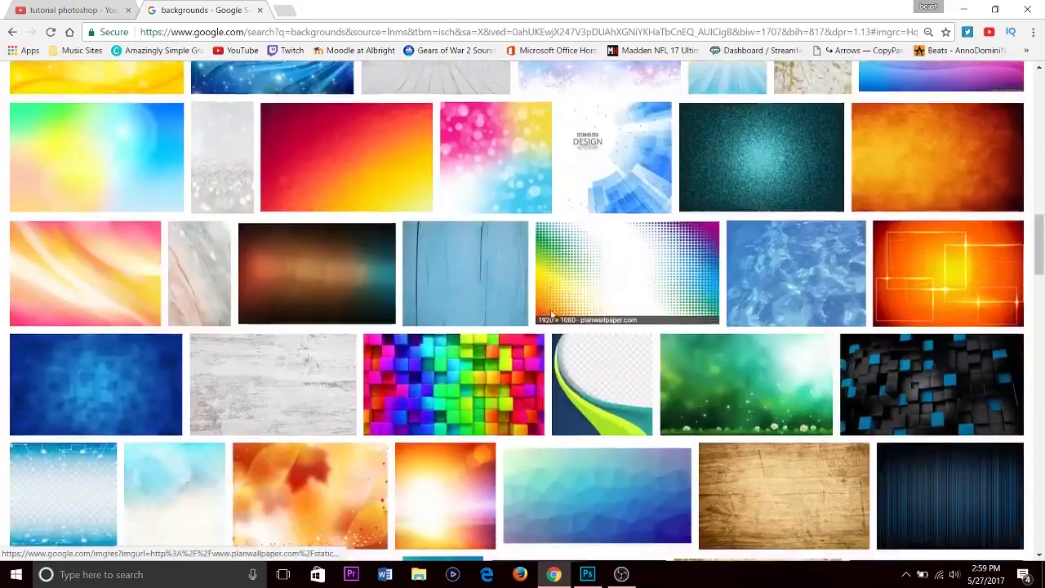
scroll(552, 315, "down", 8)
scroll(582, 308, "up", 9)
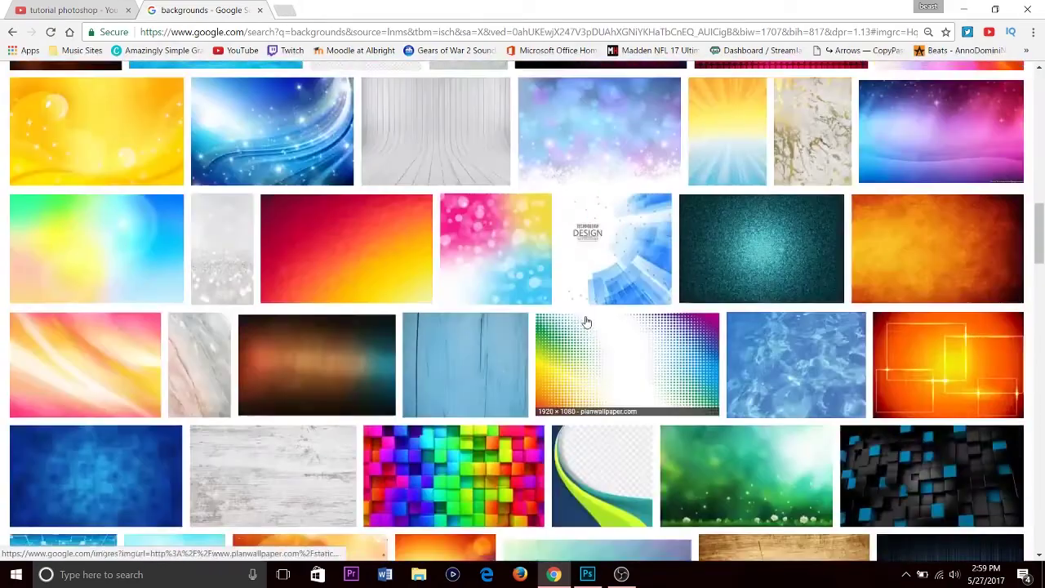
scroll(586, 323, "up", 10)
left_click(247, 85)
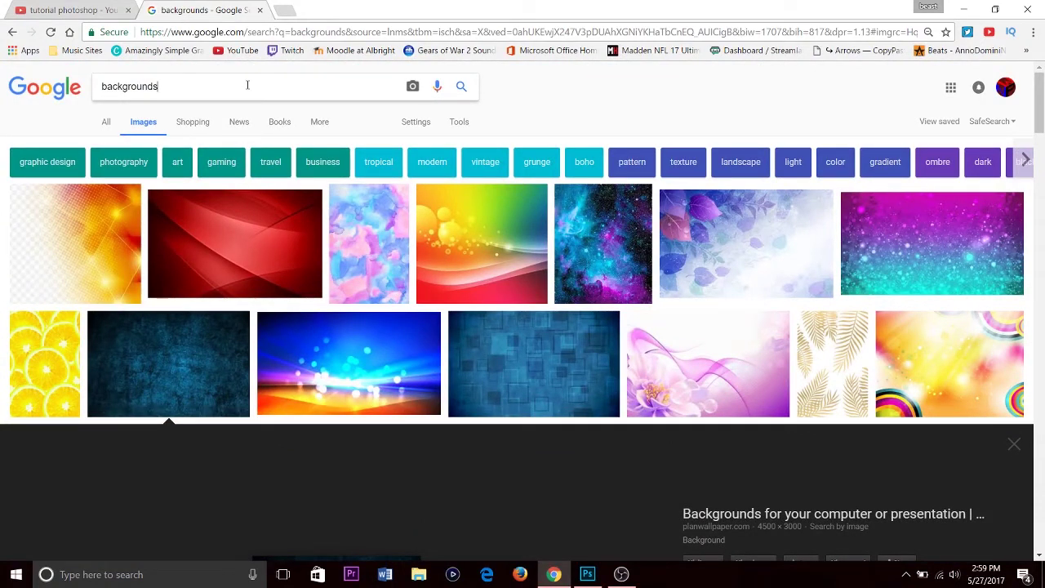
Open the red abstract background from Freepik at full size and copy the image.
left_click(254, 248)
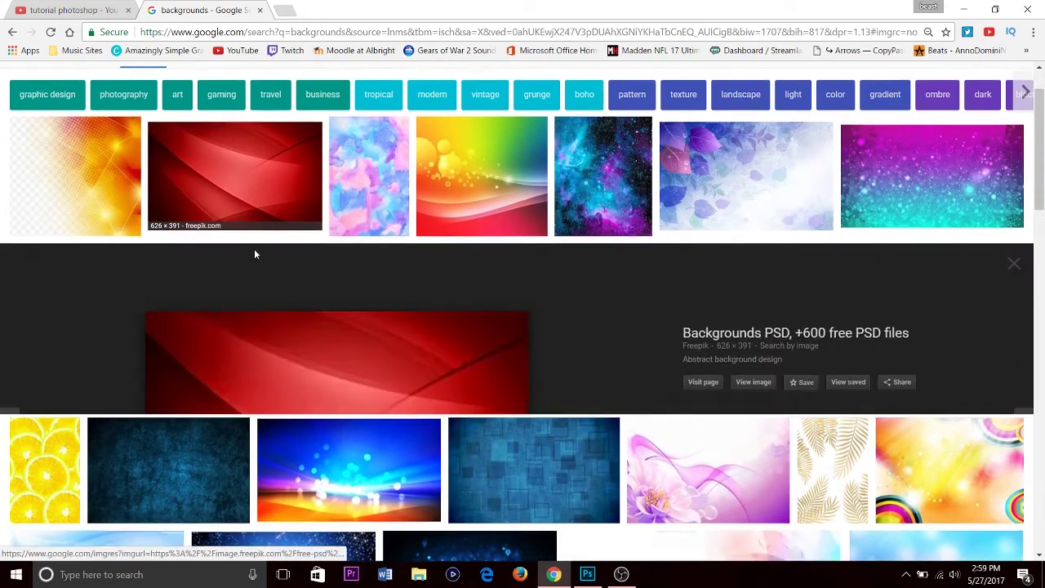
right_click(414, 347)
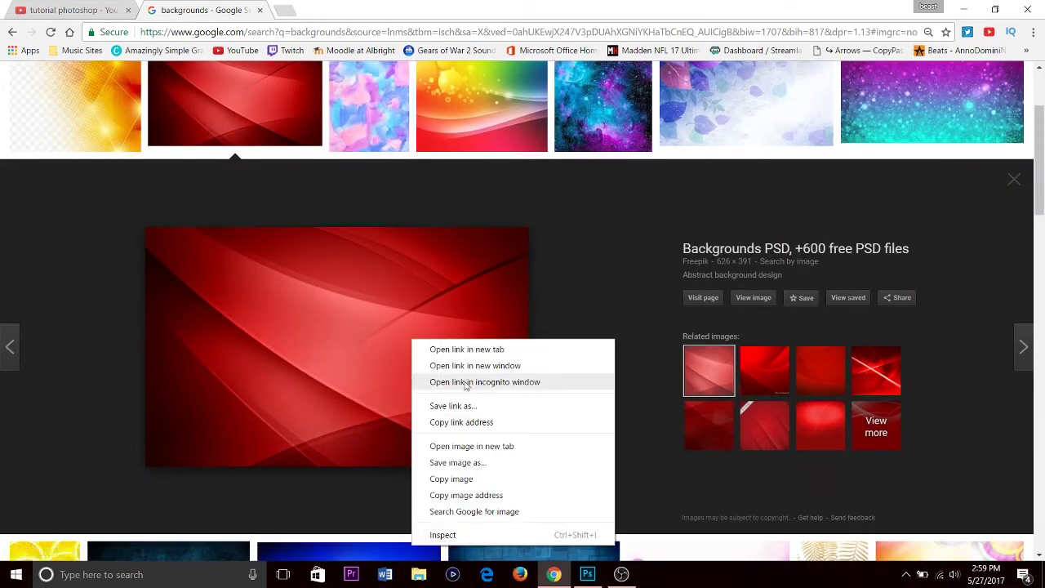
left_click(745, 299)
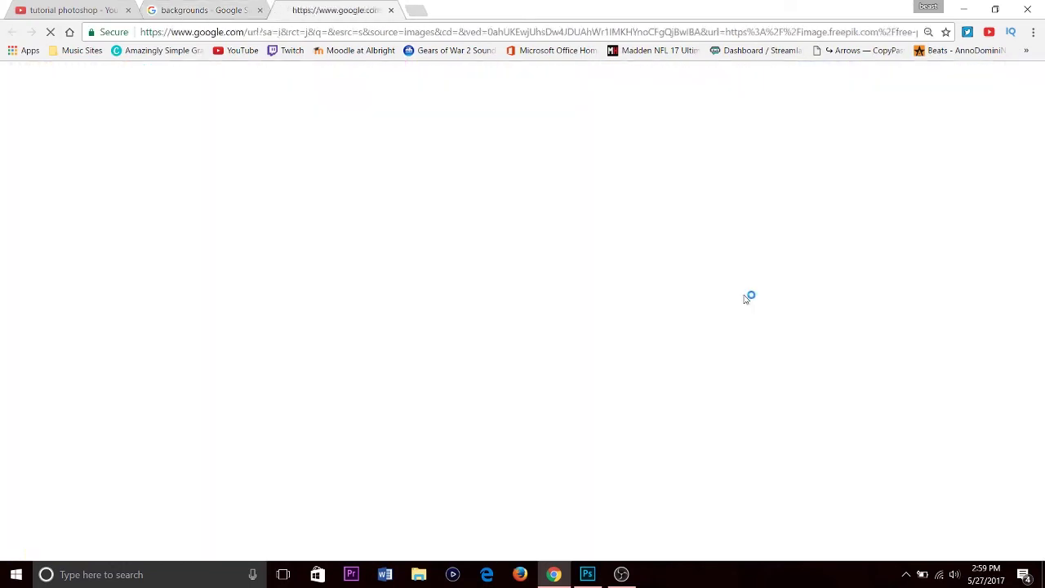
right_click(538, 246)
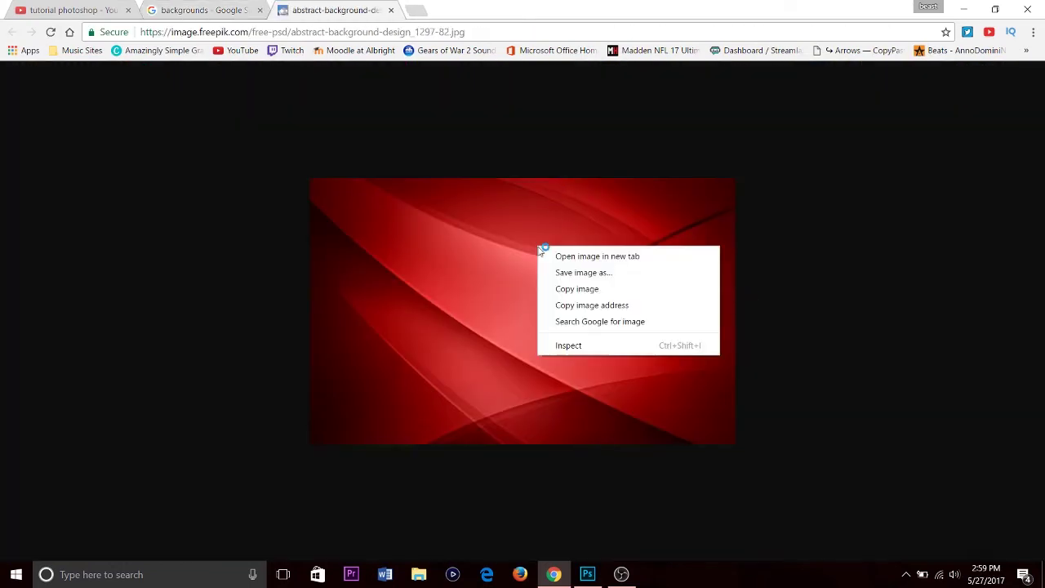
left_click(596, 292)
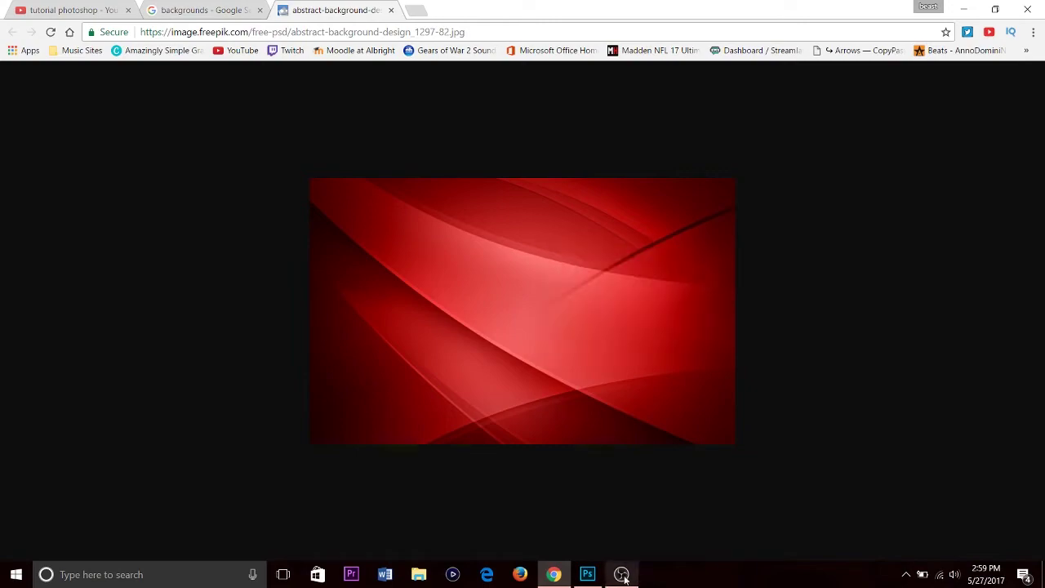
Switch to Photoshop and paste the copied red background into the Beginners Photoshop document.
left_click(585, 570)
left_click(48, 7)
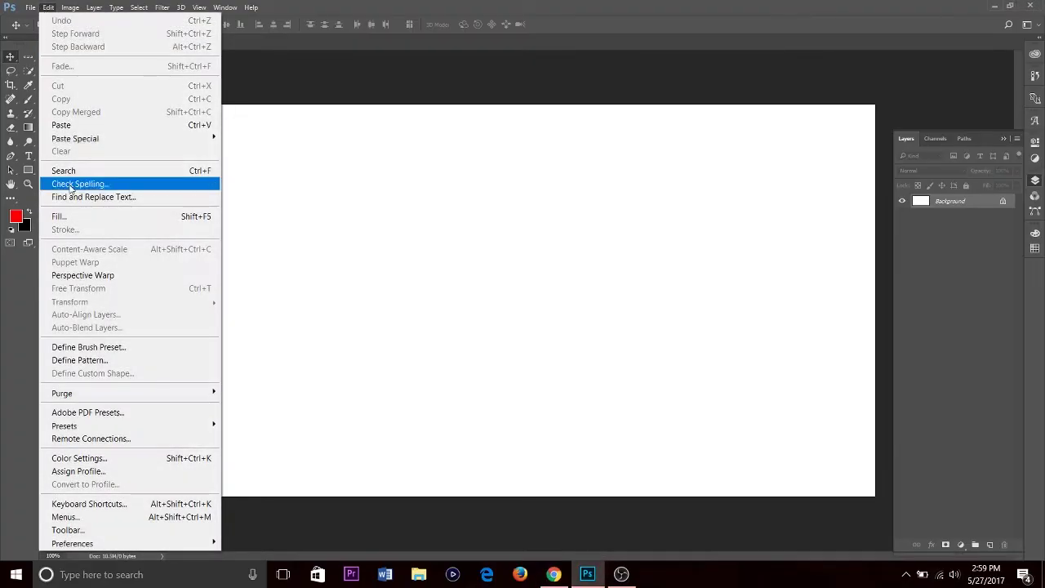
left_click(65, 124)
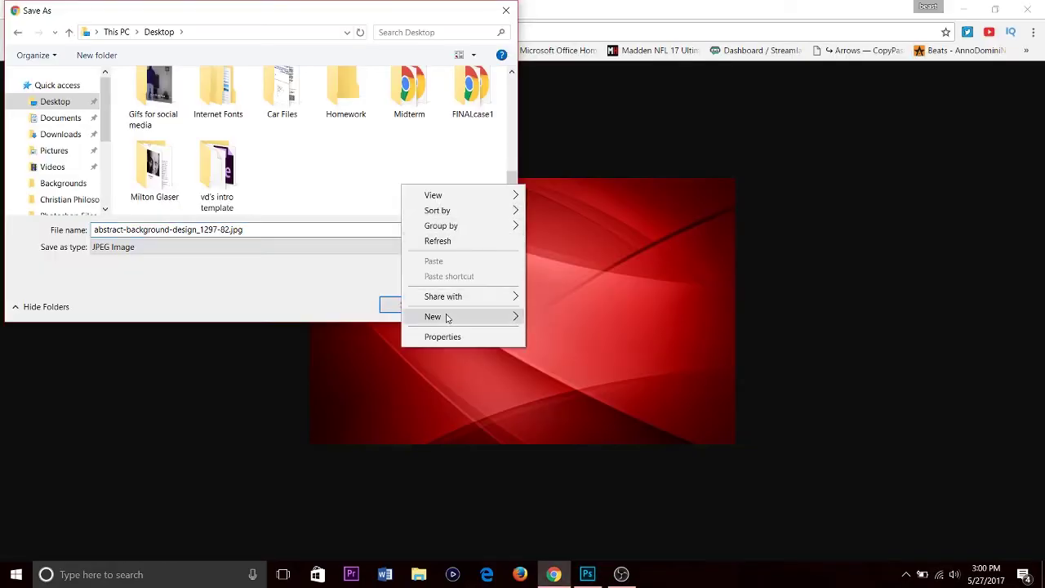
Save the red background image from Chrome to the Desktop as abstract-background-design_1297-82.jpg.
left_click(278, 281)
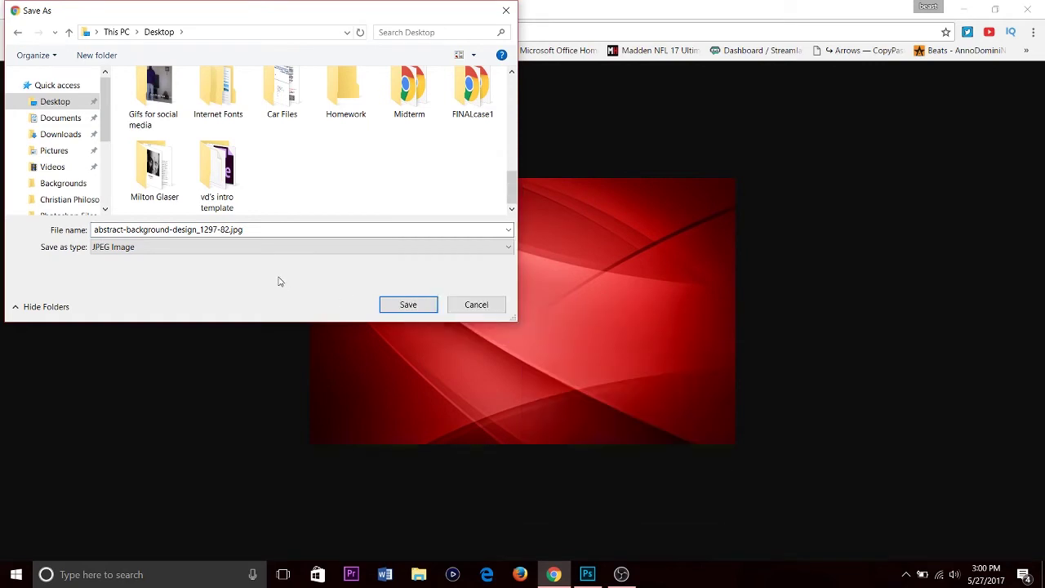
left_click(406, 304)
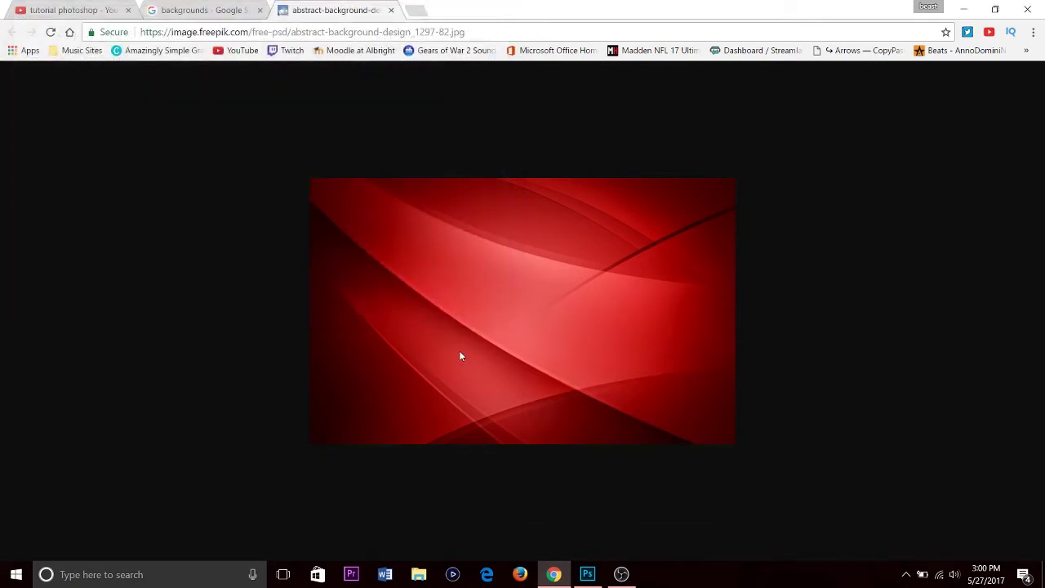
Switch to Photoshop and place abstract-background-design_1297-82.jpg from the Desktop as an embedded image in the Beginners Photoshop document.
left_click(965, 8)
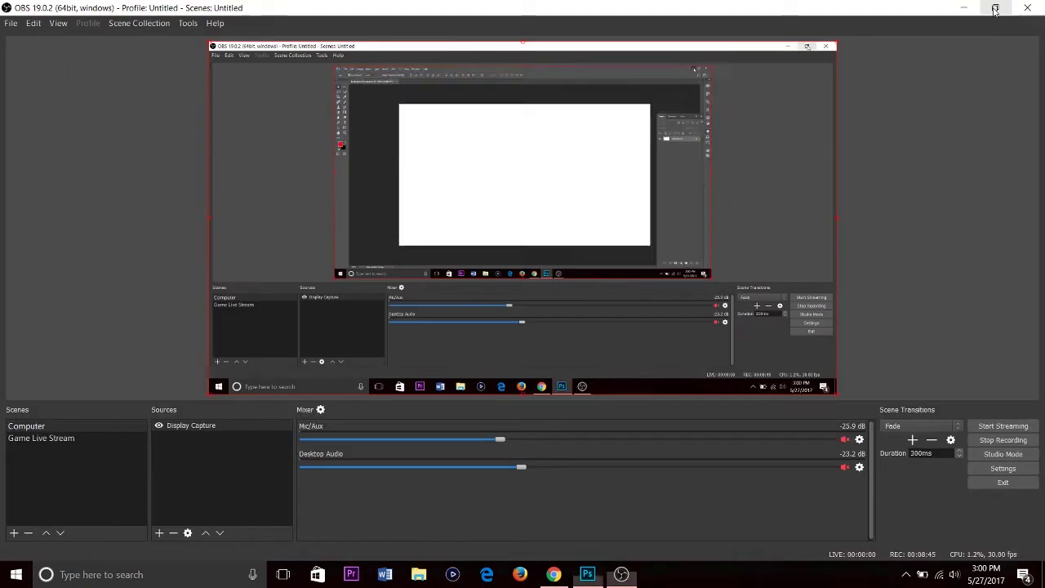
left_click(972, 6)
left_click(965, 8)
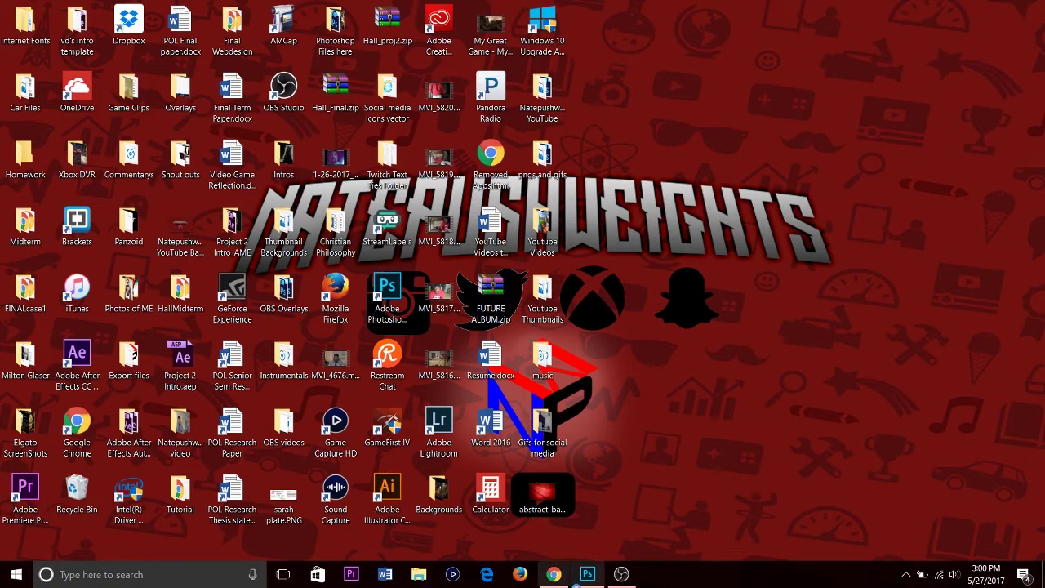
left_click(580, 574)
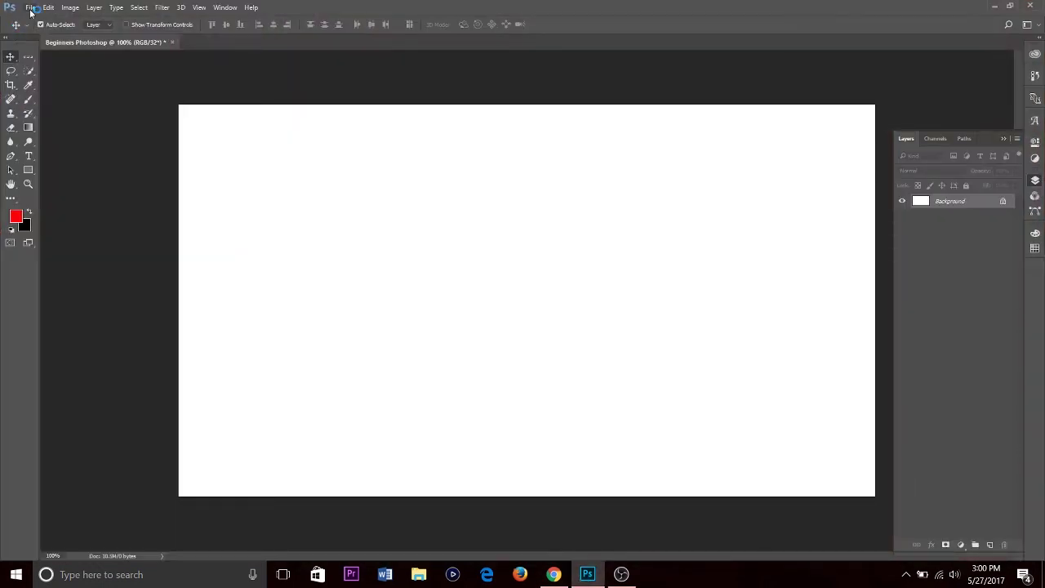
left_click(30, 8)
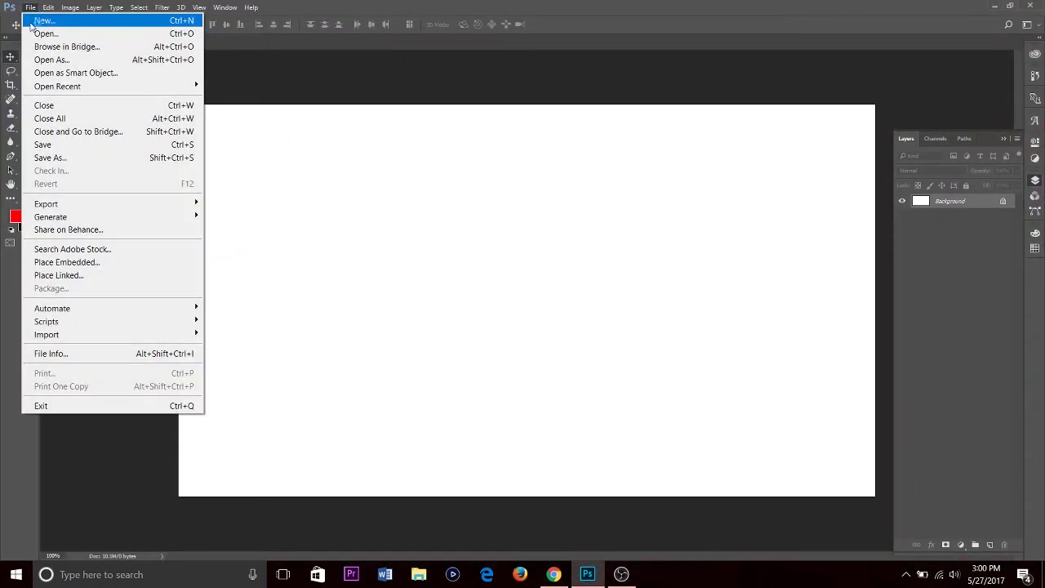
left_click(78, 263)
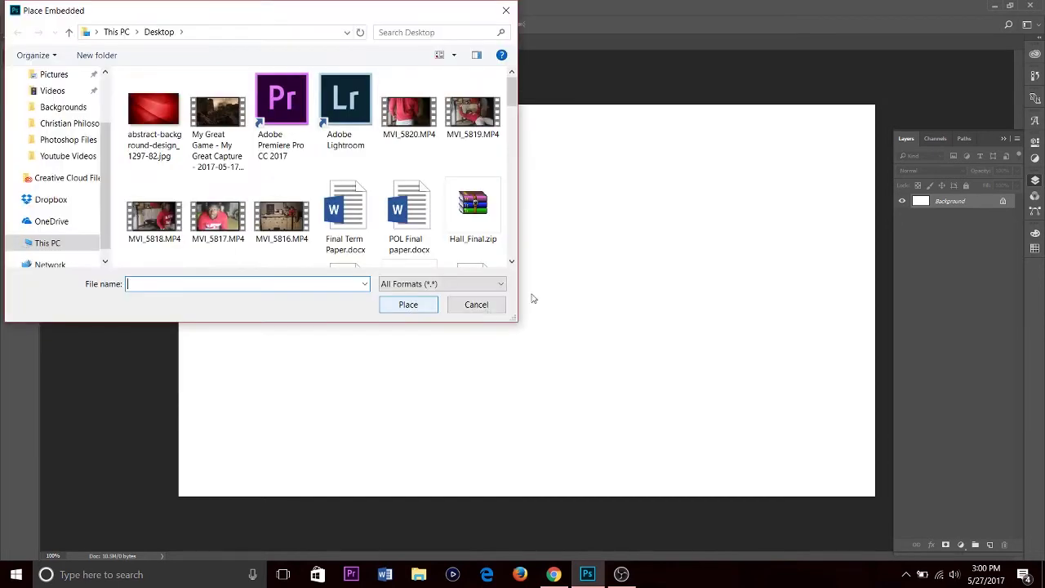
scroll(49, 122, "up", 3)
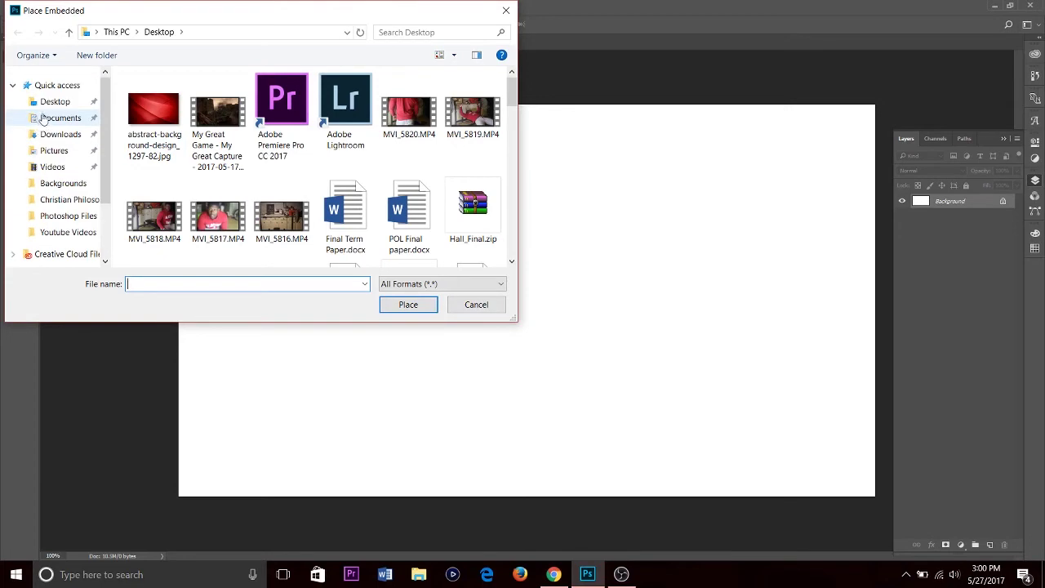
double_click(154, 115)
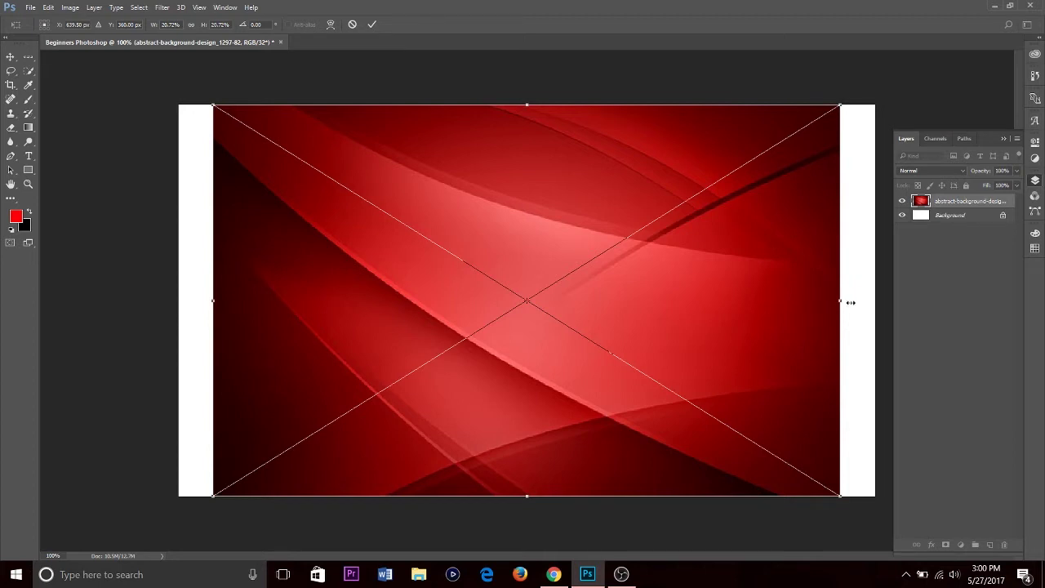
Stretch the placed red background sideways to about 23% width so it covers the canvas, commit it, and nudge it slightly.
left_click_drag(843, 302, 881, 304)
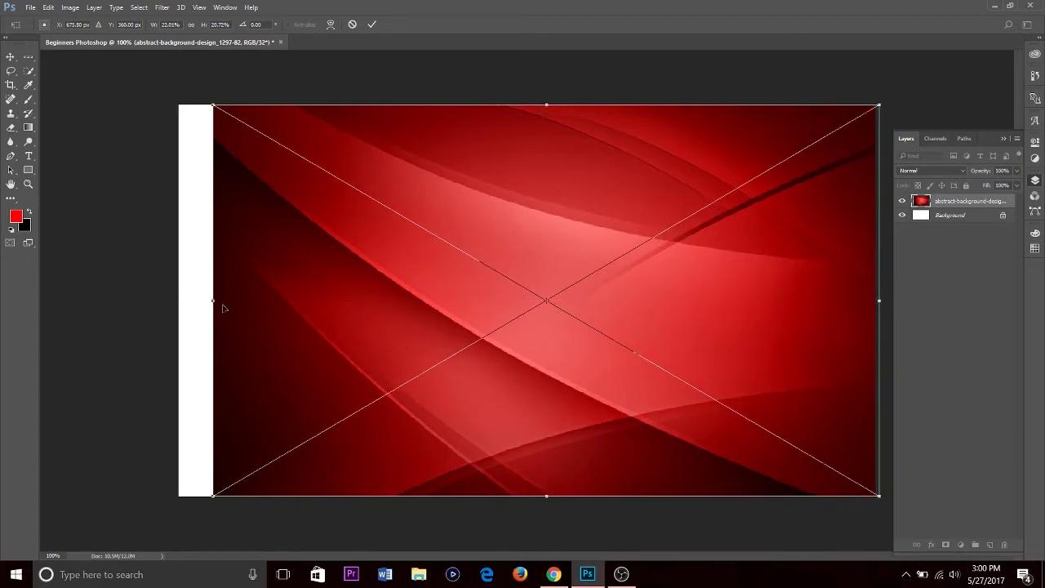
left_click_drag(210, 300, 178, 300)
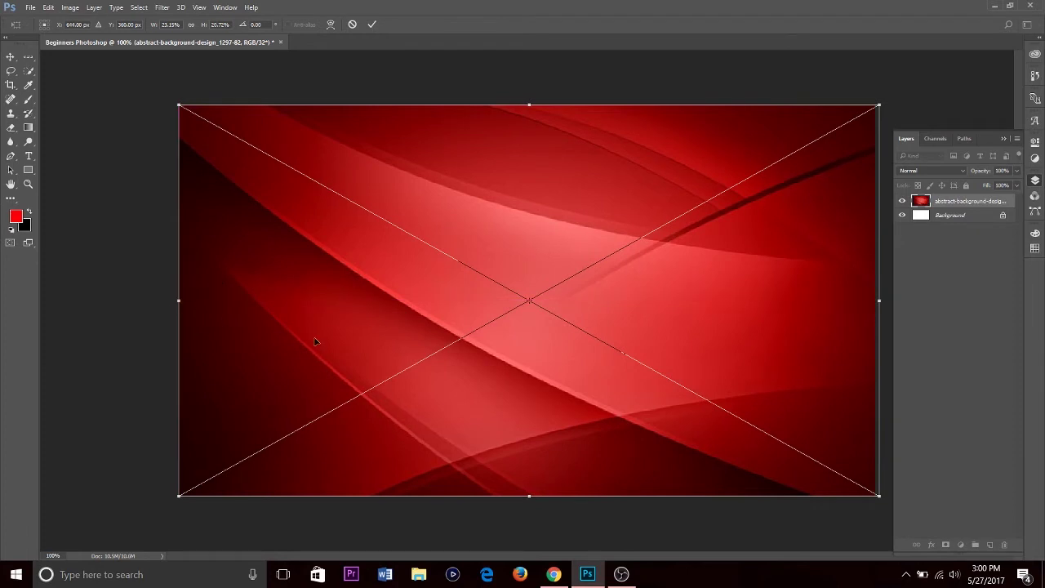
key("Return")
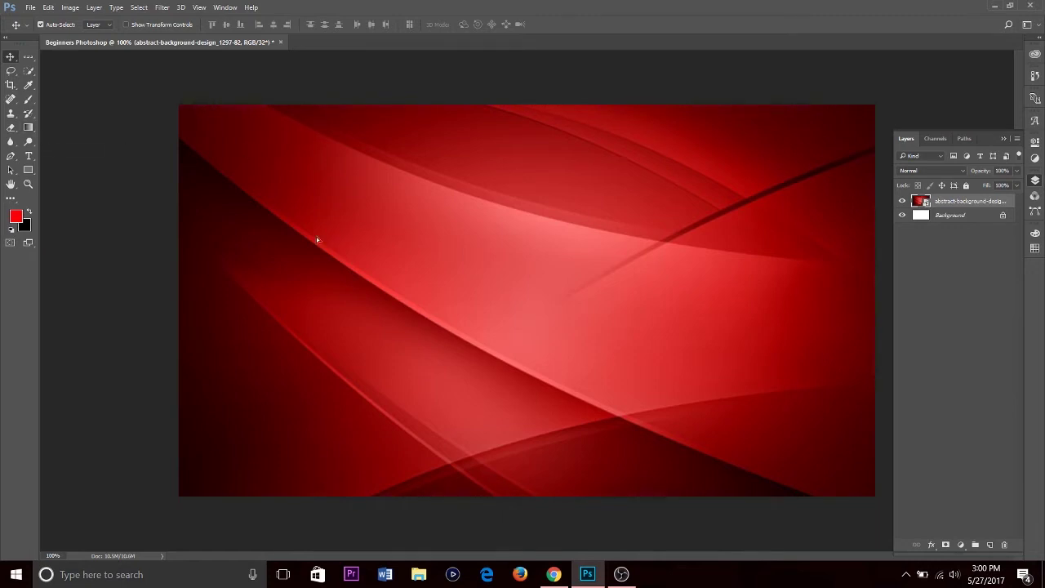
mouse_move(317, 239)
left_mouse_down()
mouse_move(342, 269)
mouse_move(301, 221)
mouse_move(329, 258)
mouse_move(330, 237)
mouse_move(308, 229)
mouse_move(342, 229)
mouse_move(330, 232)
left_mouse_up()
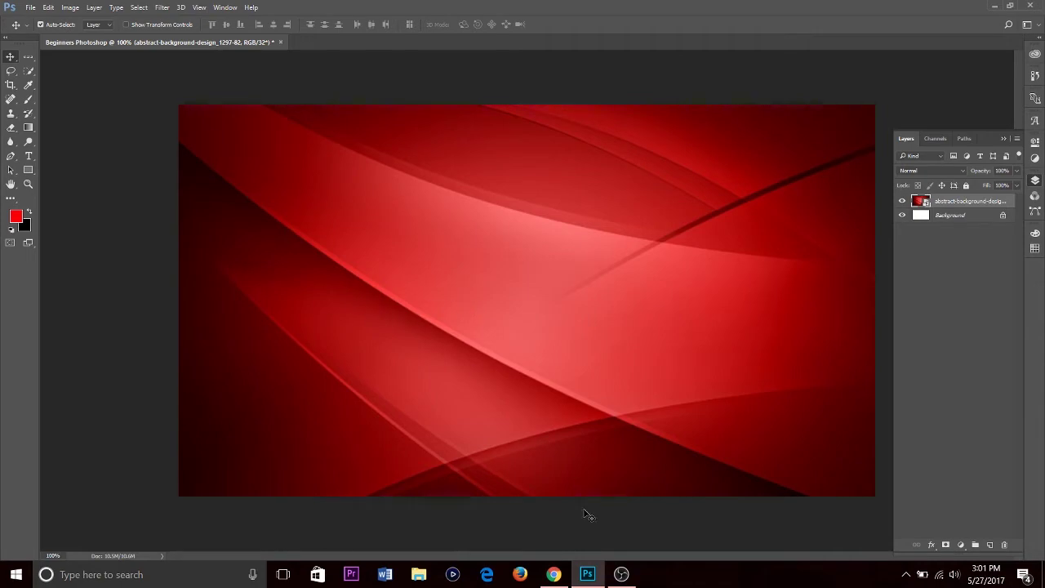
Switch to Chrome and search Google Images for "photo shop logo".
left_click(554, 575)
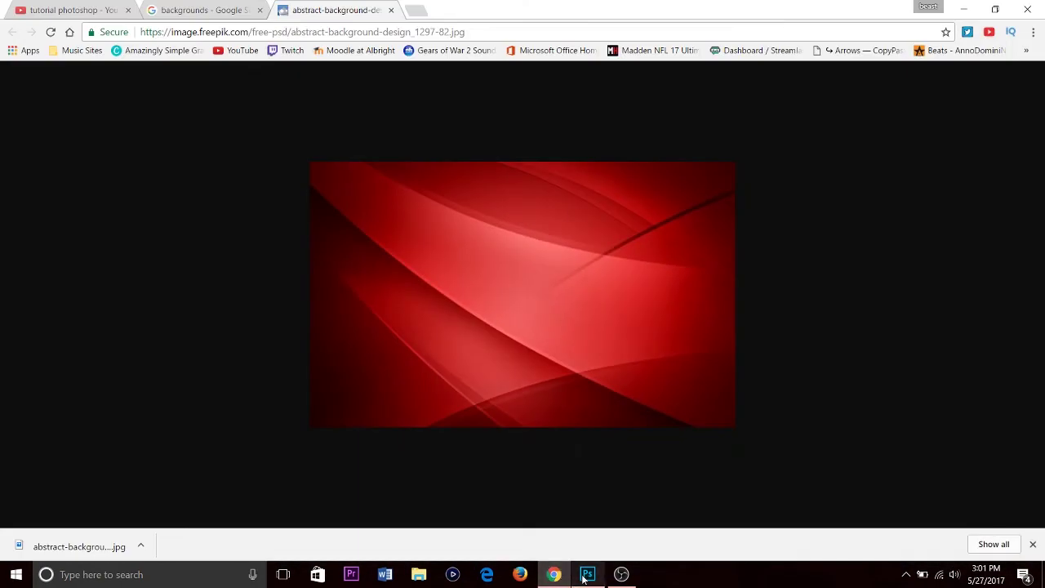
left_click(587, 574)
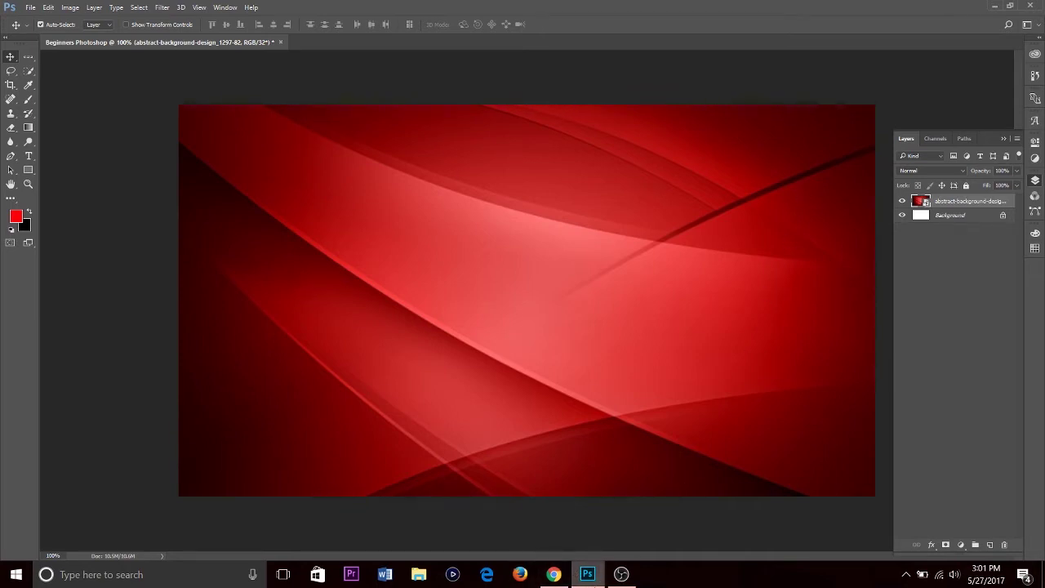
left_click(554, 575)
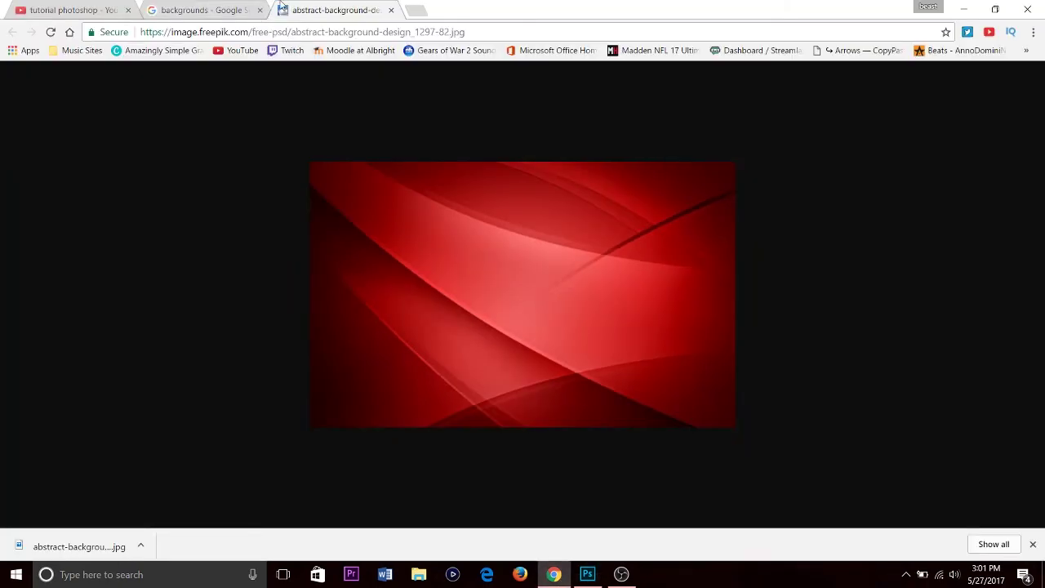
left_click(191, 10)
scroll(249, 163, "up", 3)
double_click(199, 89)
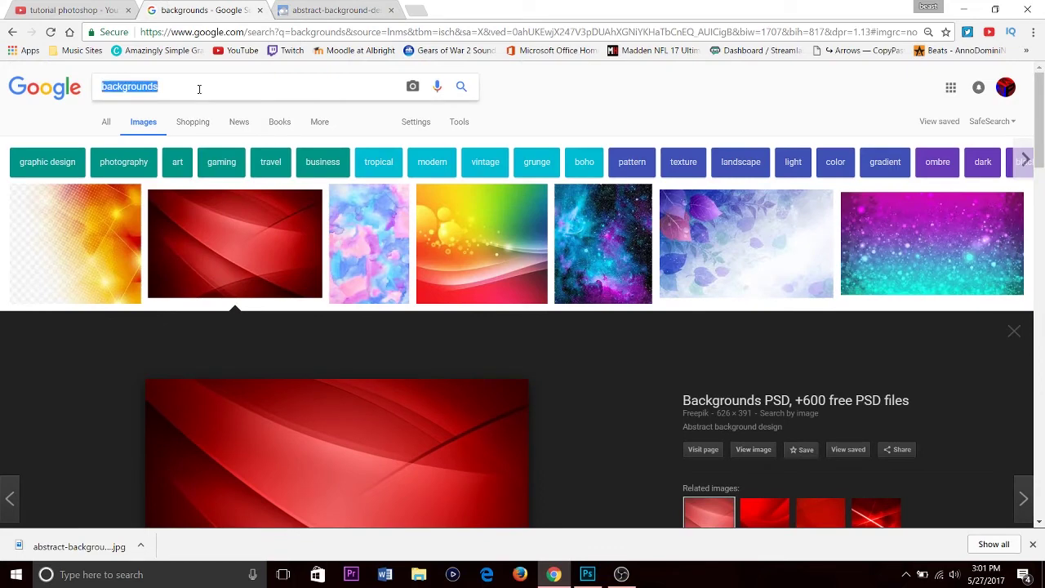
type("ph")
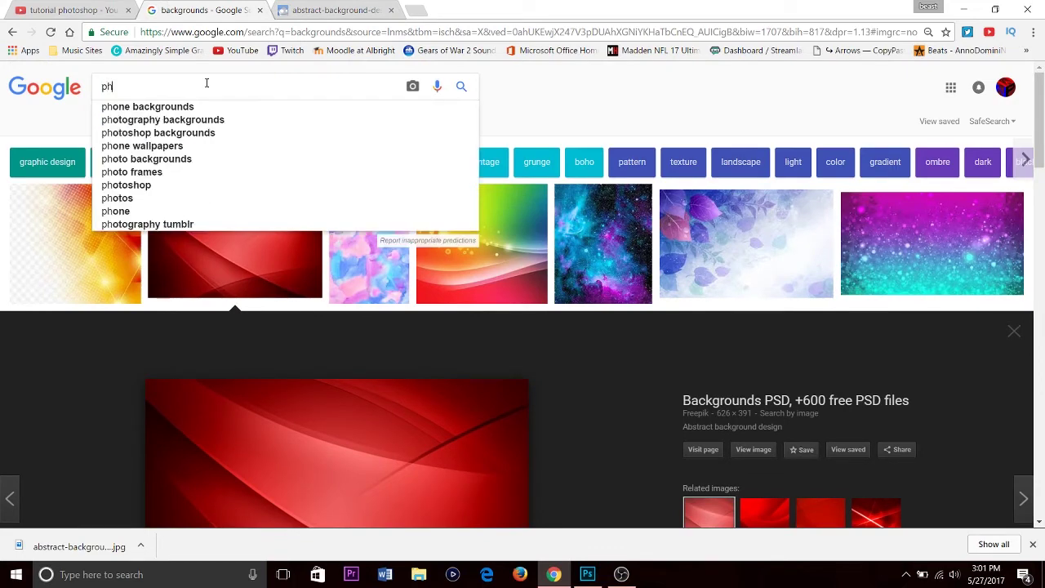
type("oto shop ")
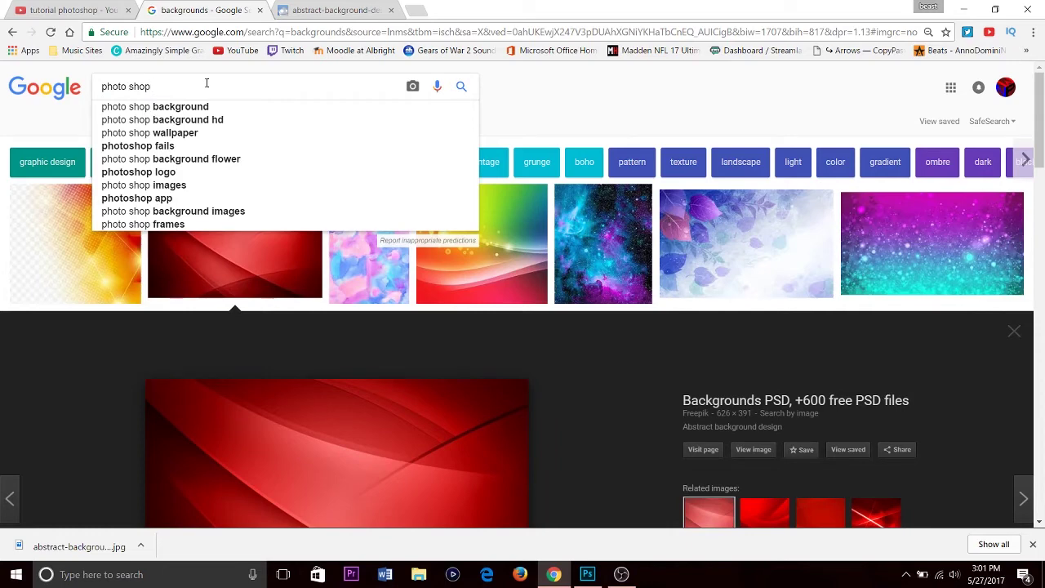
type("logo")
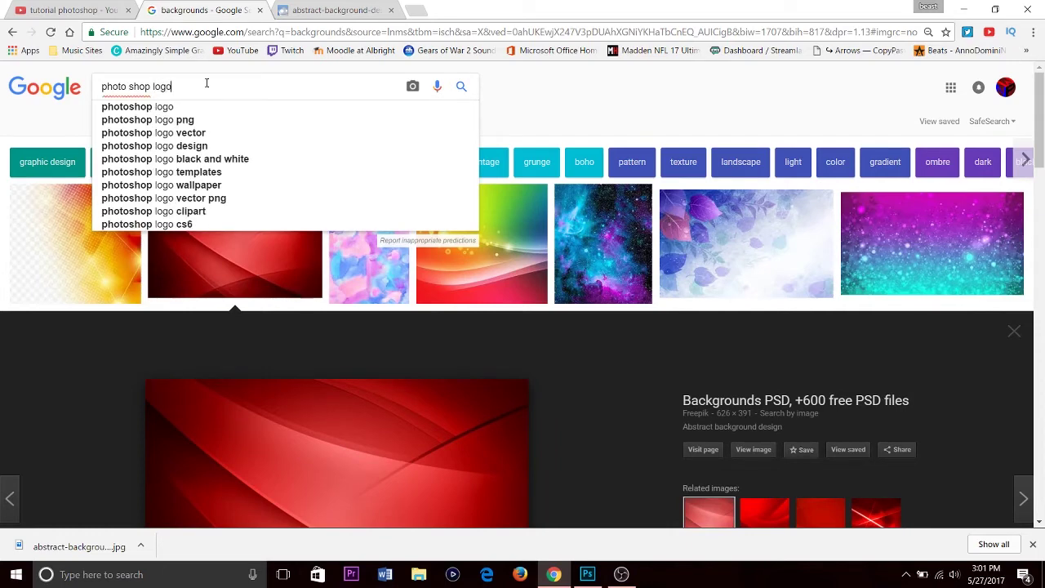
key("Return")
Browse the logo results, open the Photoshop CC logo from Worldvectorlogo, and copy the image.
scroll(285, 269, "down", 3)
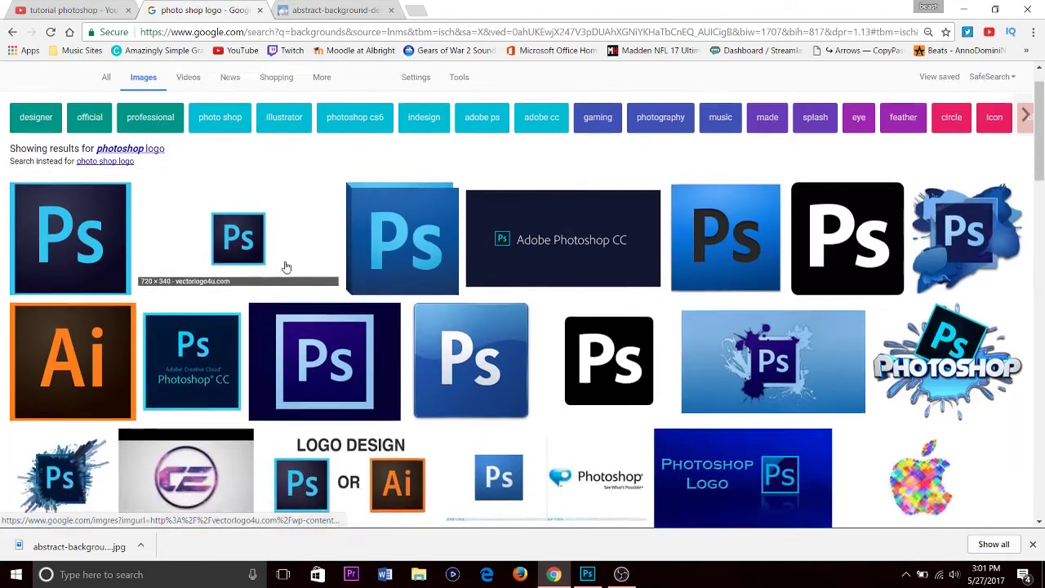
scroll(312, 245, "down", 5)
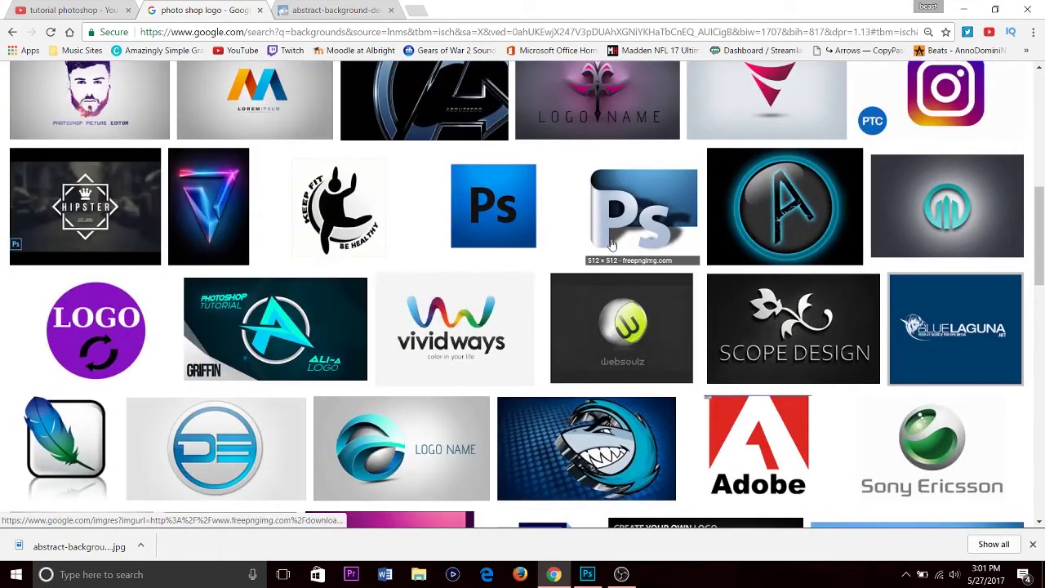
scroll(561, 281, "down", 4)
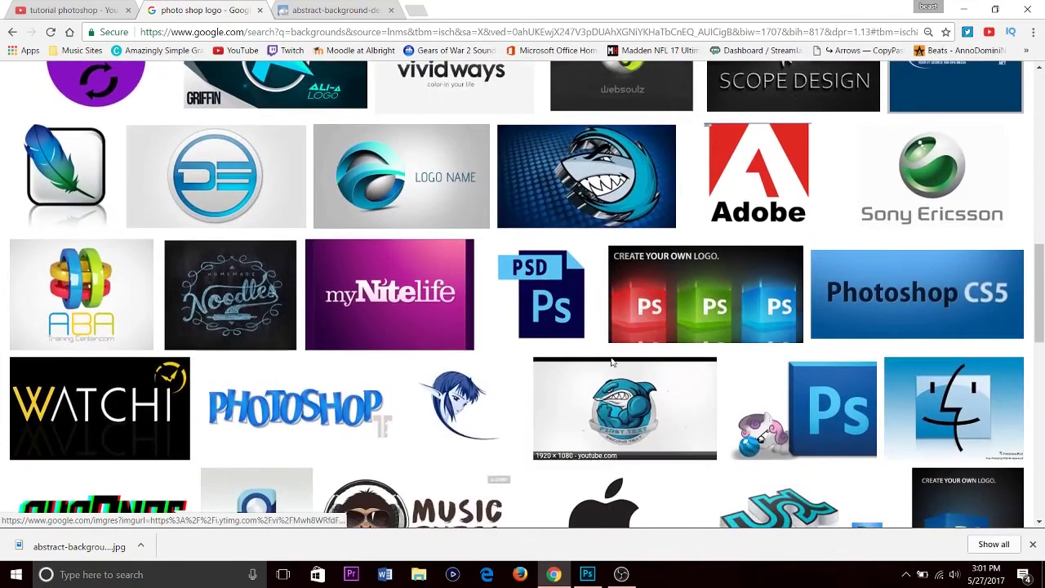
scroll(668, 351, "down", 4)
scroll(648, 329, "up", 15)
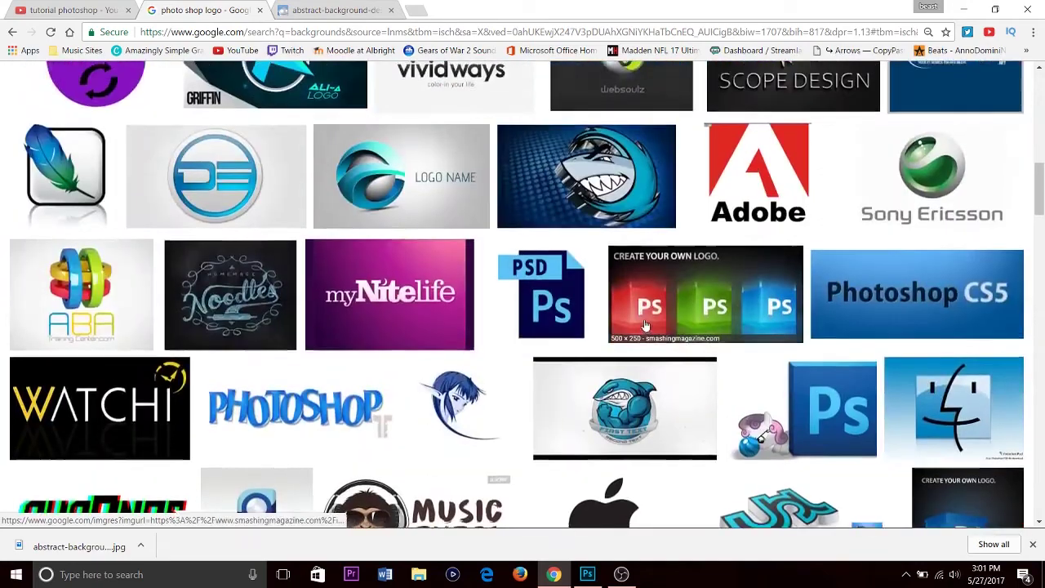
left_click(90, 281)
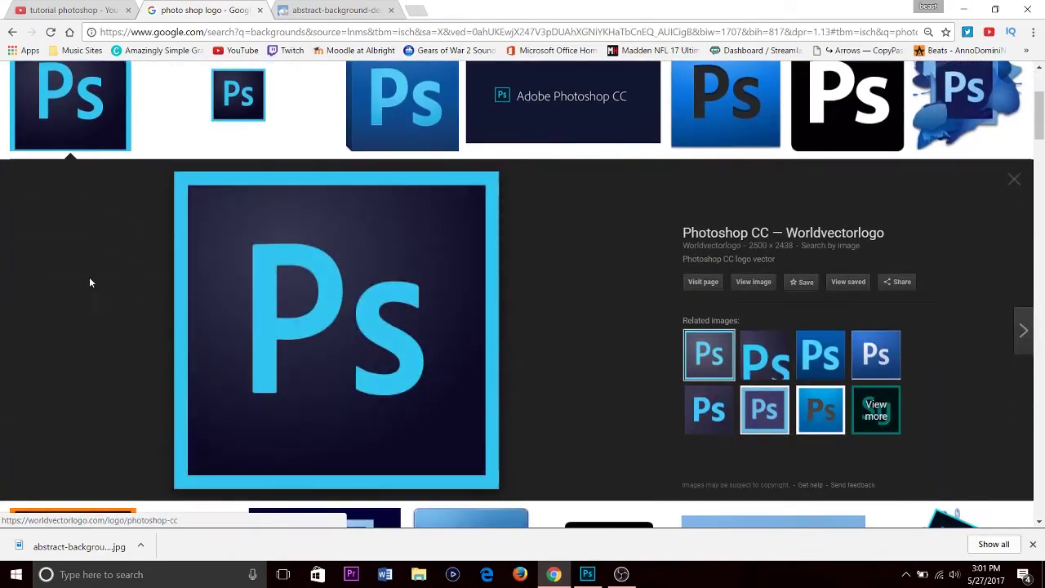
right_click(337, 300)
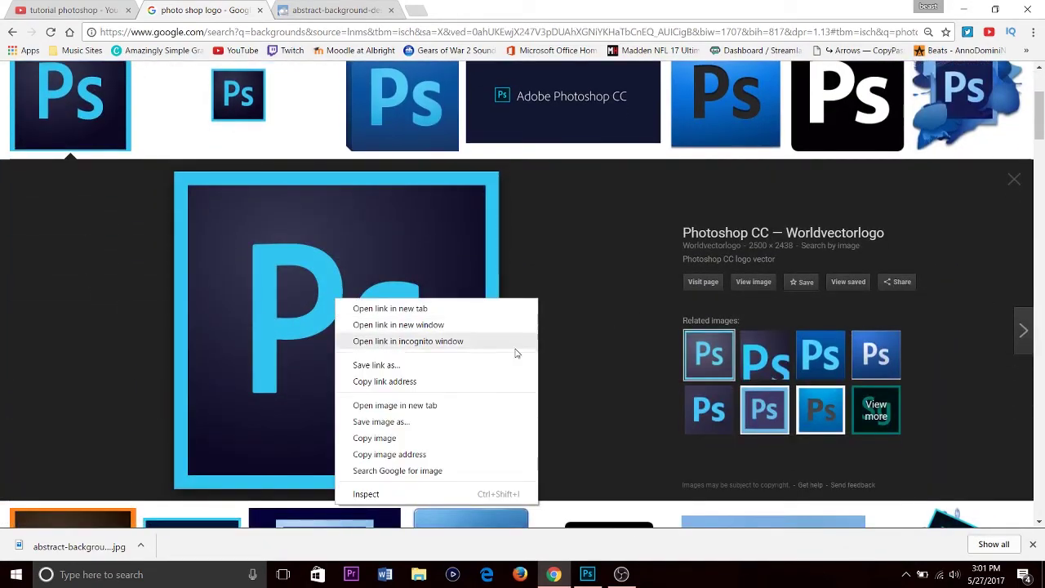
left_click(394, 439)
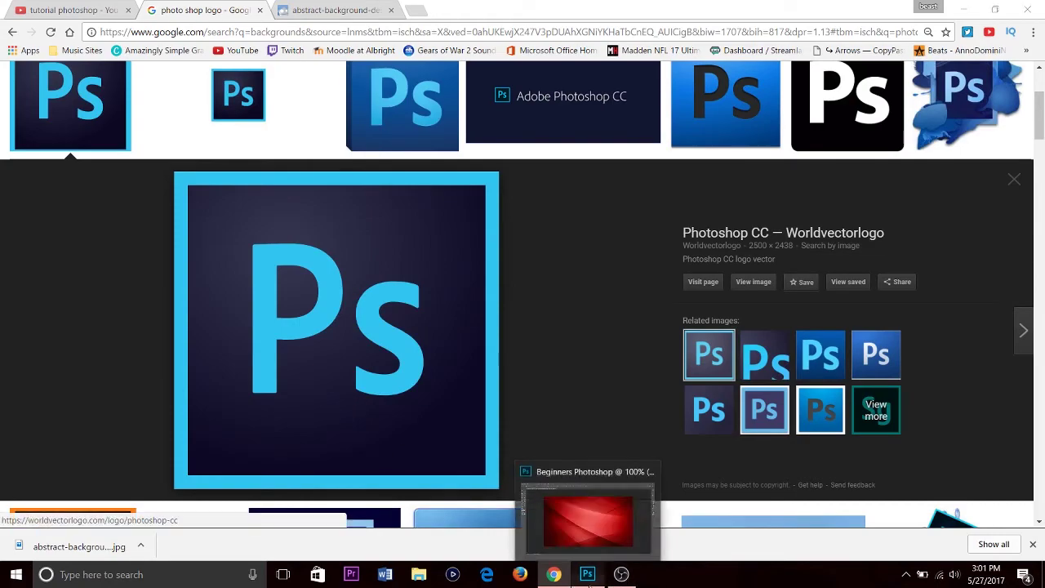
Switch to Photoshop, paste the copied logo above the red background, and shift it on the canvas.
left_click(587, 574)
left_click(31, 9)
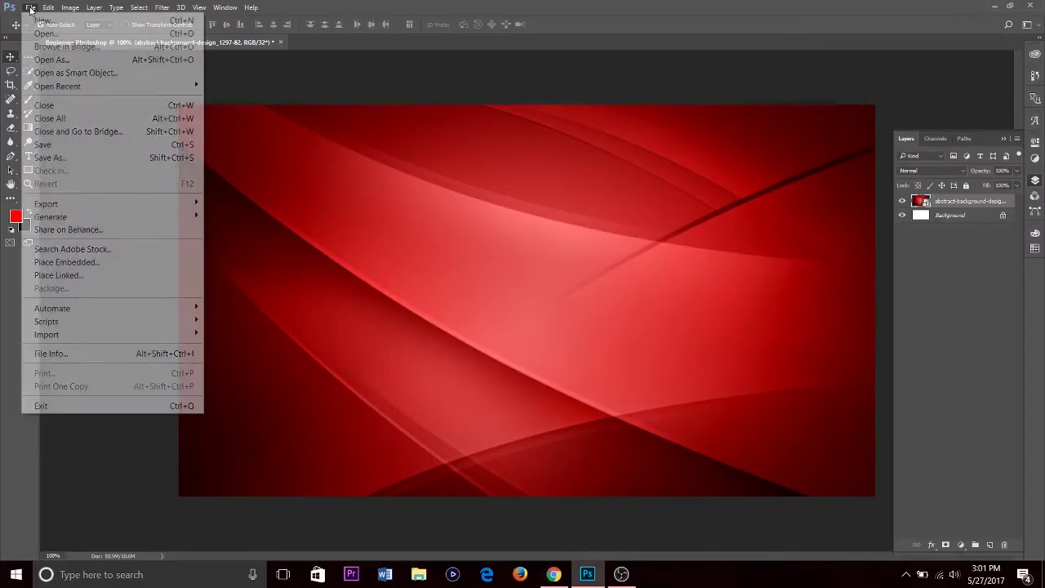
left_click(68, 262)
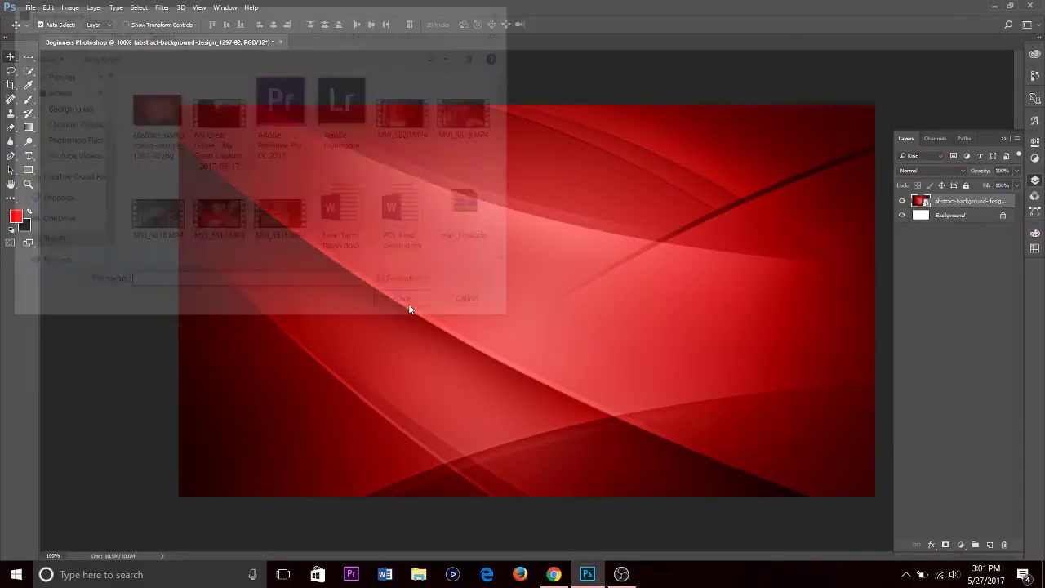
left_click(476, 305)
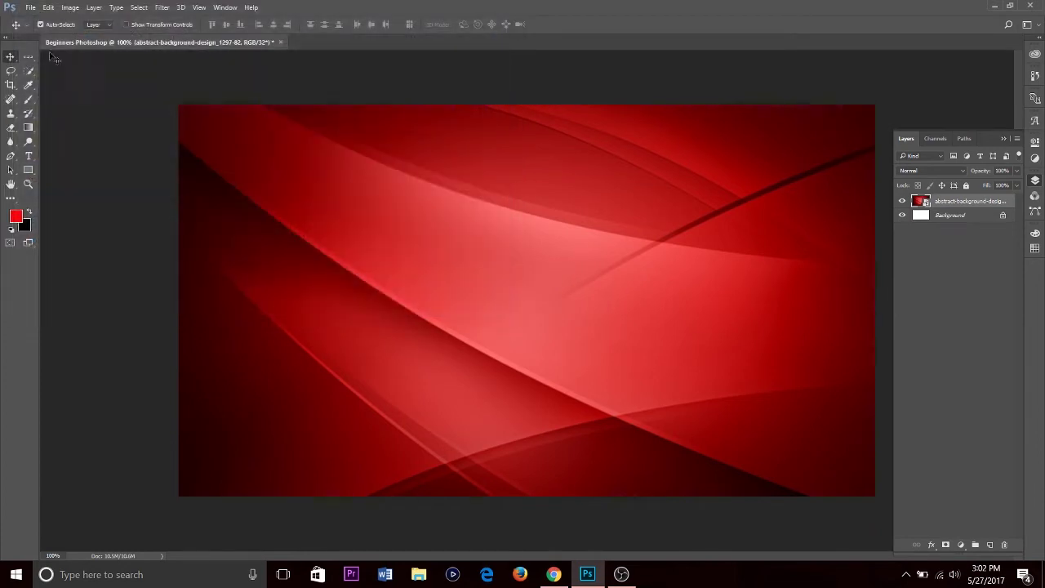
key("ctrl+v")
left_click_drag(665, 353, 604, 357)
Scale the pasted Photoshop logo layer down proportionally to about 32%, moving it so its corner can be reached.
left_click(47, 7)
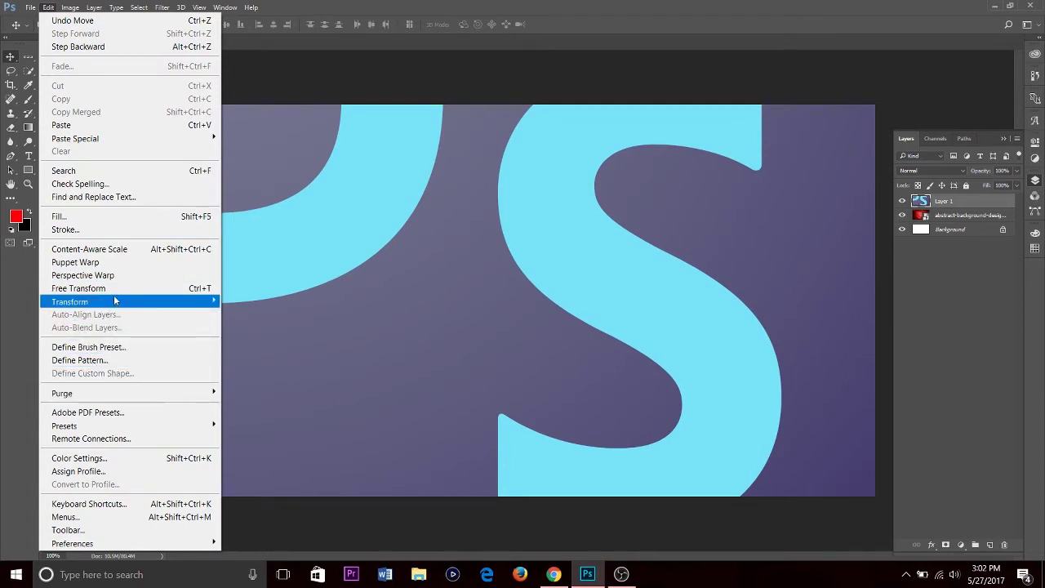
mouse_move(111, 303)
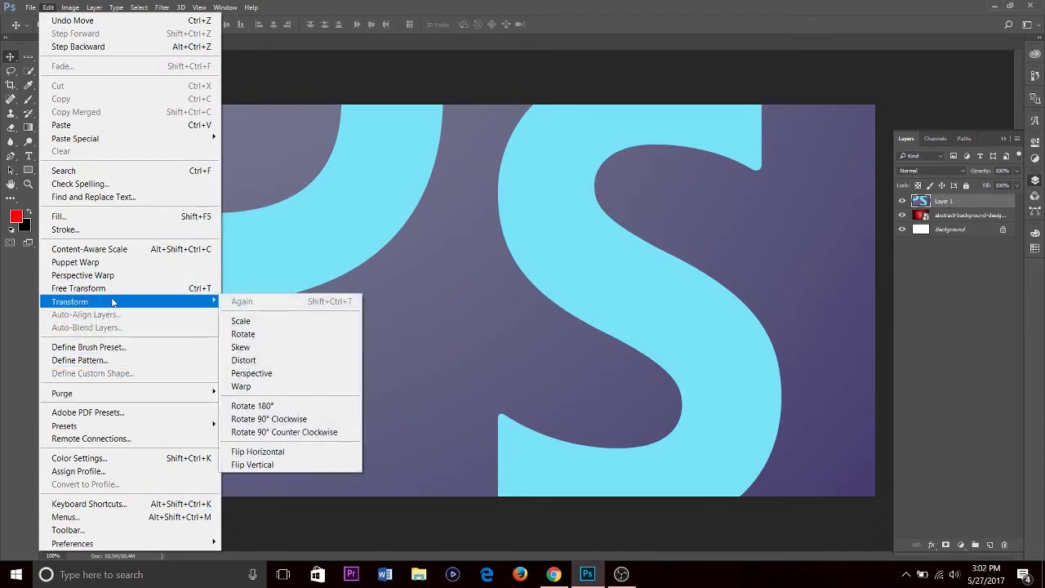
left_click(241, 321)
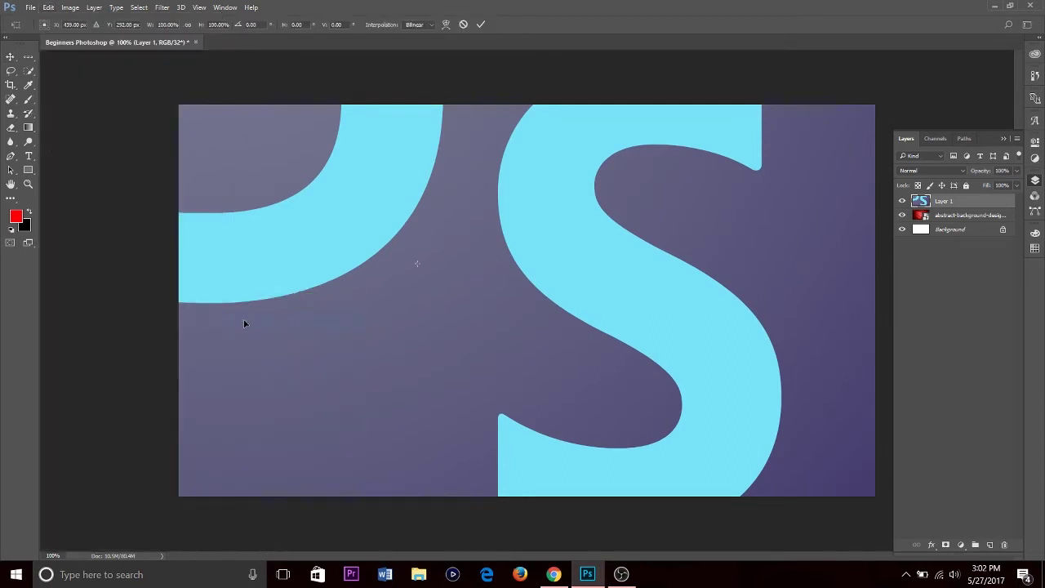
left_click_drag(509, 330, 194, 283)
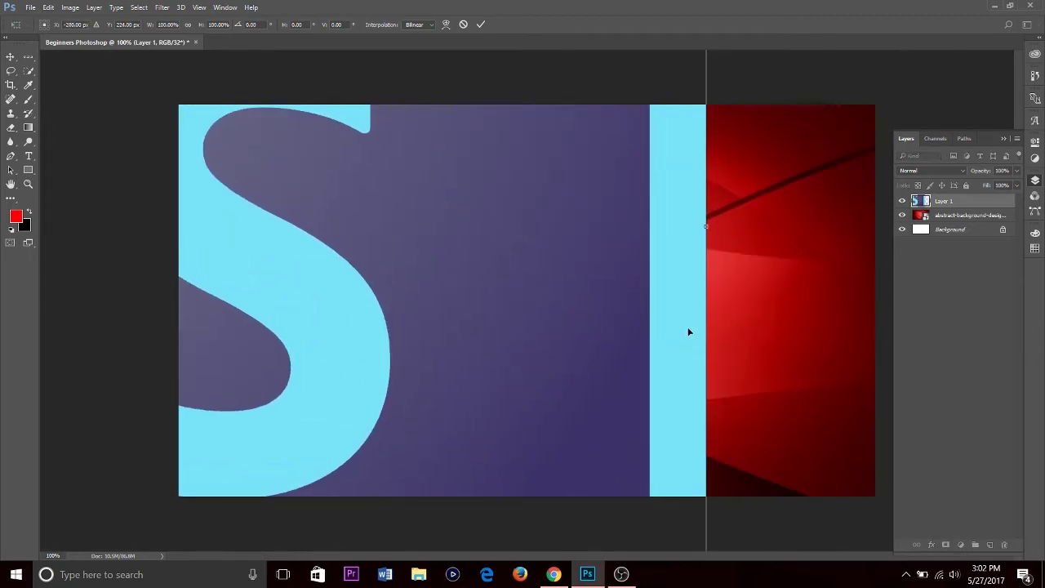
left_click_drag(604, 237, 683, 368)
left_click_drag(700, 332, 678, 441)
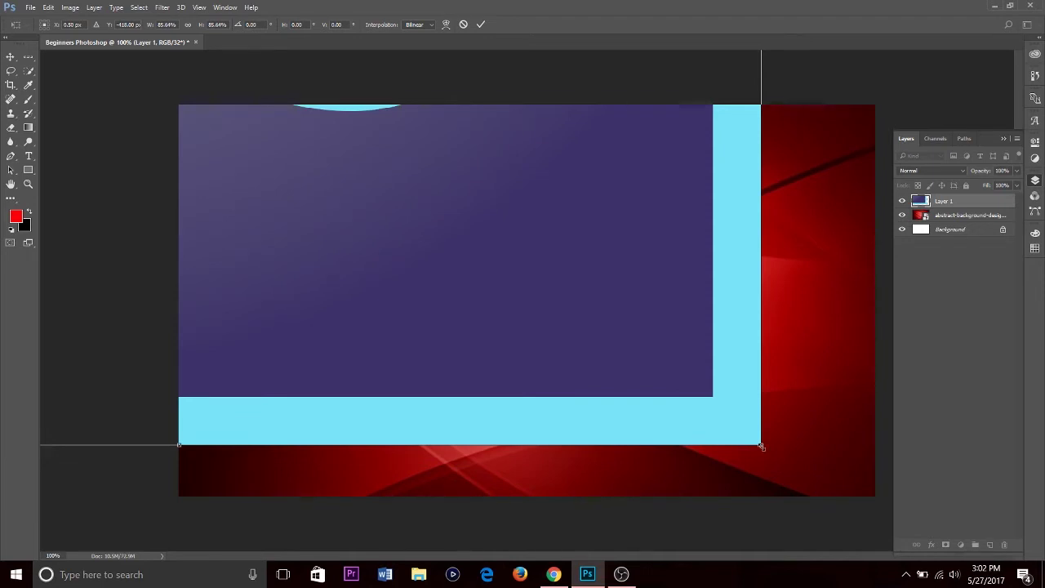
left_click_drag(761, 446, 619, 428)
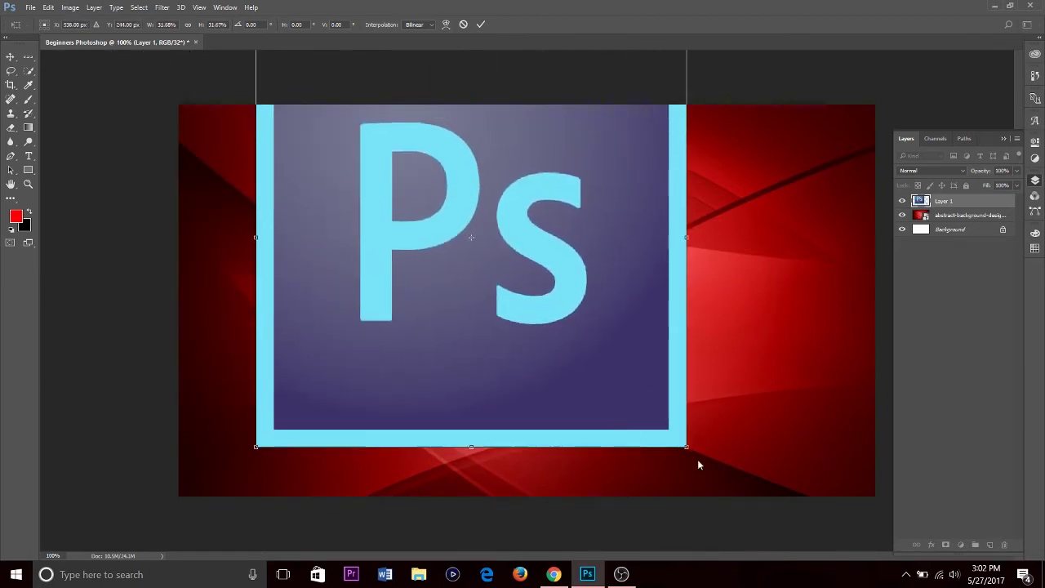
Reduce the logo further to about 12% width and 14% height in the canvas's upper-right corner, and commit the scaling.
left_click_drag(688, 449, 534, 360)
left_click_drag(444, 310, 495, 416)
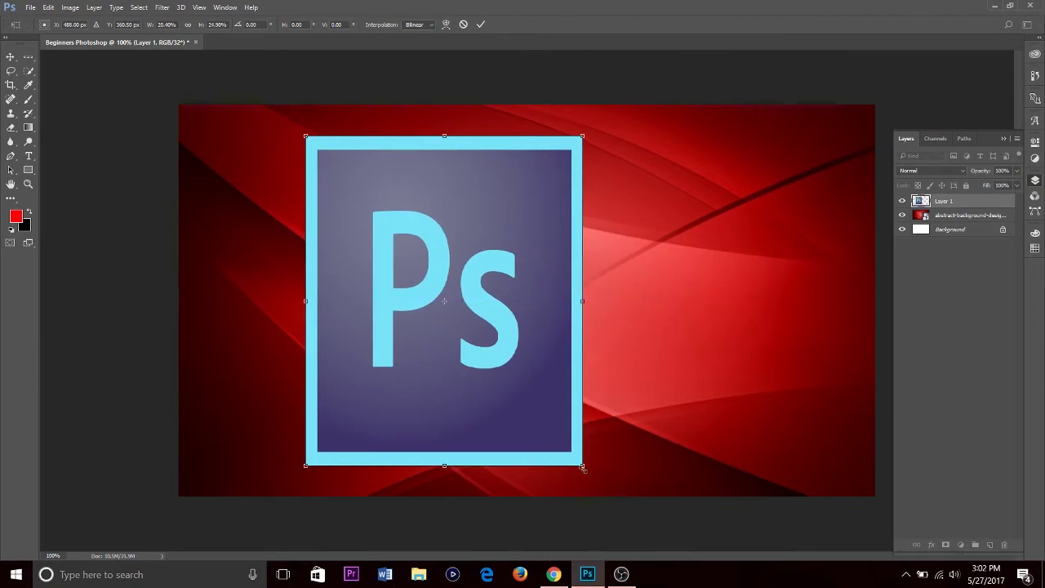
left_click_drag(583, 469, 501, 321)
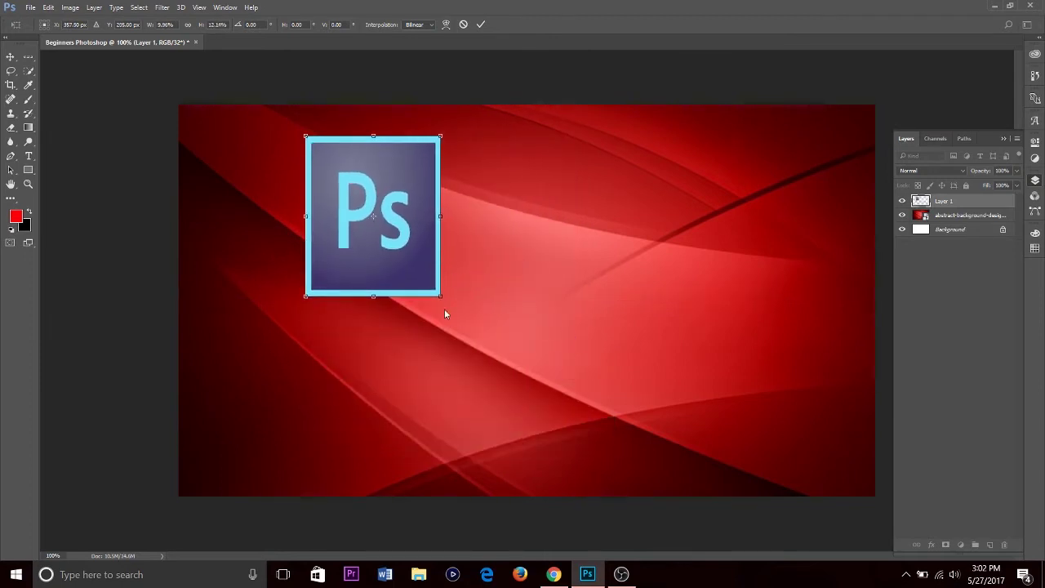
left_click_drag(439, 298, 617, 323)
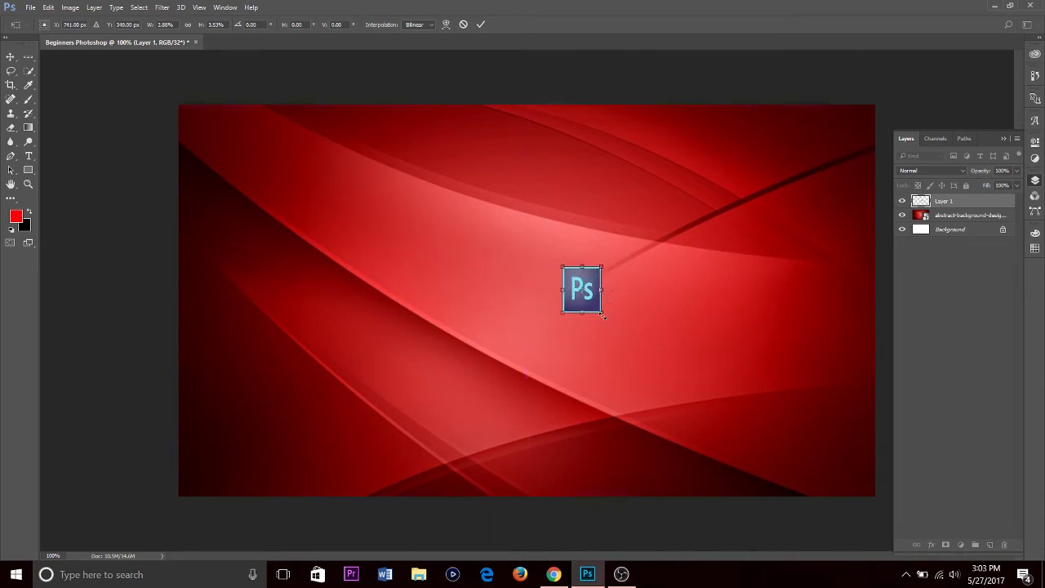
left_click_drag(603, 313, 682, 441)
left_click_drag(666, 384, 841, 212)
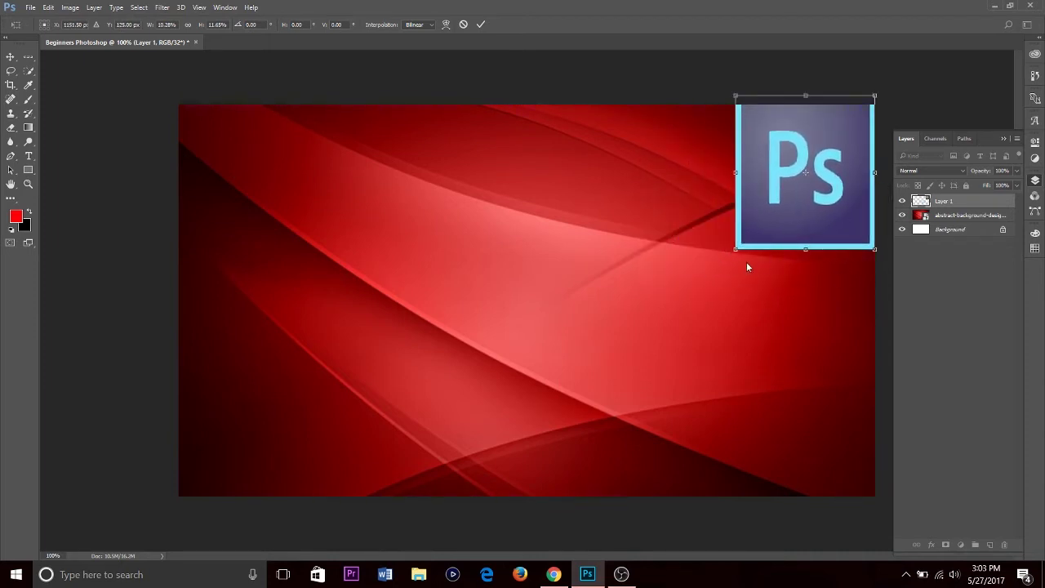
mouse_move(733, 248)
left_mouse_down()
mouse_move(714, 273)
mouse_move(740, 262)
left_mouse_up()
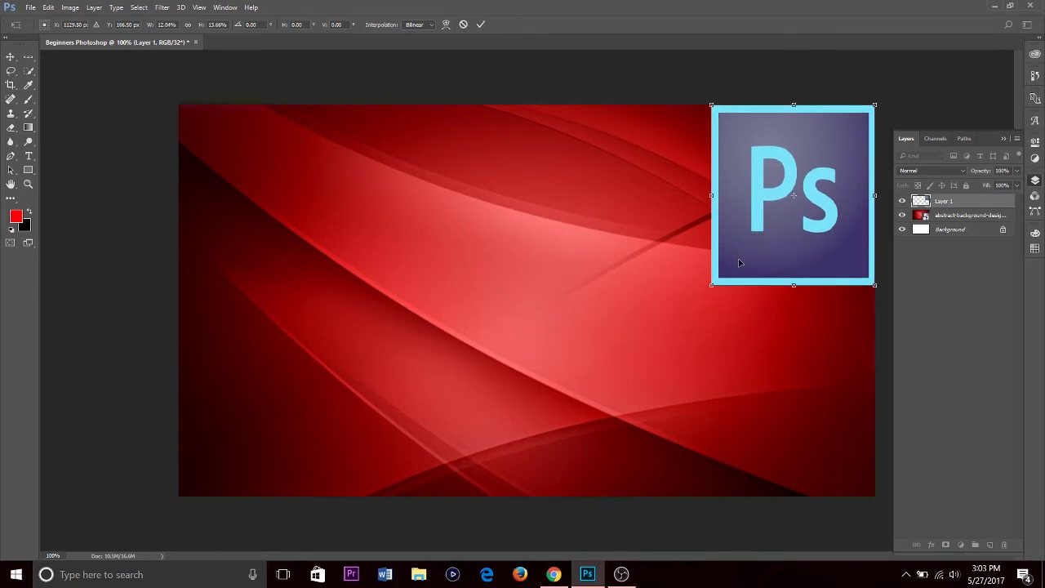
key("Return")
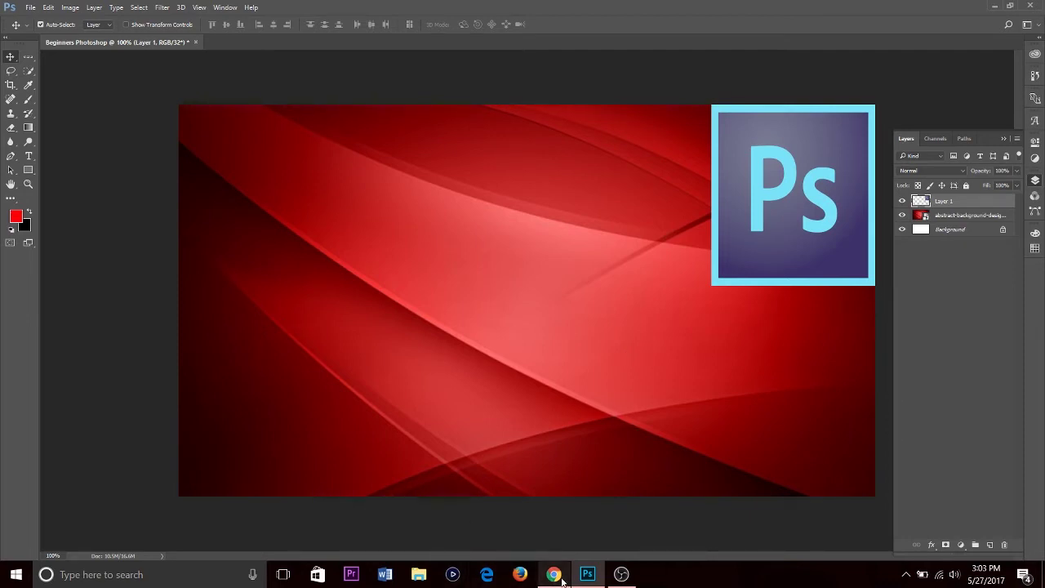
Switch to Chrome to review the open logo and background image pages, and return to Photoshop.
mouse_move(562, 580)
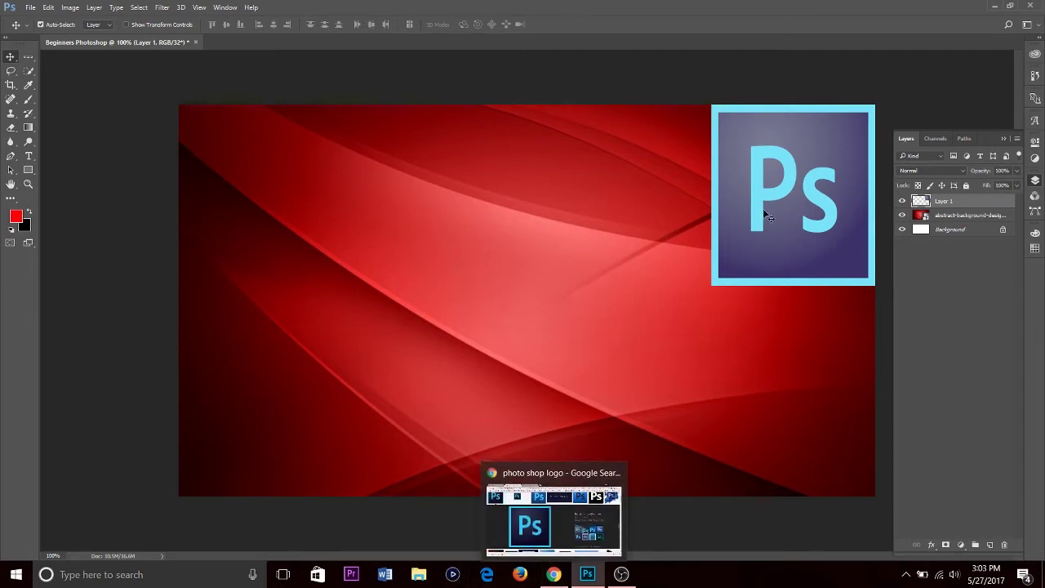
left_click(555, 577)
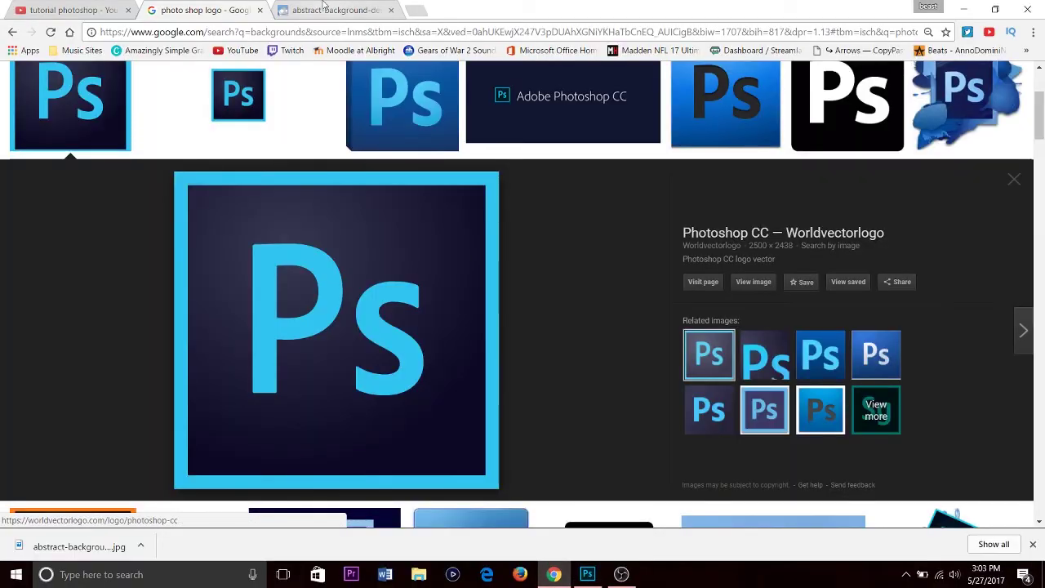
left_click(325, 8)
left_click(225, 8)
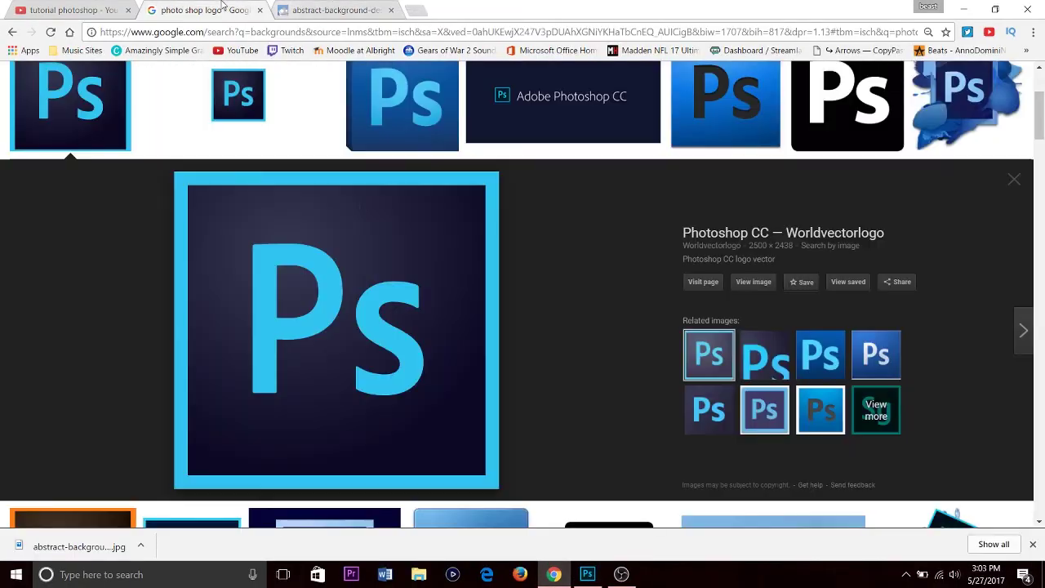
left_click(588, 575)
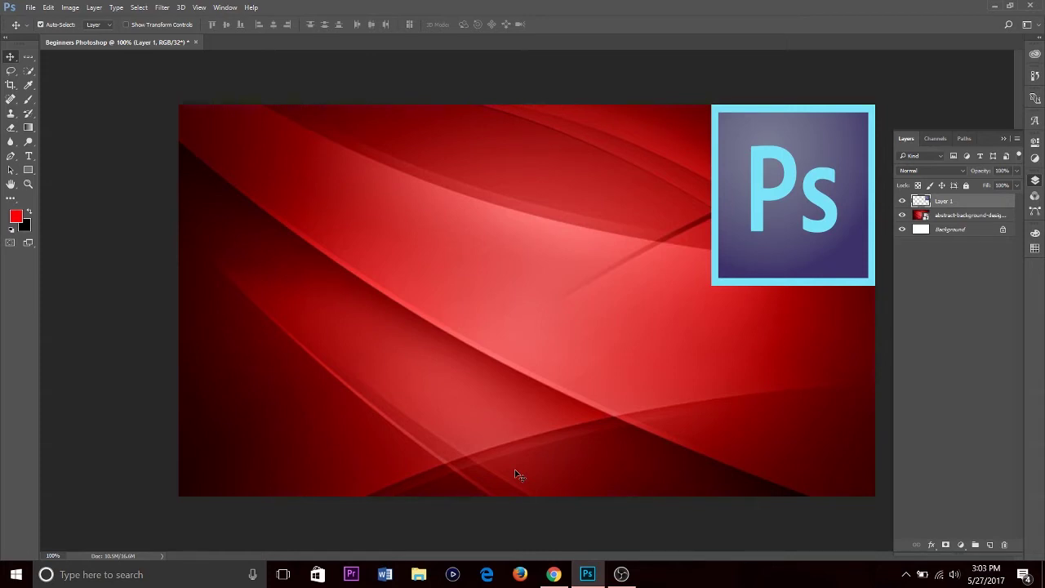
Move the logo to the canvas's upper-left corner and draw a large text box beside it, keeping the red foreground color.
left_click_drag(778, 121, 273, 176)
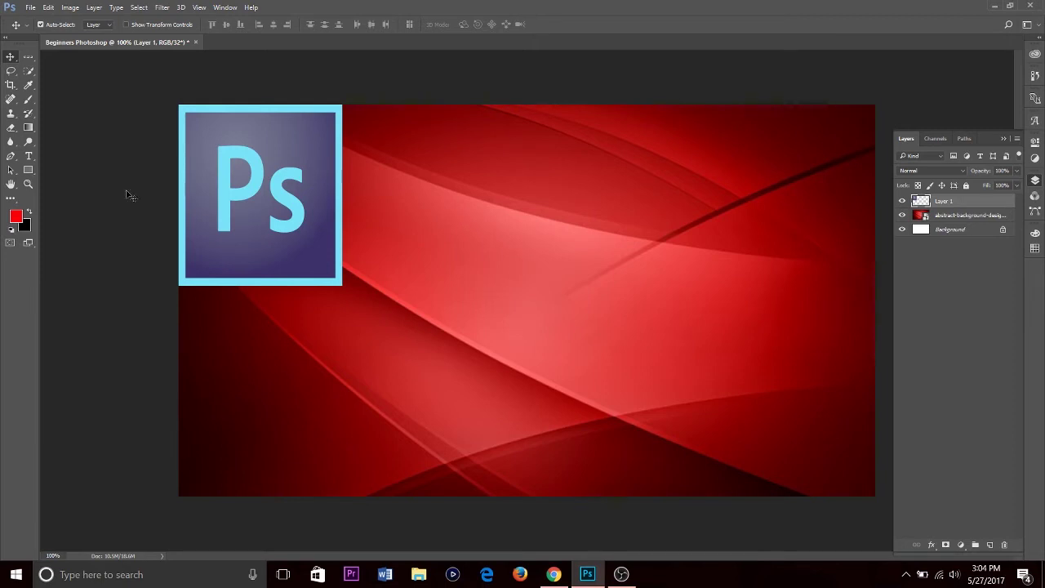
left_click(28, 156)
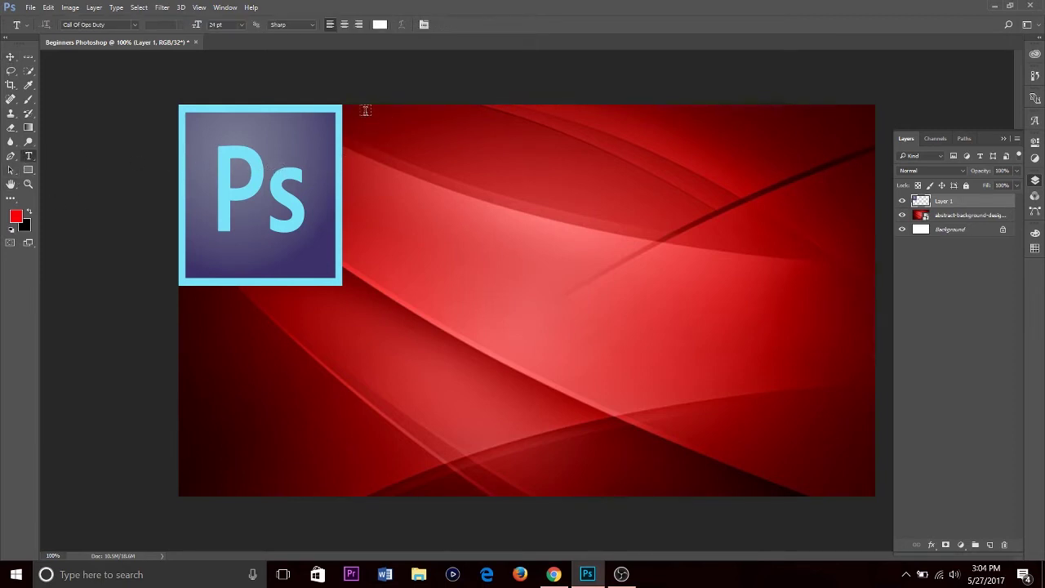
left_click_drag(365, 118, 875, 399)
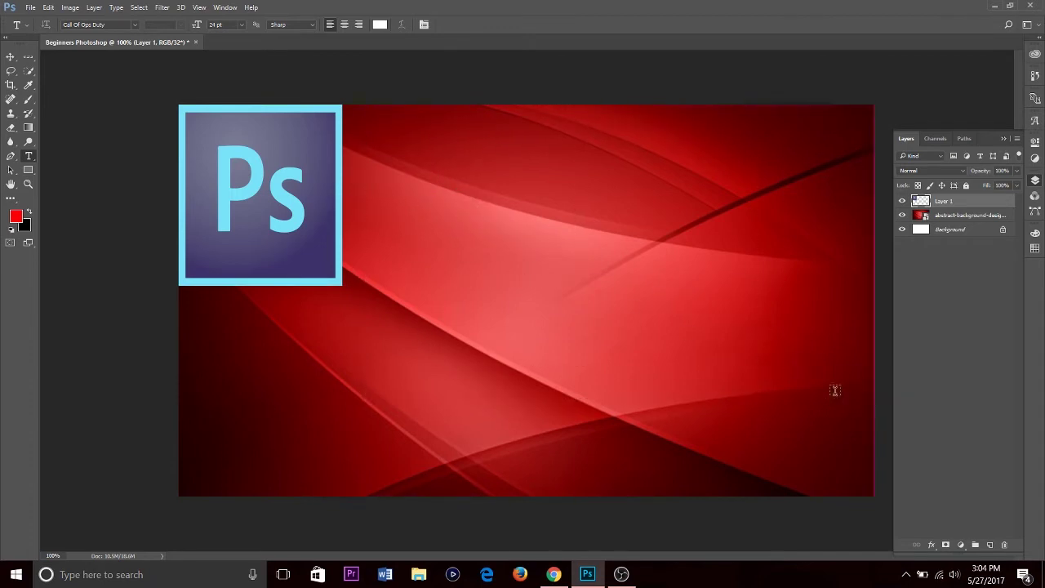
left_click(16, 216)
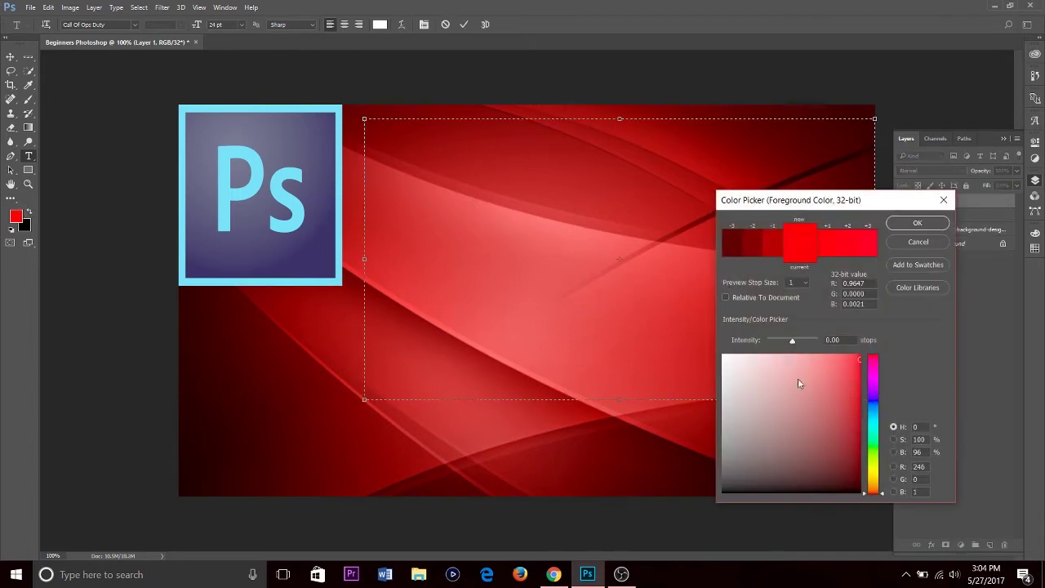
left_click(914, 217)
Set the font to Jacinto Sans and enter "Photo shop" in the text box.
left_click(135, 24)
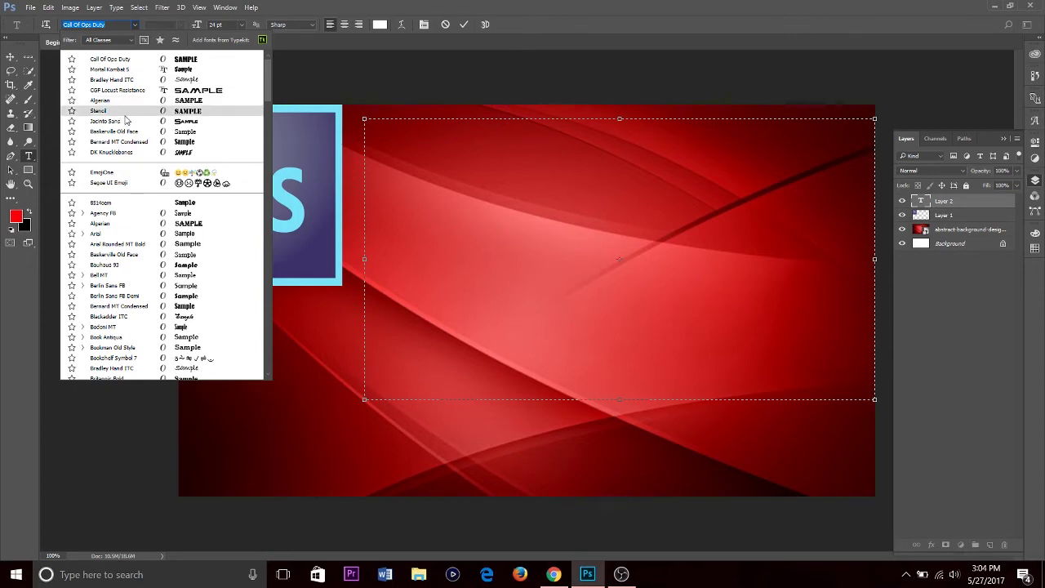
scroll(127, 131, "down", 2)
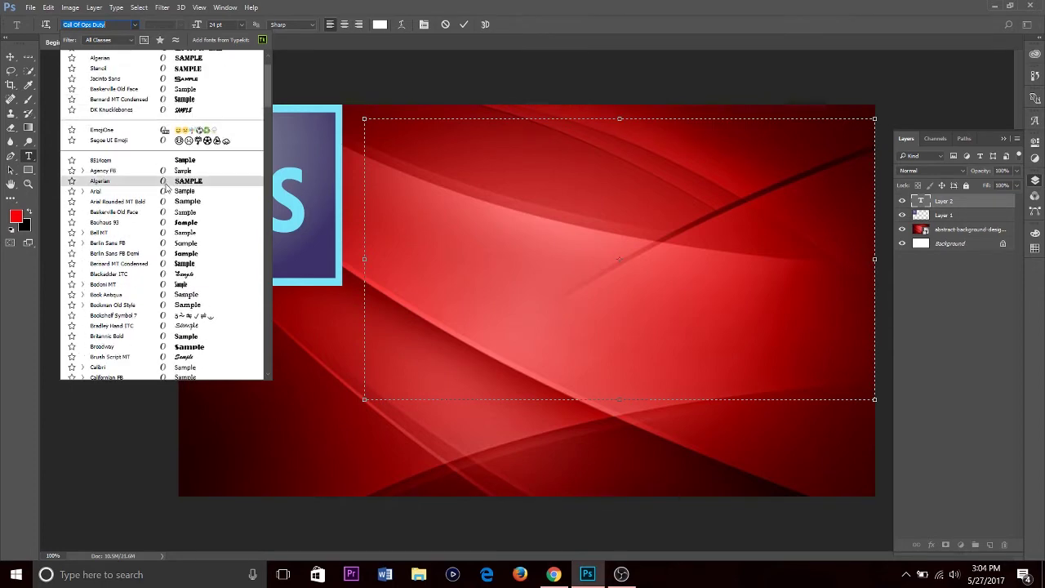
scroll(153, 181, "down", 4)
scroll(144, 167, "up", 6)
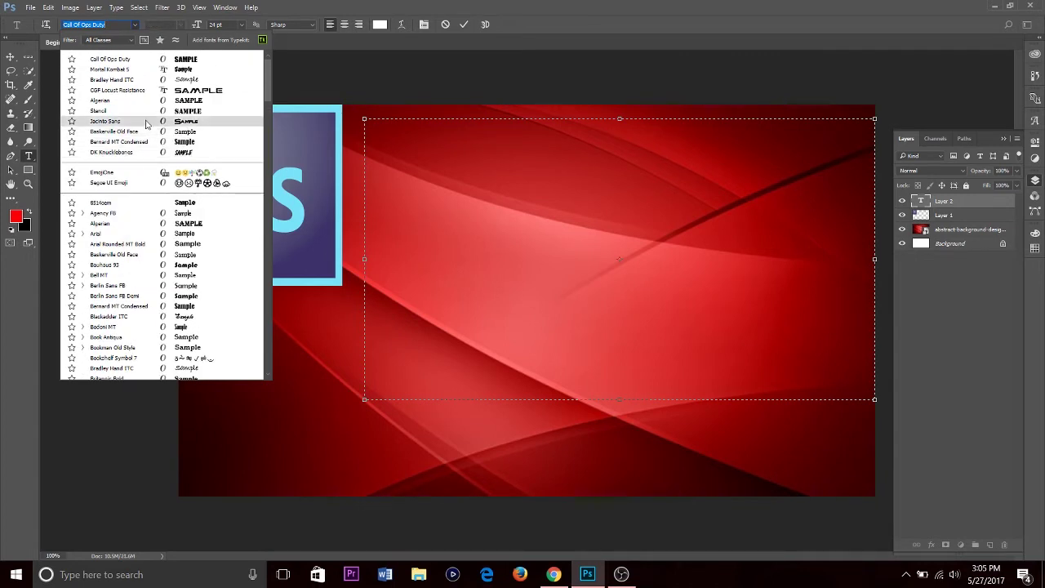
left_click(147, 123)
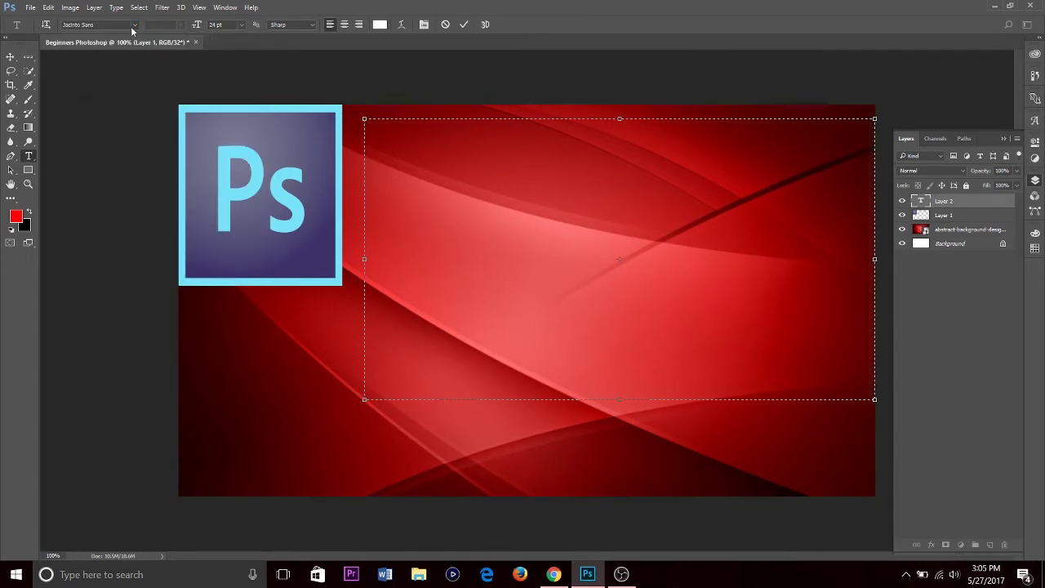
type("P")
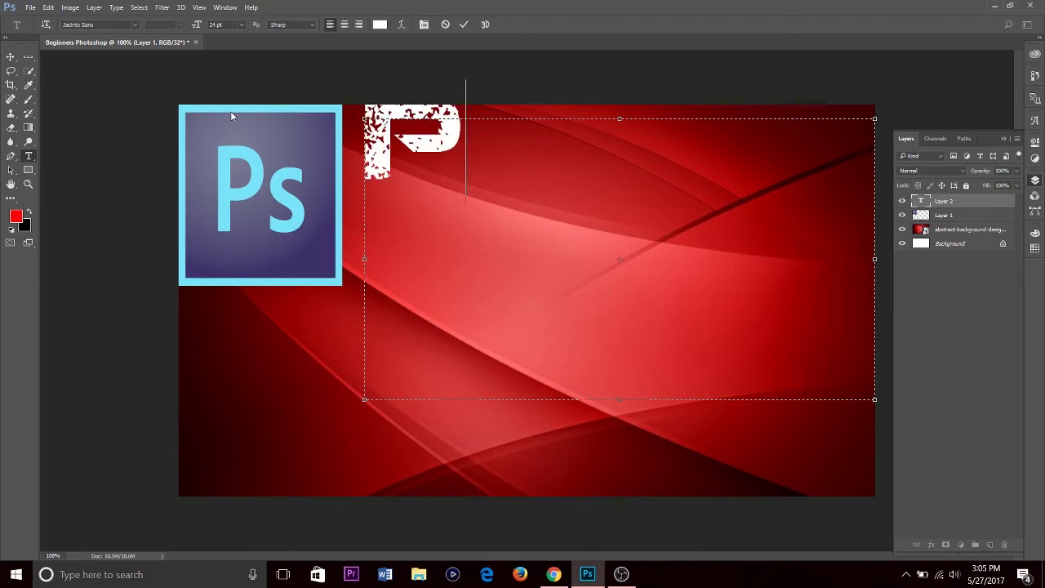
type("HOTO  ")
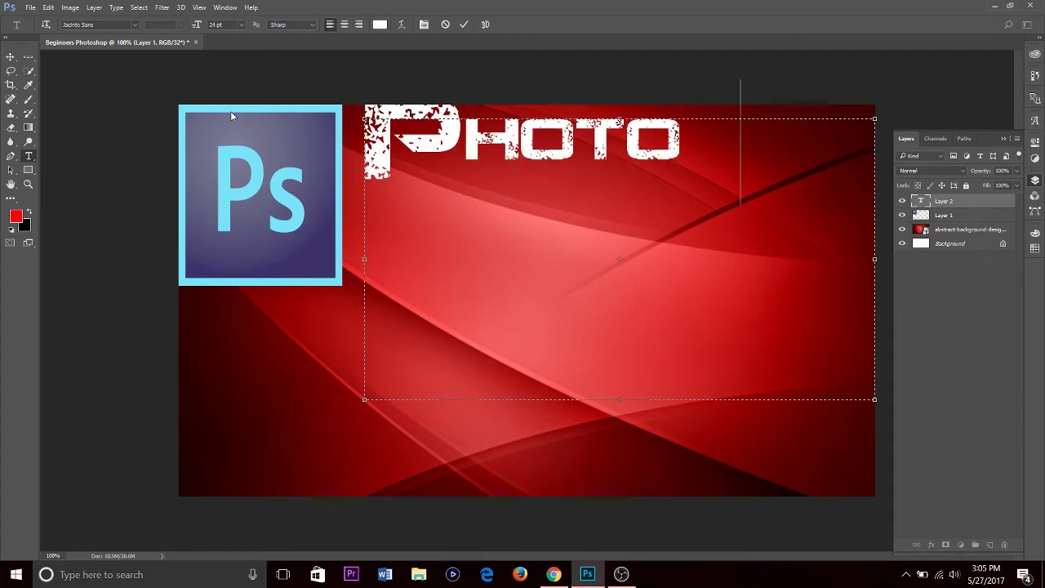
type("SHOP")
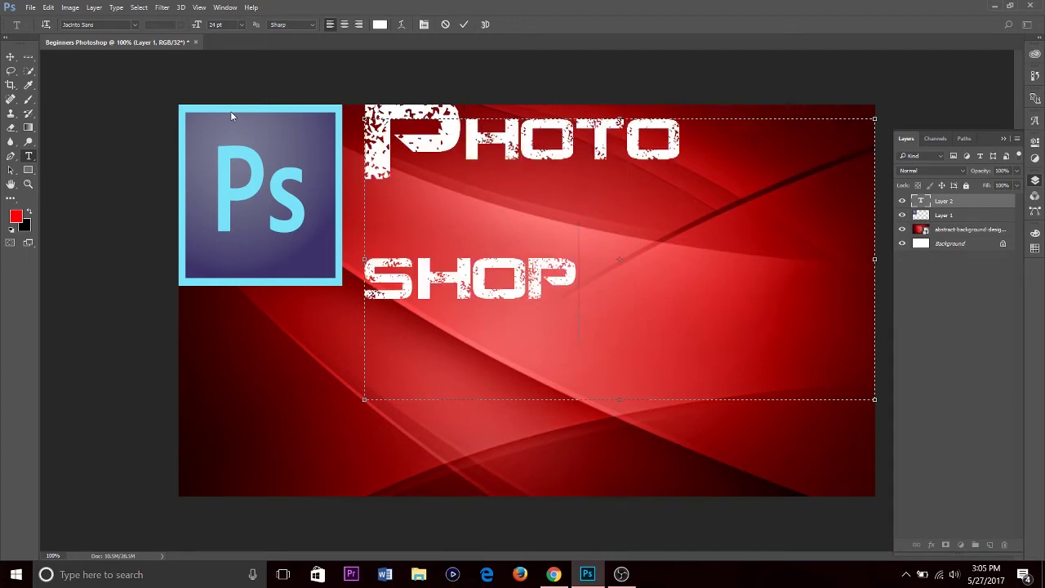
Change the whole "Photo shop" text to the Call Of Ops Duty font at 16 pt.
key("ctrl+a")
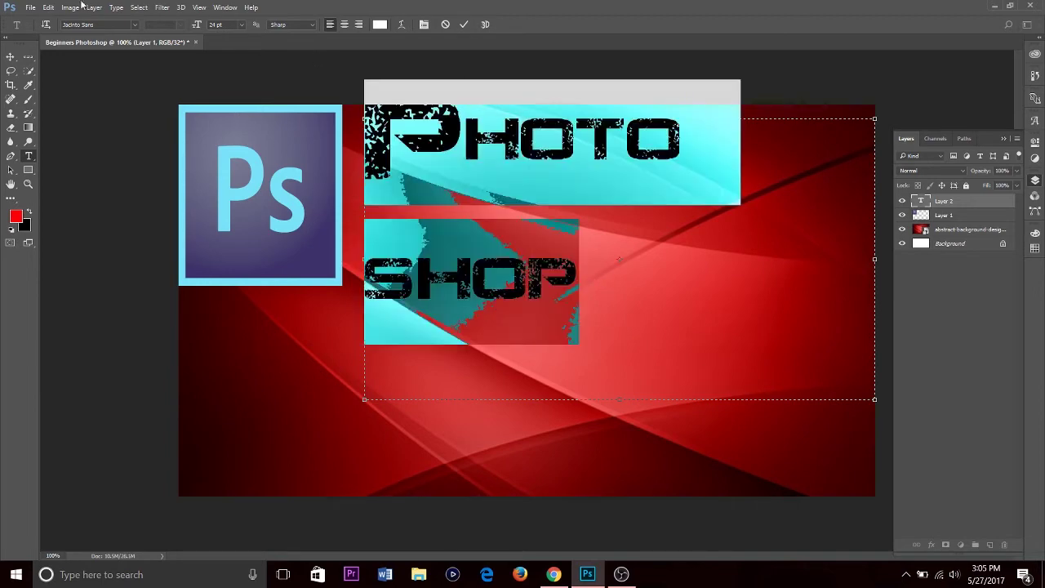
left_click(134, 25)
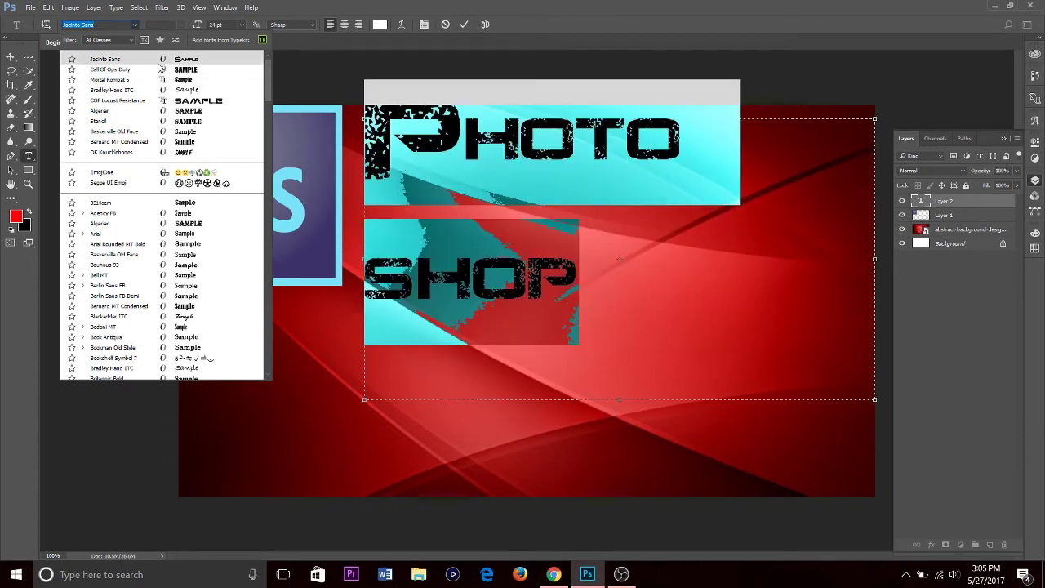
left_click(160, 71)
left_click(547, 343)
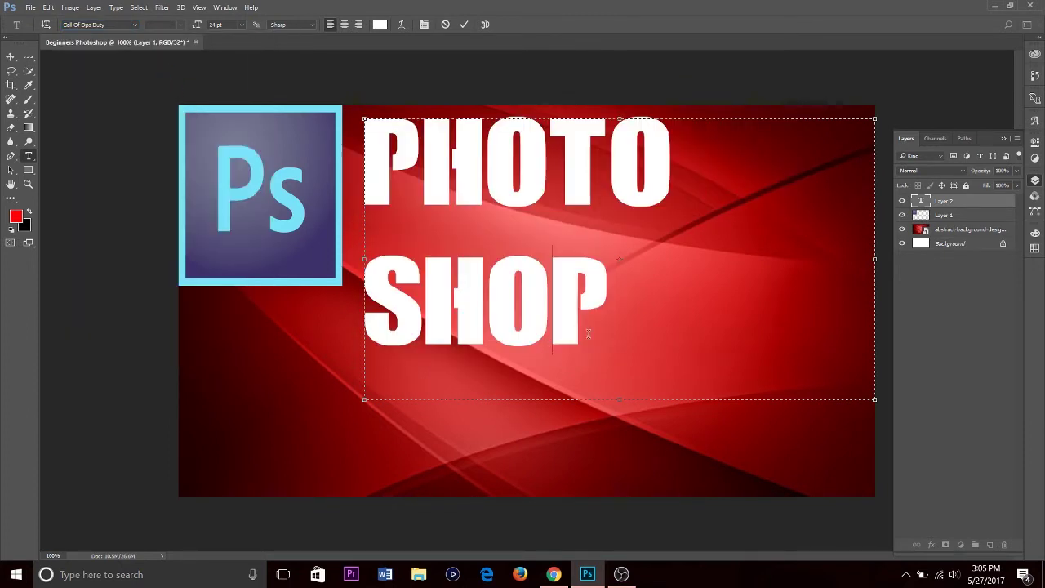
key("ctrl+a")
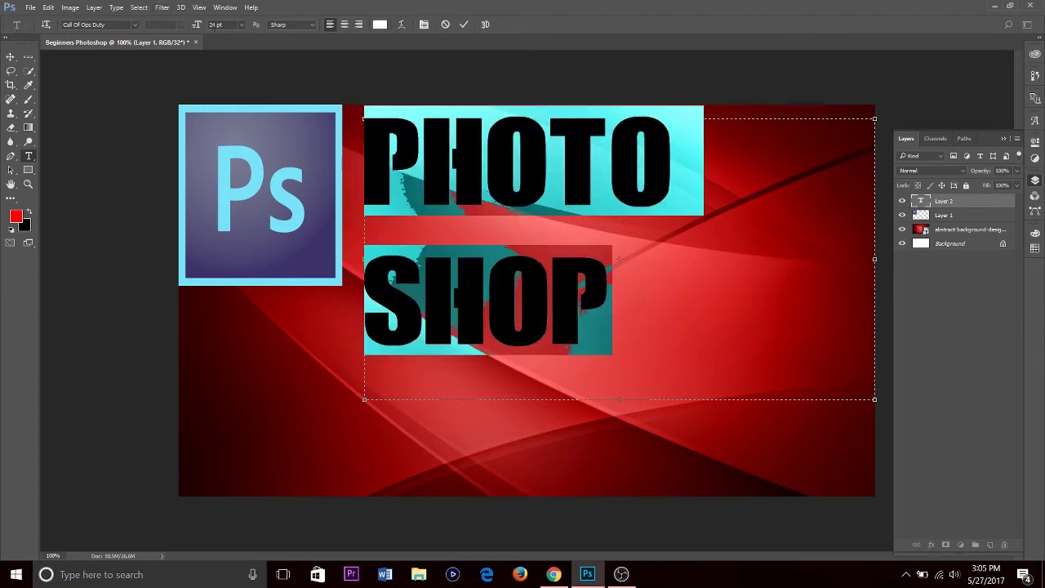
left_click(241, 24)
left_click(245, 145)
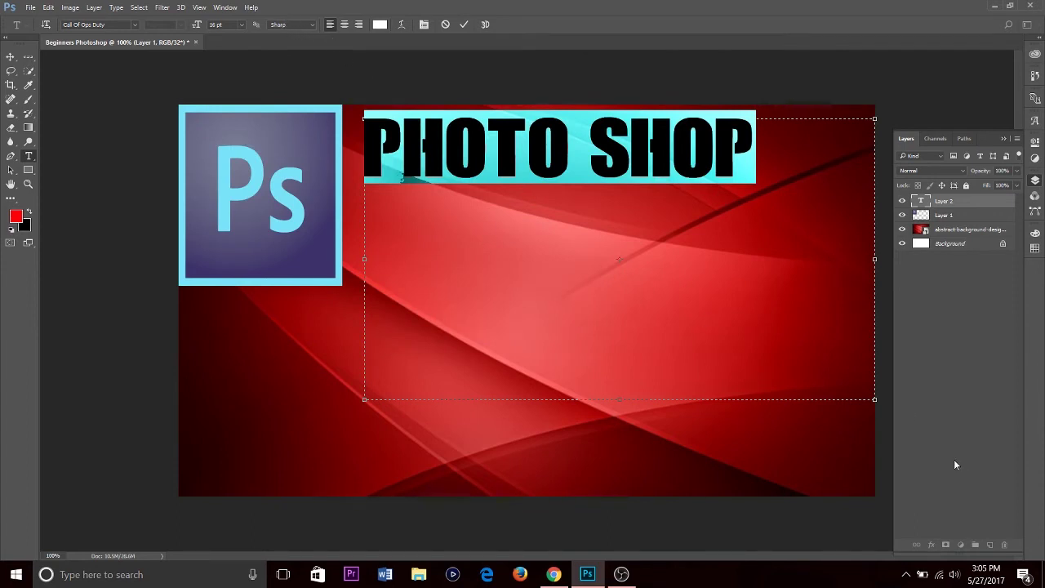
Shrink the text box around "Photo shop" and move the text to the lower middle of the canvas.
left_click_drag(874, 399, 776, 203)
left_click(11, 57)
left_click_drag(542, 145, 587, 137)
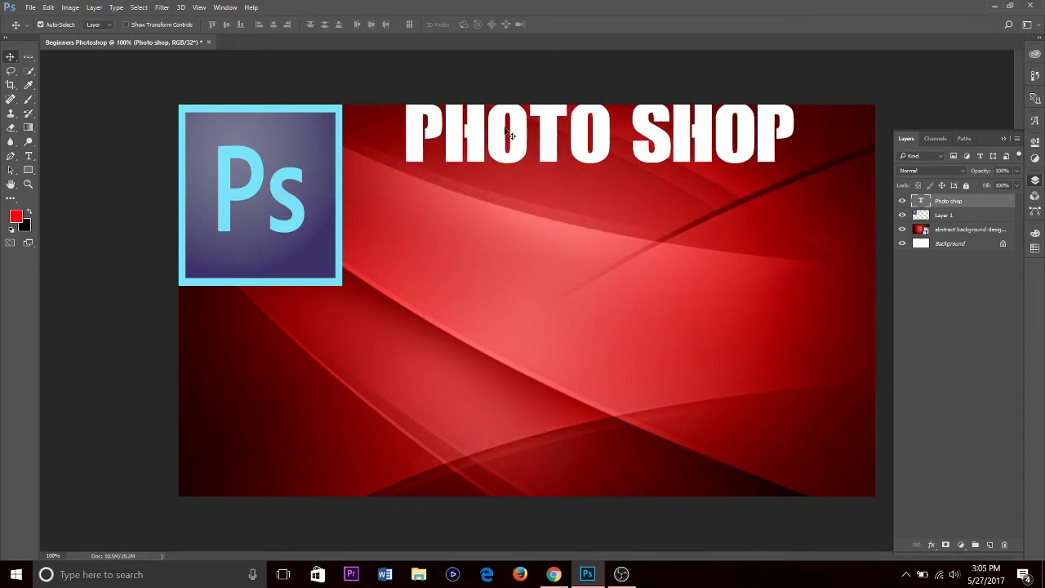
left_click_drag(515, 145, 502, 365)
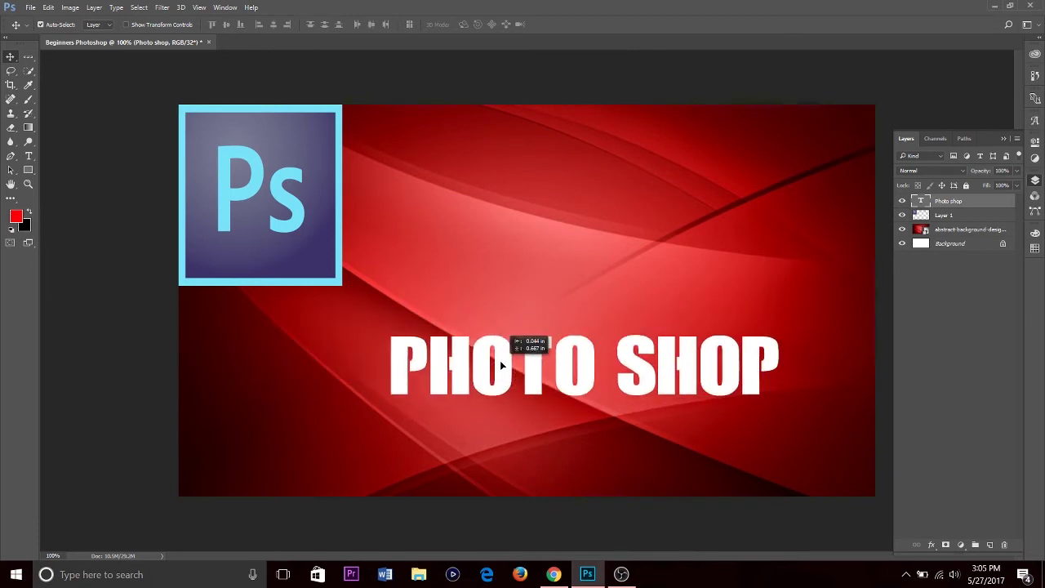
Add a text box reading "BEGINNERS" above the "Photo shop" text and move it to the canvas's top edge.
left_click(29, 156)
left_click_drag(392, 124, 837, 268)
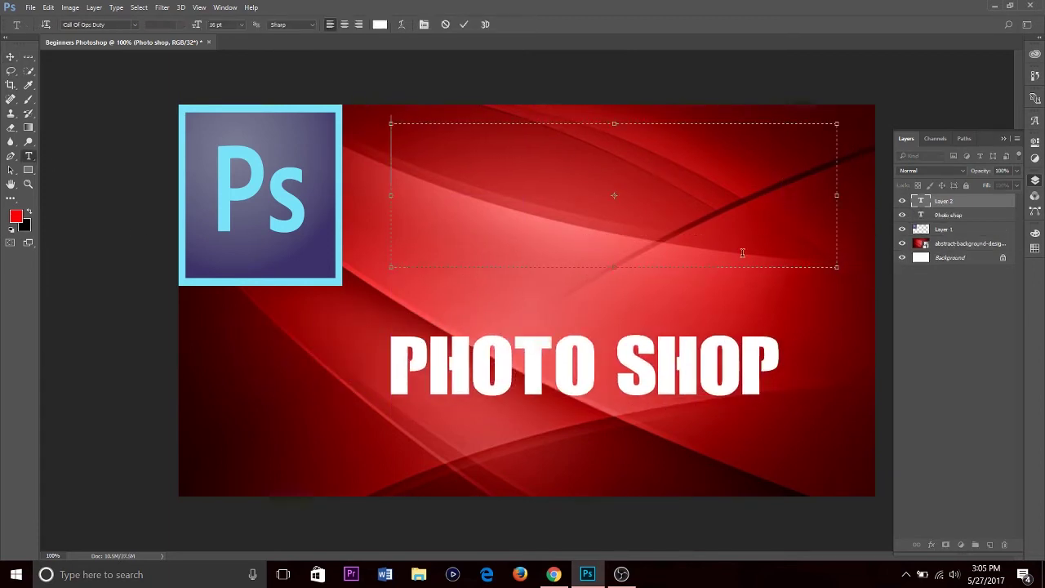
type("BEGINNE")
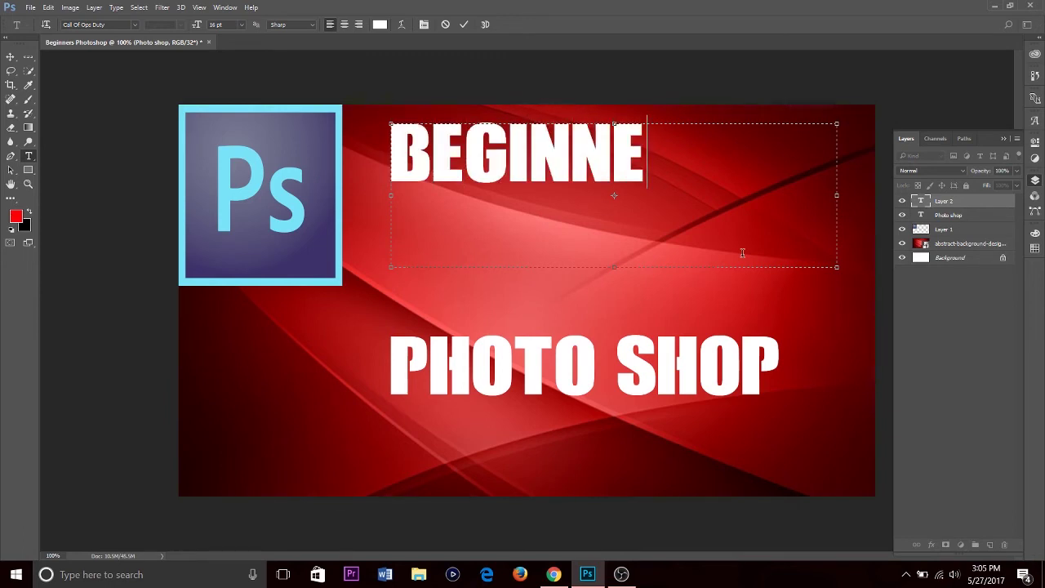
type("RS")
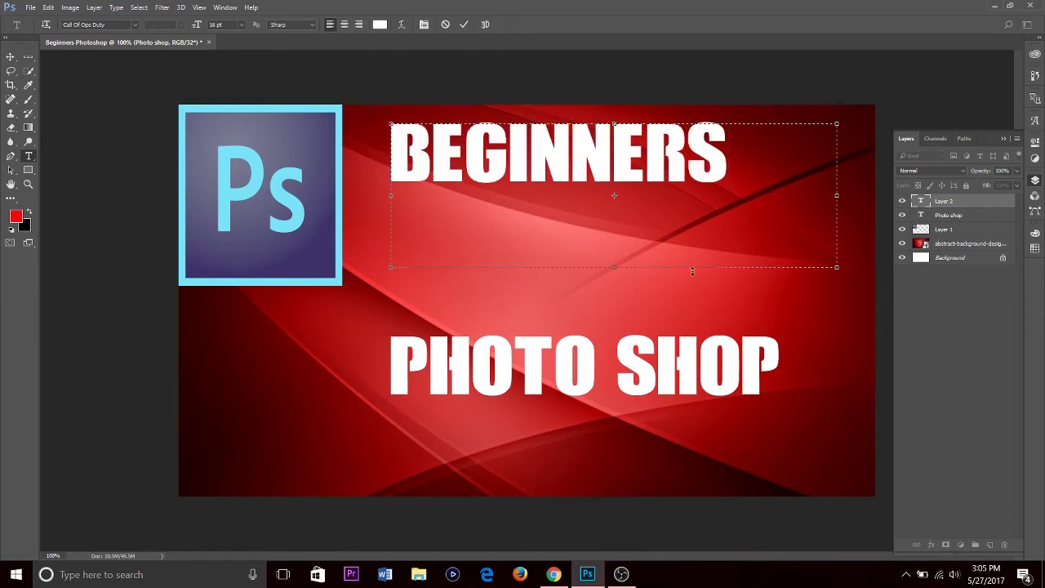
left_click(10, 55)
mouse_move(580, 163)
left_mouse_down()
mouse_move(613, 185)
mouse_move(590, 207)
mouse_move(592, 151)
left_mouse_up()
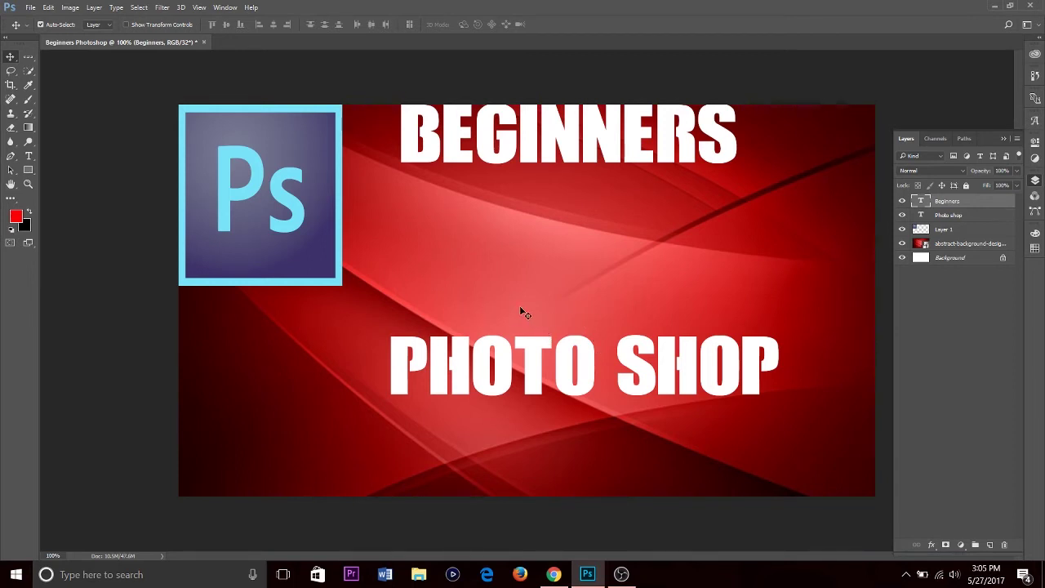
Set the whole "Beginners" text to 18 pt and shift it slightly to the right along the canvas's top edge.
left_click(28, 158)
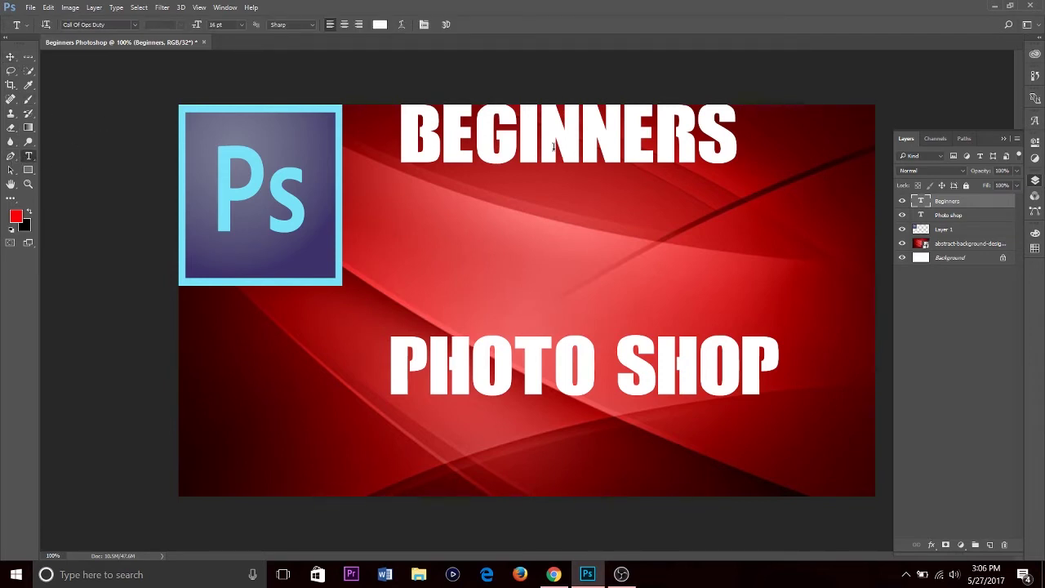
left_click(513, 143)
left_click_drag(743, 164, 323, 166)
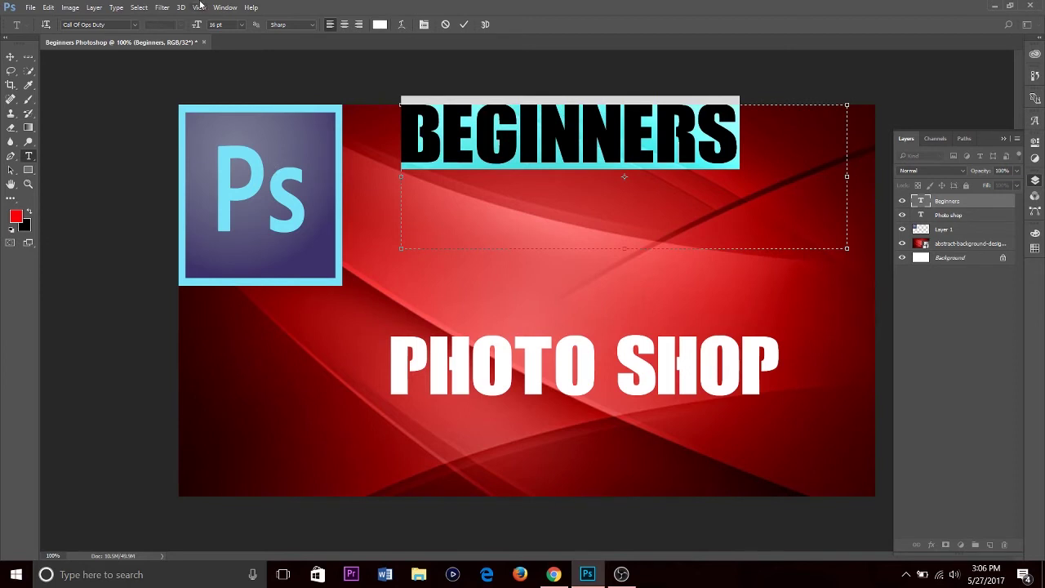
left_click(242, 25)
left_click(237, 165)
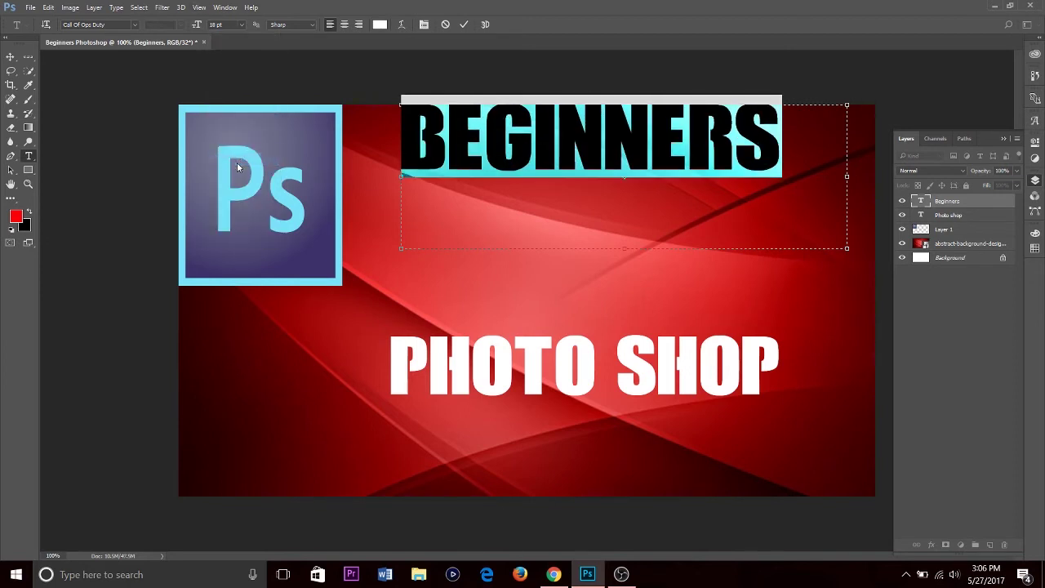
left_click(11, 56)
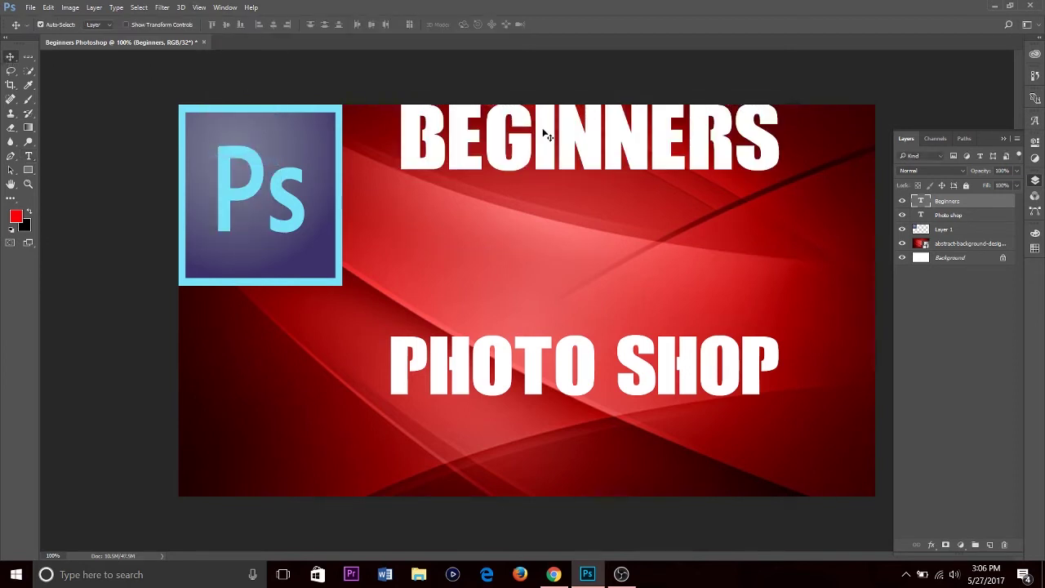
mouse_move(544, 133)
left_mouse_down()
mouse_move(548, 143)
mouse_move(557, 132)
left_mouse_up()
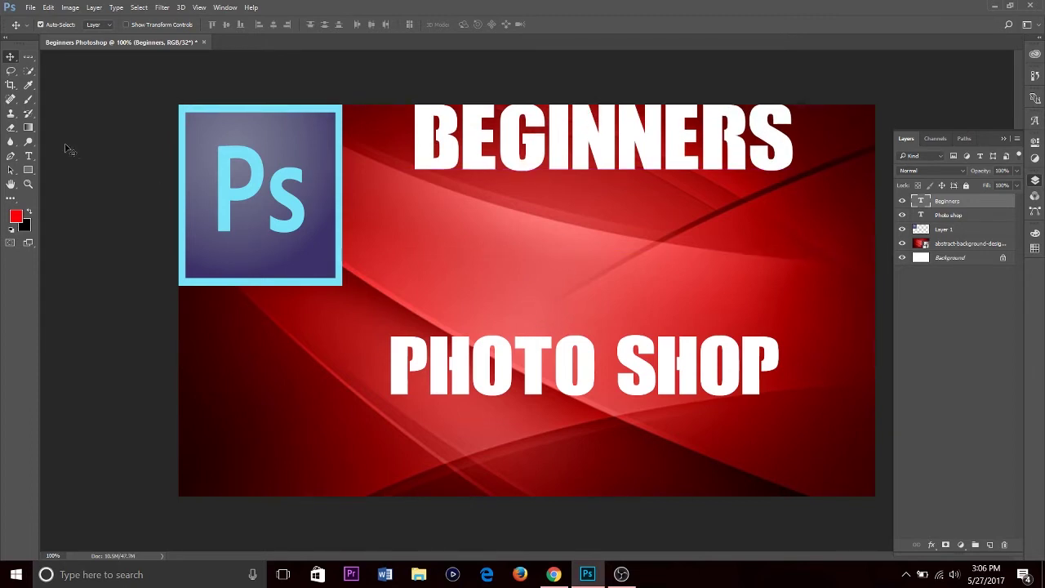
Set the whole "Photo shop" text to 18 pt and enlarge its text box so both words fit on one line.
left_click(29, 156)
left_click(555, 367)
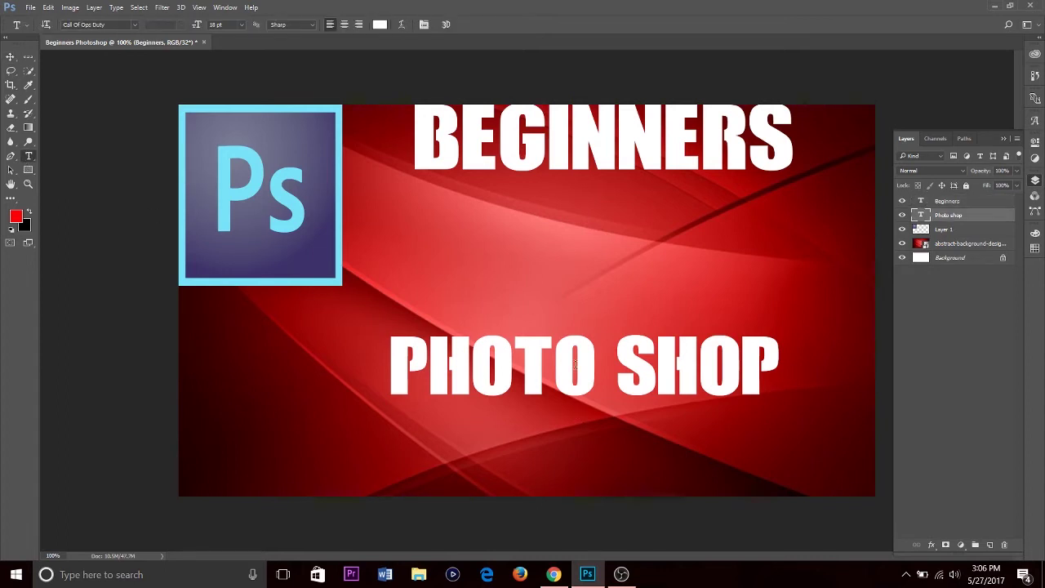
left_click_drag(741, 371, 670, 387)
left_click_drag(782, 381, 180, 378)
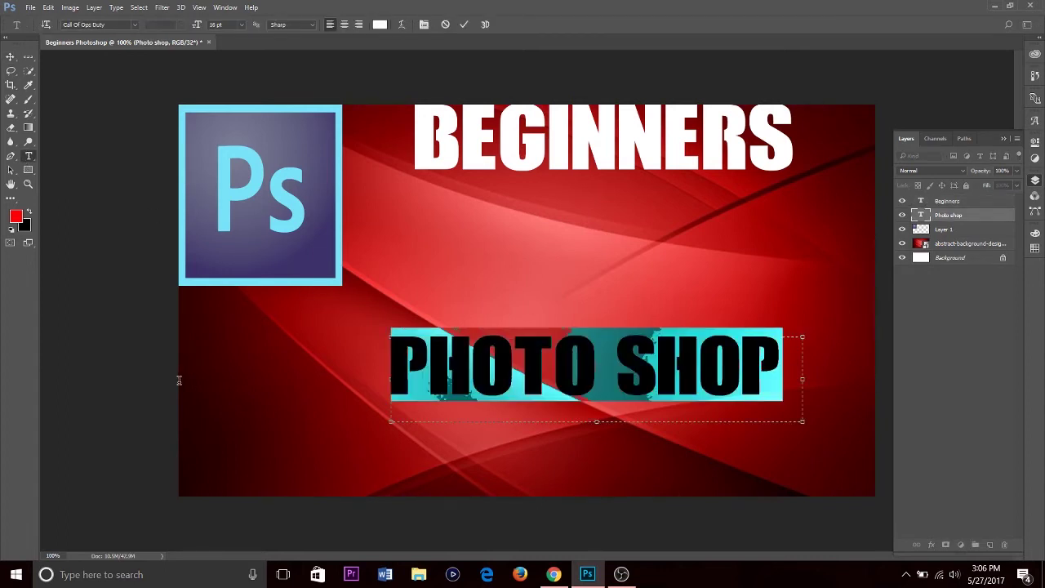
left_click(242, 25)
left_click(250, 162)
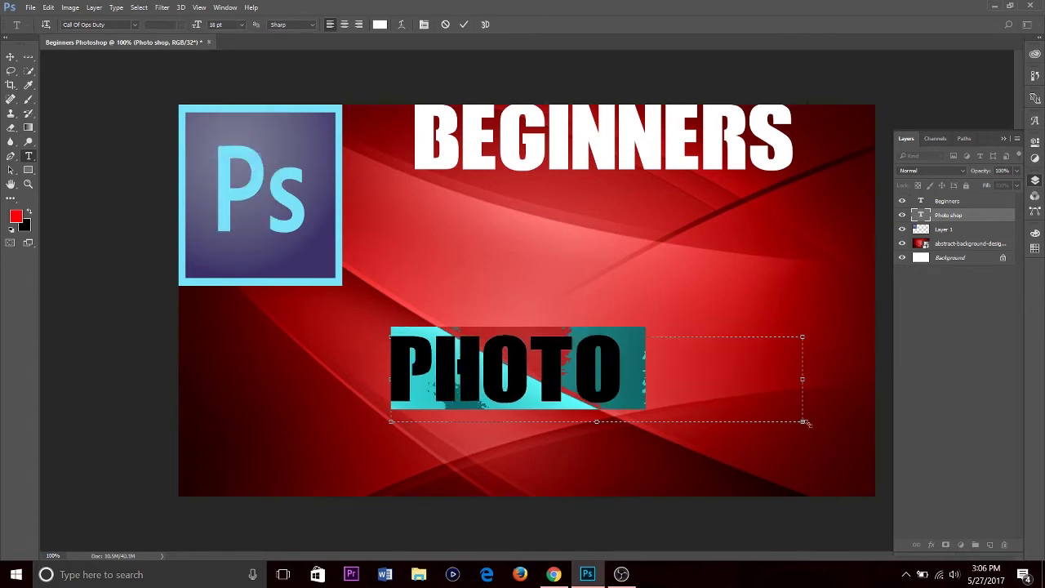
left_click_drag(803, 422, 850, 462)
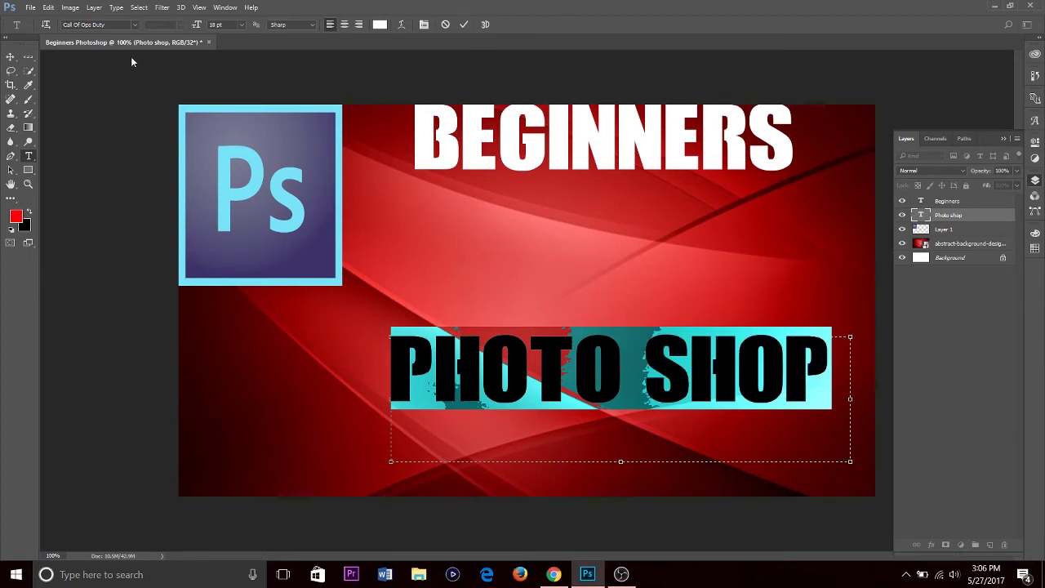
Reposition both title lines, placing "Beginners" beside the Photoshop logo and "Photo shop" a little higher and further left below it.
left_click(9, 57)
mouse_move(607, 381)
left_mouse_down()
mouse_move(606, 267)
mouse_move(606, 355)
mouse_move(626, 363)
mouse_move(605, 364)
left_mouse_up()
mouse_move(597, 167)
left_mouse_down()
mouse_move(599, 187)
mouse_move(601, 159)
left_mouse_up()
left_click_drag(600, 158, 591, 207)
left_click(594, 189)
left_click_drag(621, 362, 606, 362)
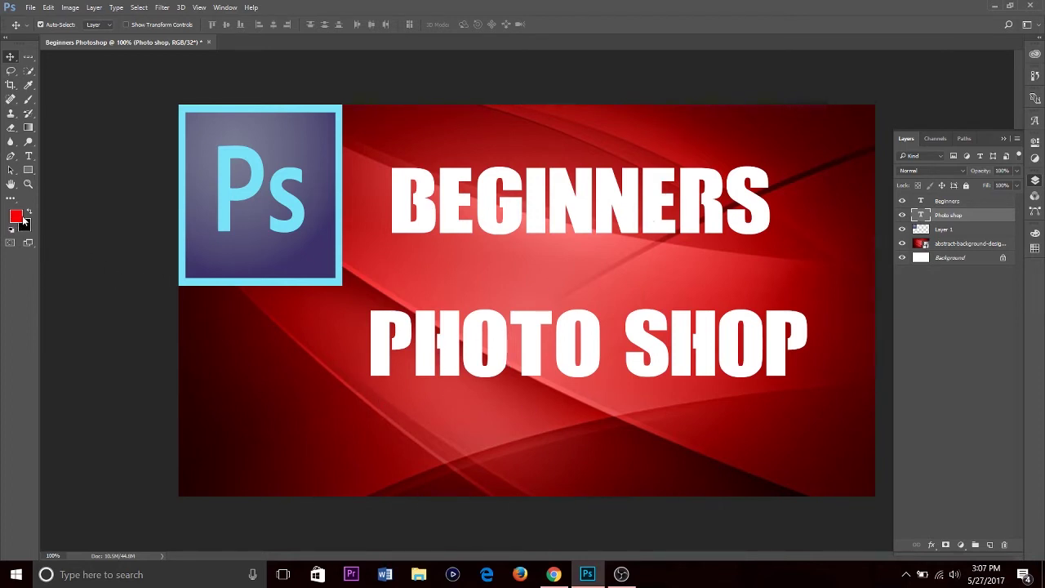
Try a lower opacity on the "Beginners" text layer, restore it to 100%, and deselect the layer.
left_click(29, 156)
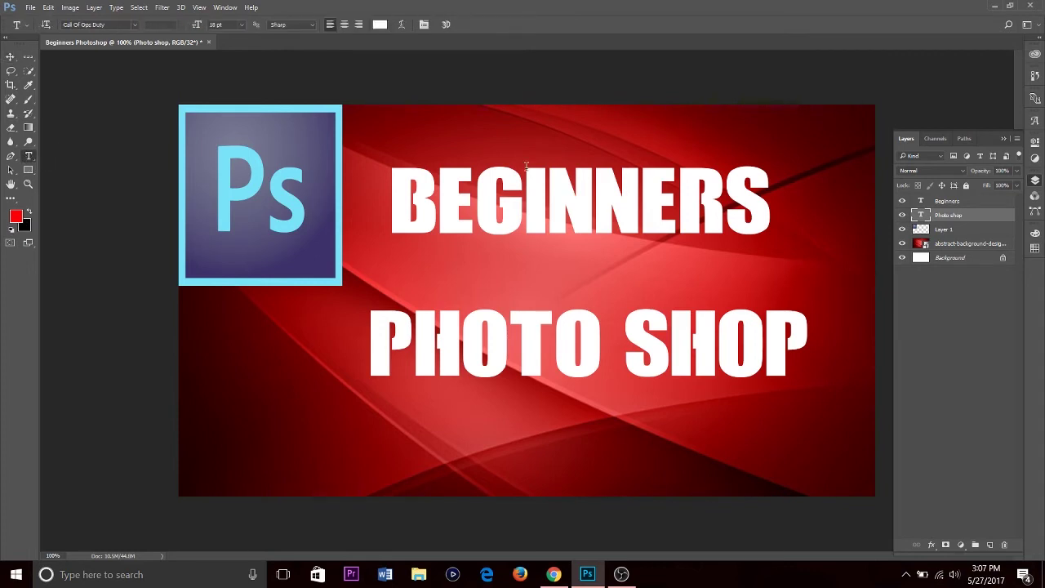
left_click(579, 200)
left_click_drag(579, 200, 295, 272)
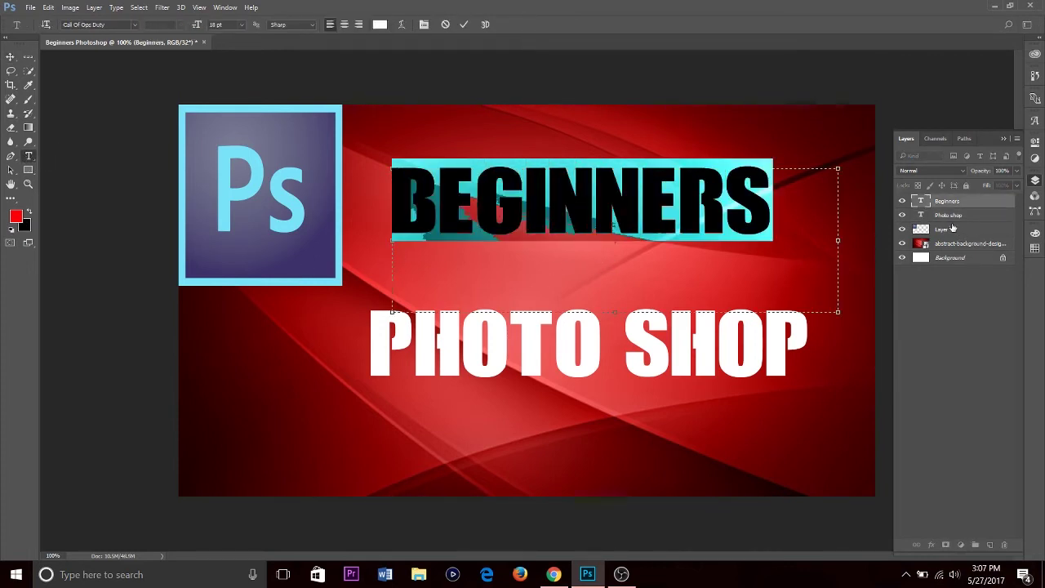
left_click(985, 205)
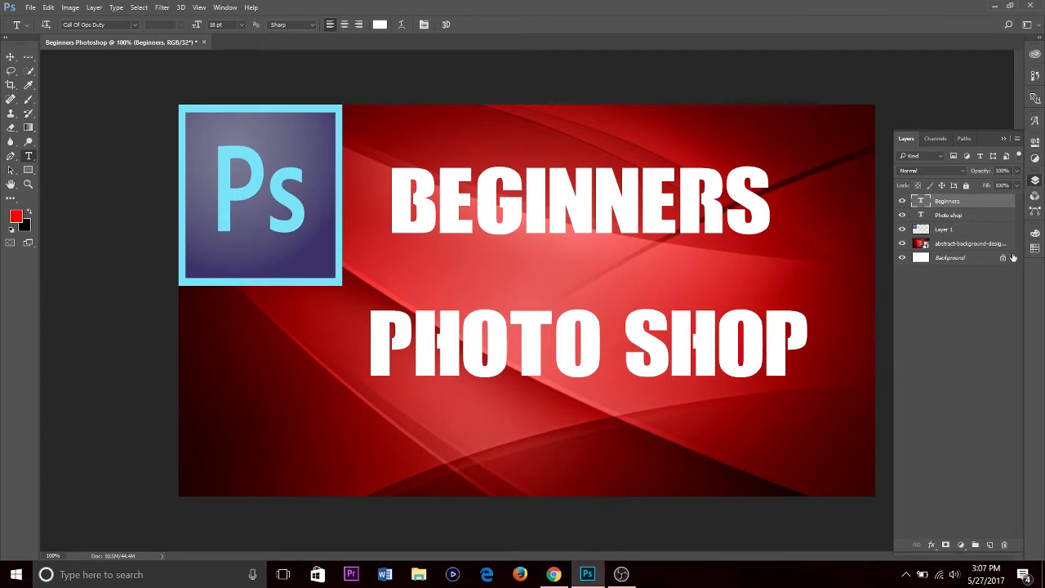
left_click(943, 185)
left_click(943, 184)
left_click(1017, 170)
mouse_move(1018, 184)
left_mouse_down()
mouse_move(940, 190)
mouse_move(1020, 190)
left_mouse_up()
left_click(1016, 173)
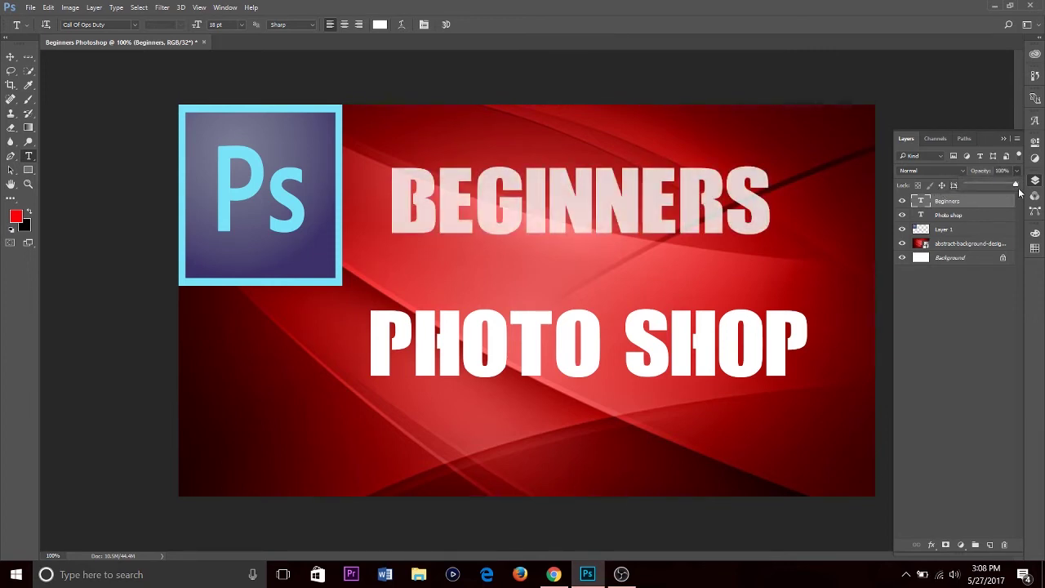
left_click(988, 311)
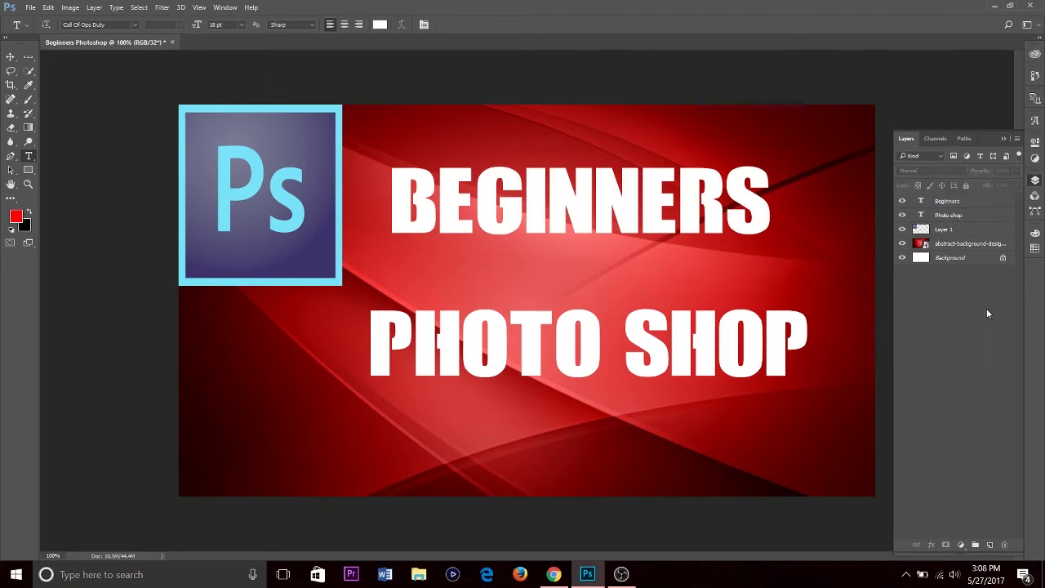
left_click(984, 206)
double_click(984, 207)
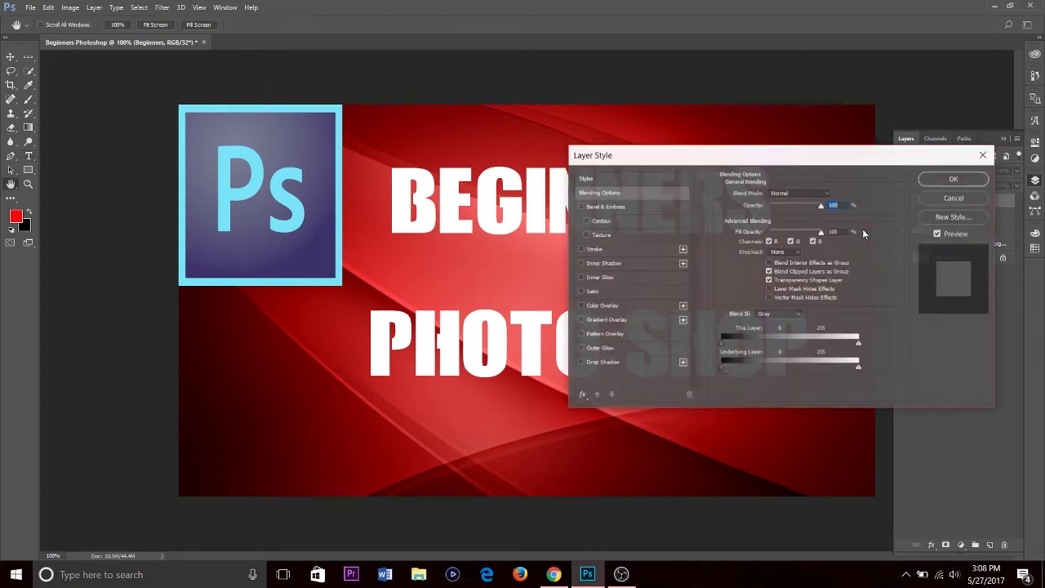
left_click_drag(616, 156, 527, 276)
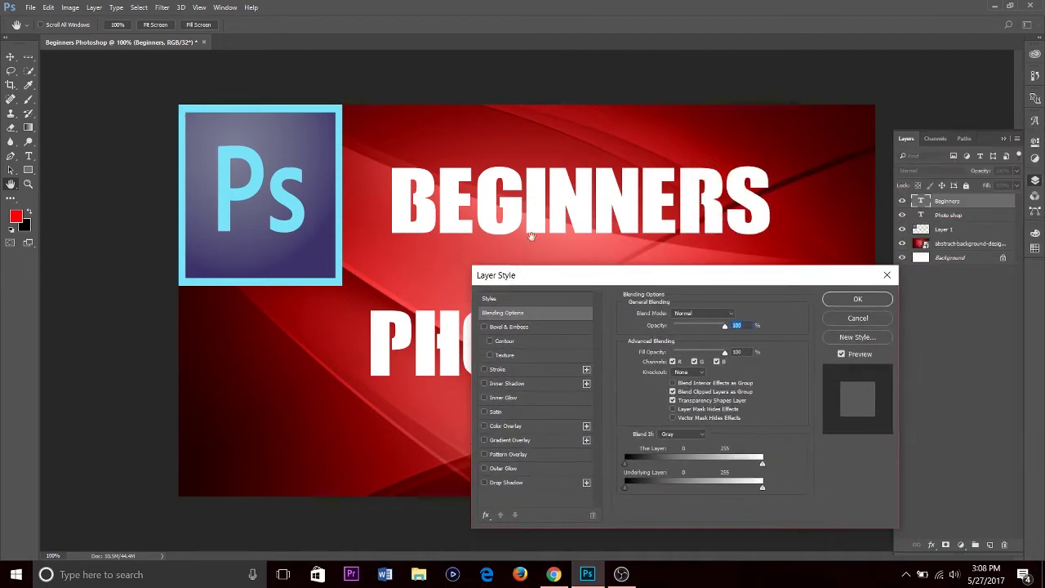
left_click_drag(606, 280, 683, 102)
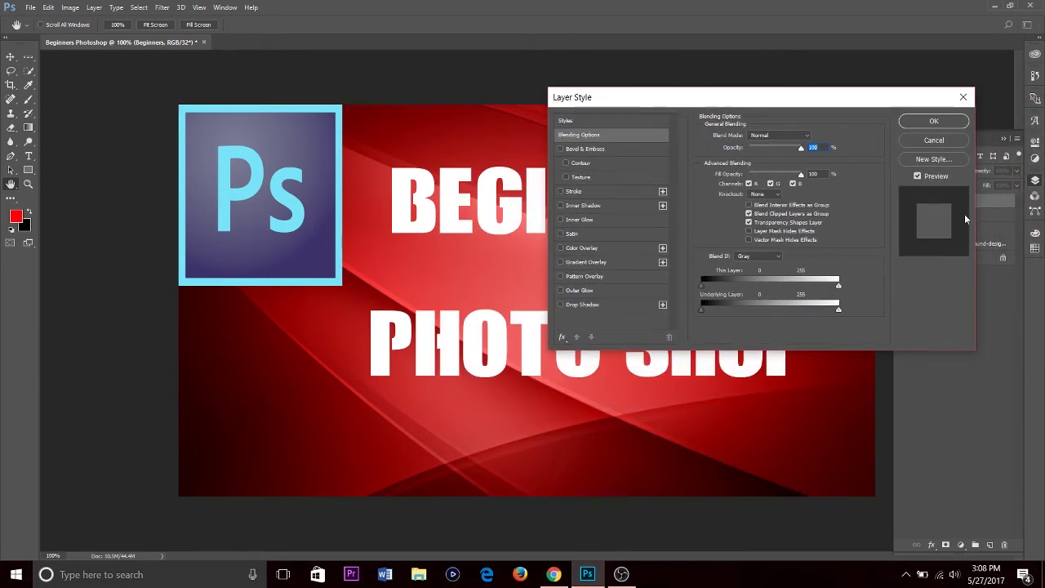
left_click(934, 140)
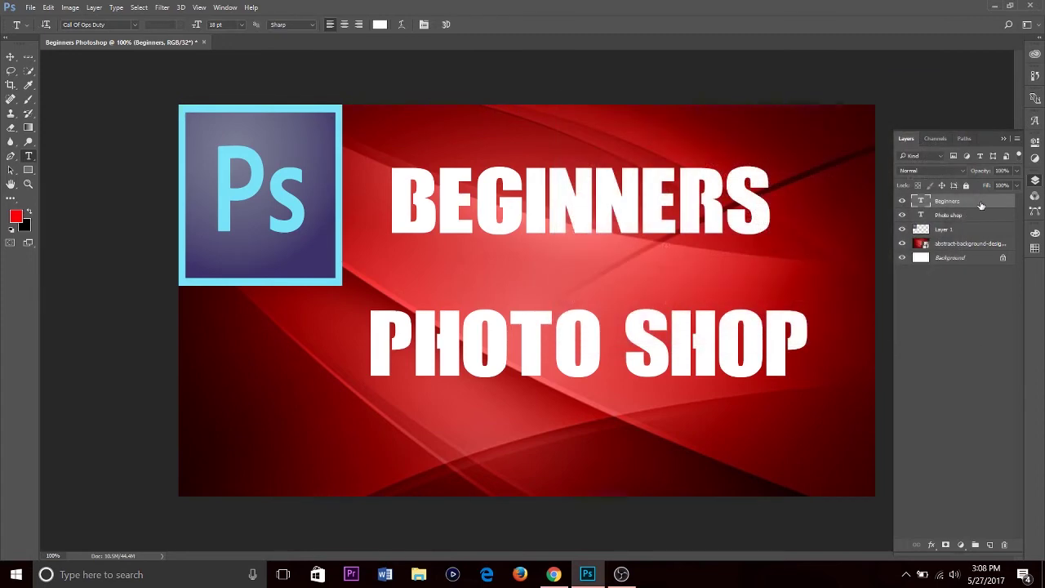
double_click(980, 203)
left_click(936, 141)
Add a black stroke to the "Beginners" layer through its blending options and set the stroke size to 8 px.
right_click(989, 203)
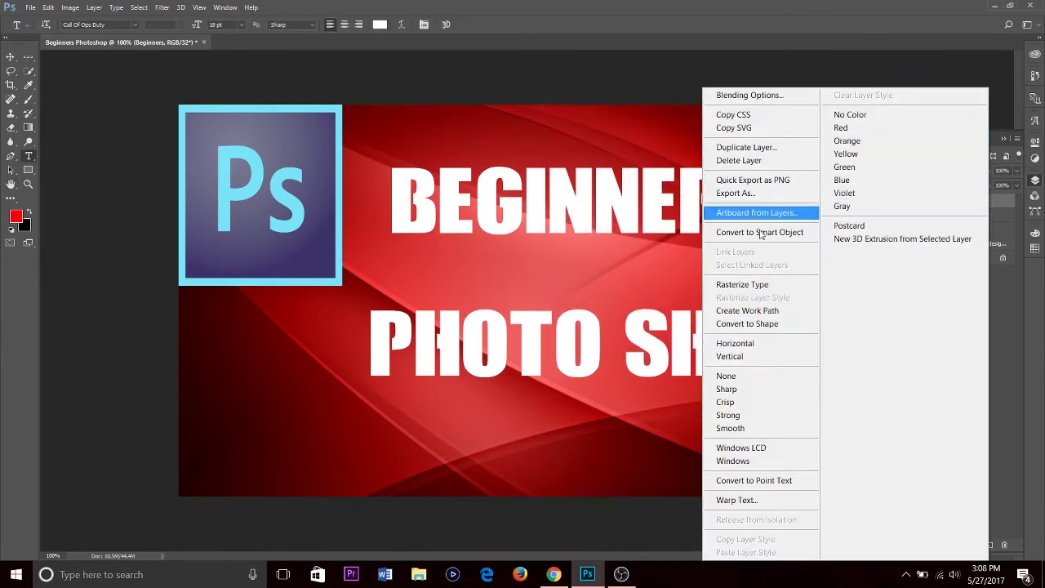
left_click(748, 94)
left_click(560, 191)
left_click(595, 191)
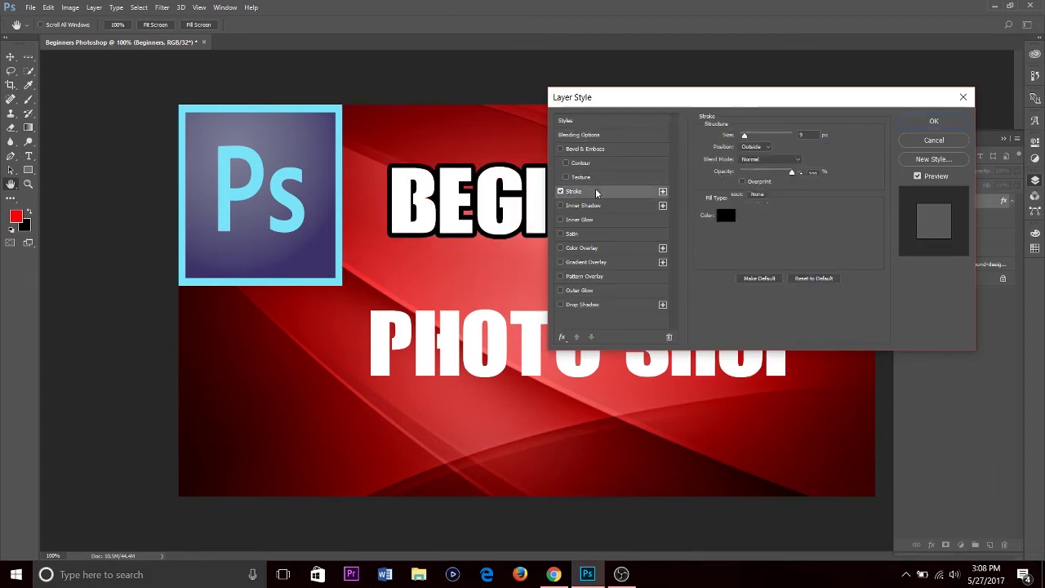
mouse_move(641, 97)
left_mouse_down()
mouse_move(708, 150)
mouse_move(606, 316)
mouse_move(453, 278)
left_mouse_up()
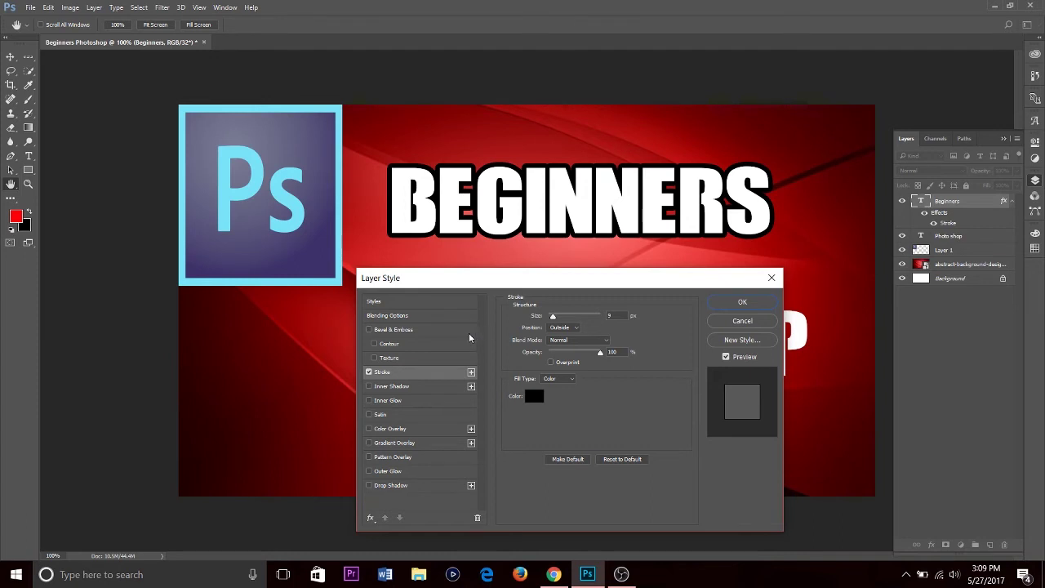
mouse_move(553, 316)
left_mouse_down()
mouse_move(598, 328)
mouse_move(553, 318)
left_mouse_up()
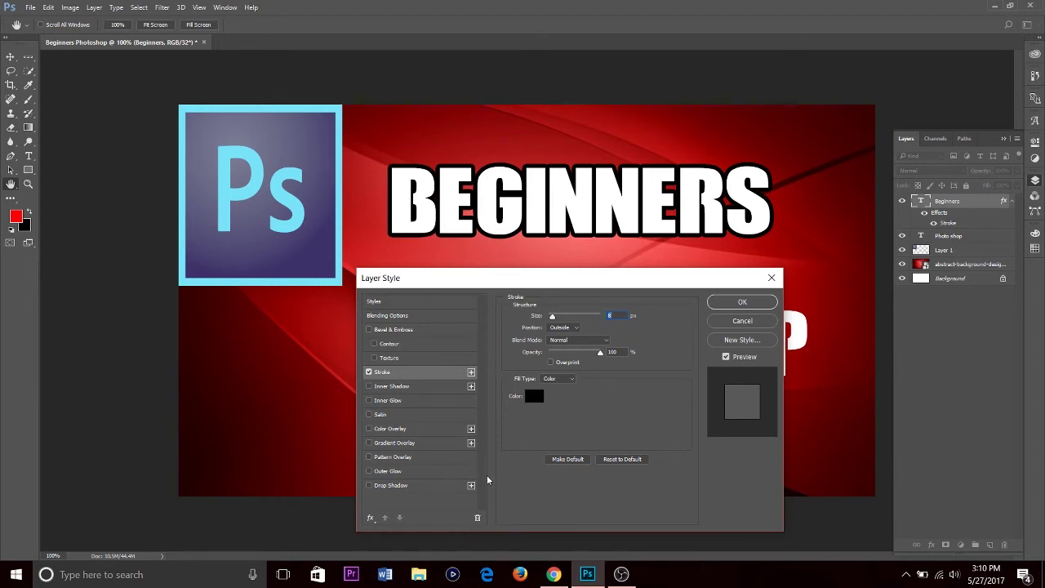
Try the Center and Inside positions for the "Beginners" stroke and set the position back to Outside.
left_click(563, 328)
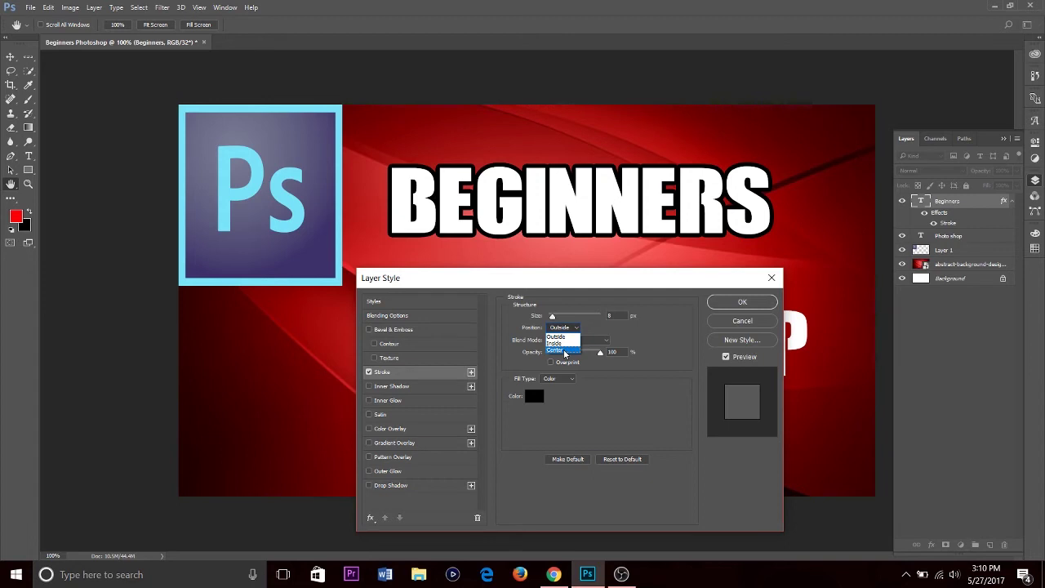
left_click(565, 351)
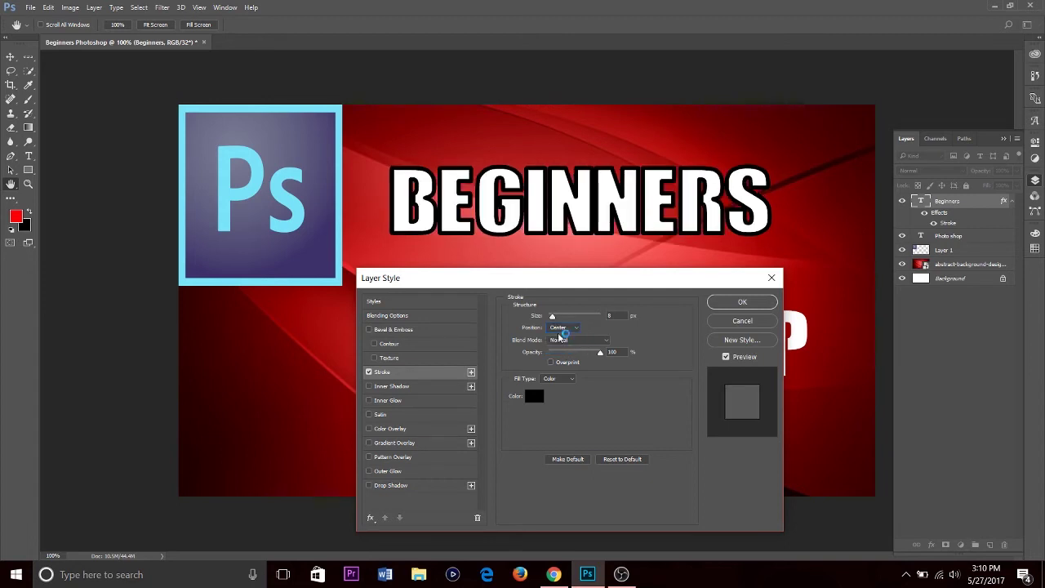
left_click(565, 327)
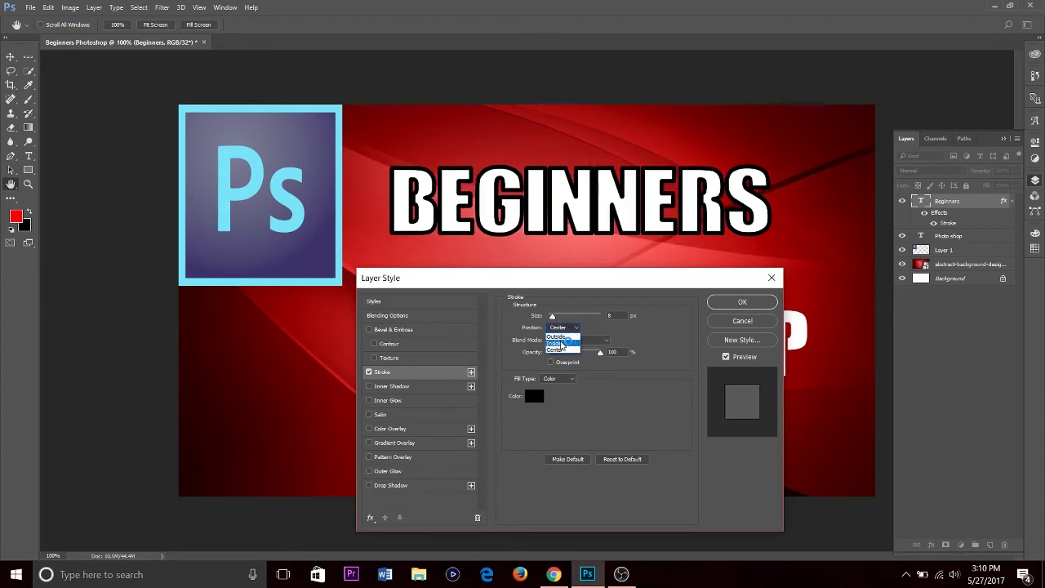
left_click(561, 344)
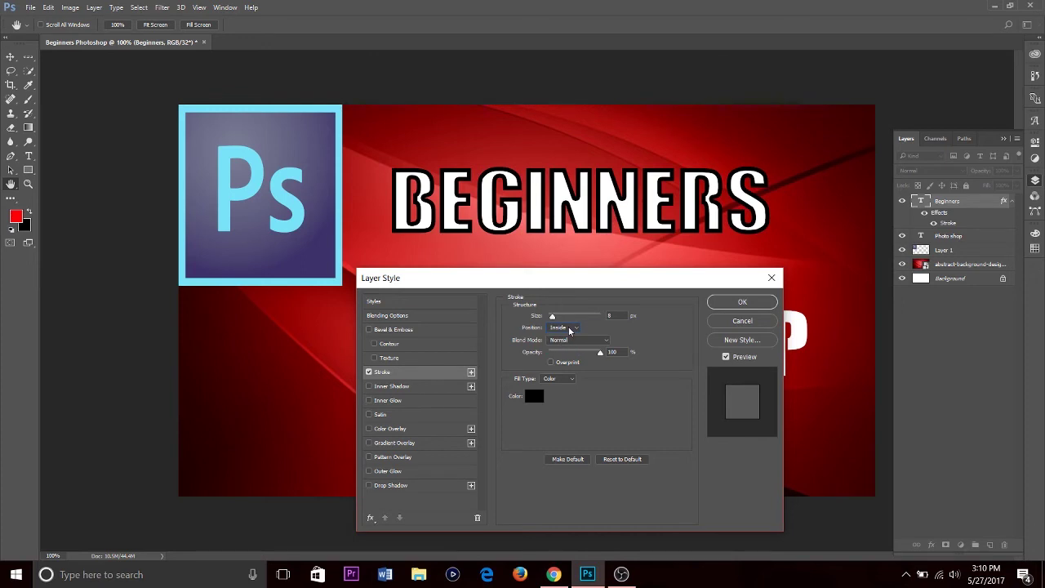
left_click(569, 329)
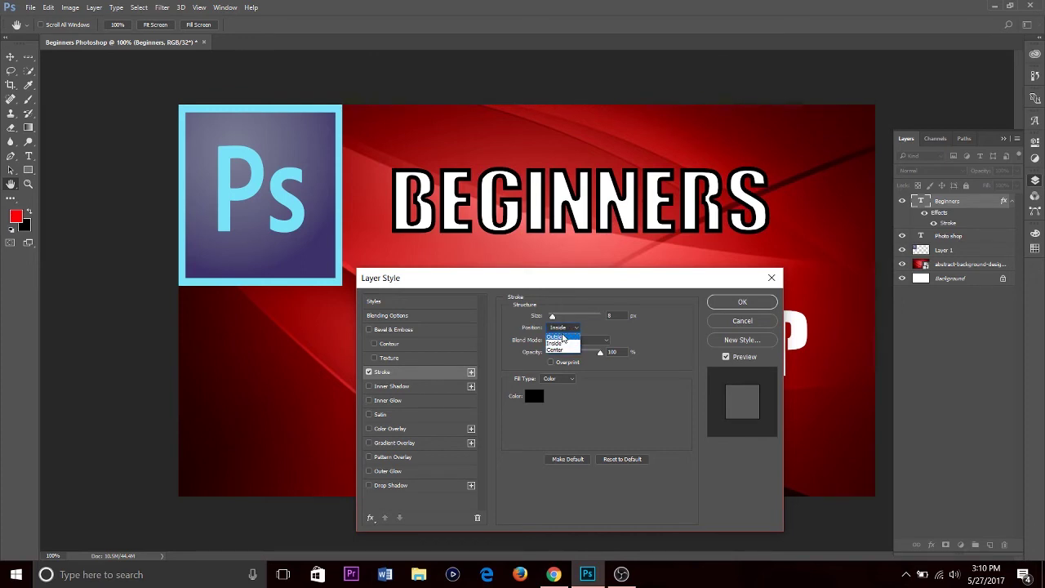
left_click(560, 337)
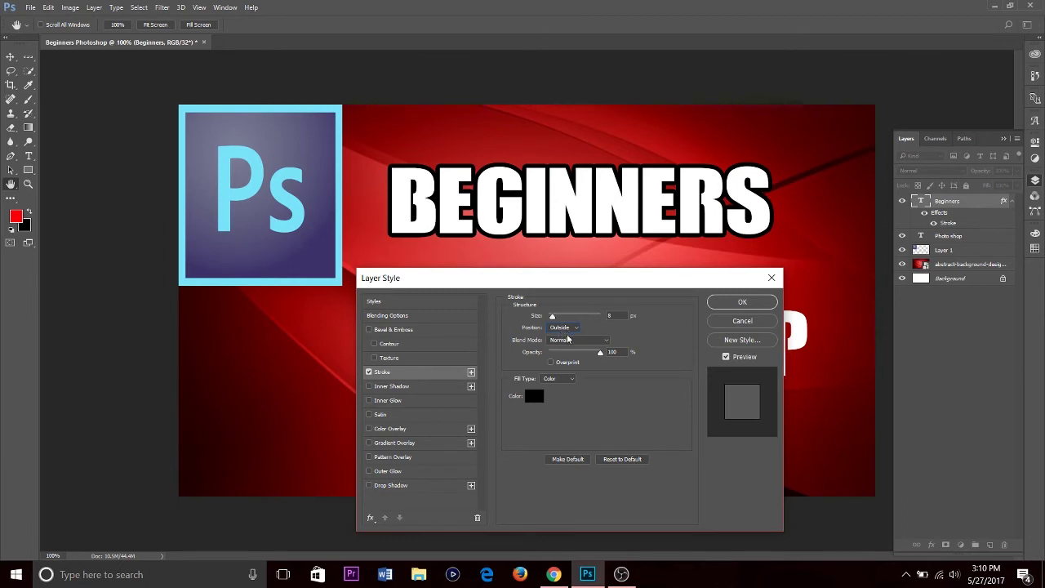
Set the blend mode of the "Beginners" stroke to Dissolve.
left_click(565, 342)
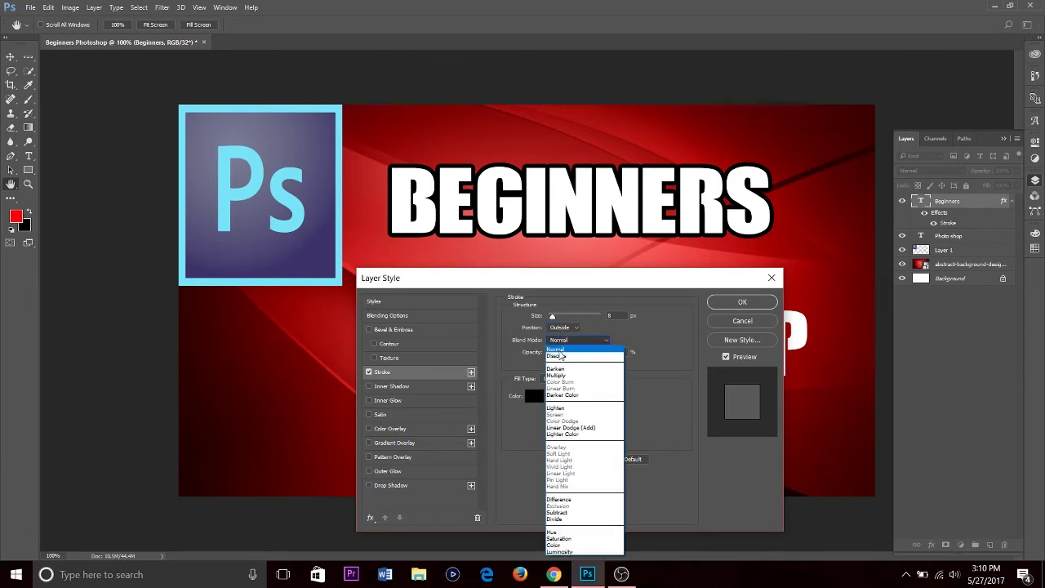
left_click(561, 356)
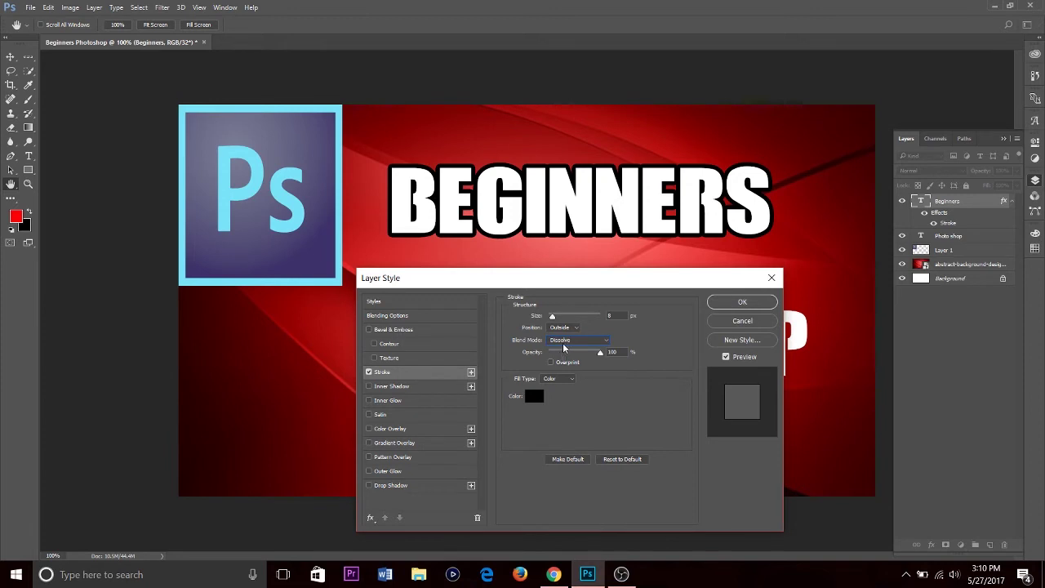
Try the Darken and Lighten blend modes on the "Beginners" stroke.
left_click(563, 343)
left_click(563, 368)
left_click(563, 343)
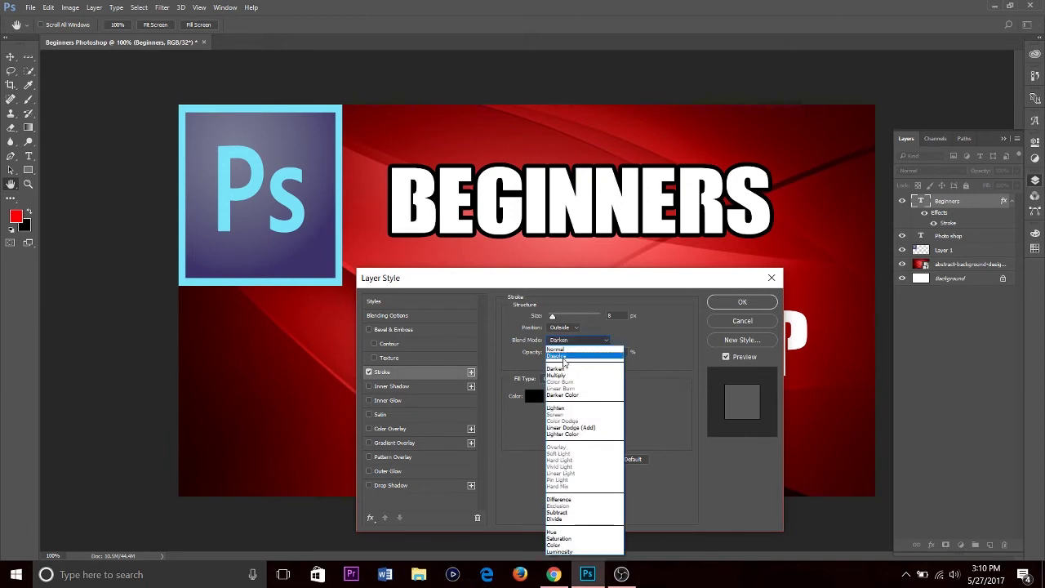
left_click(563, 370)
left_click(566, 342)
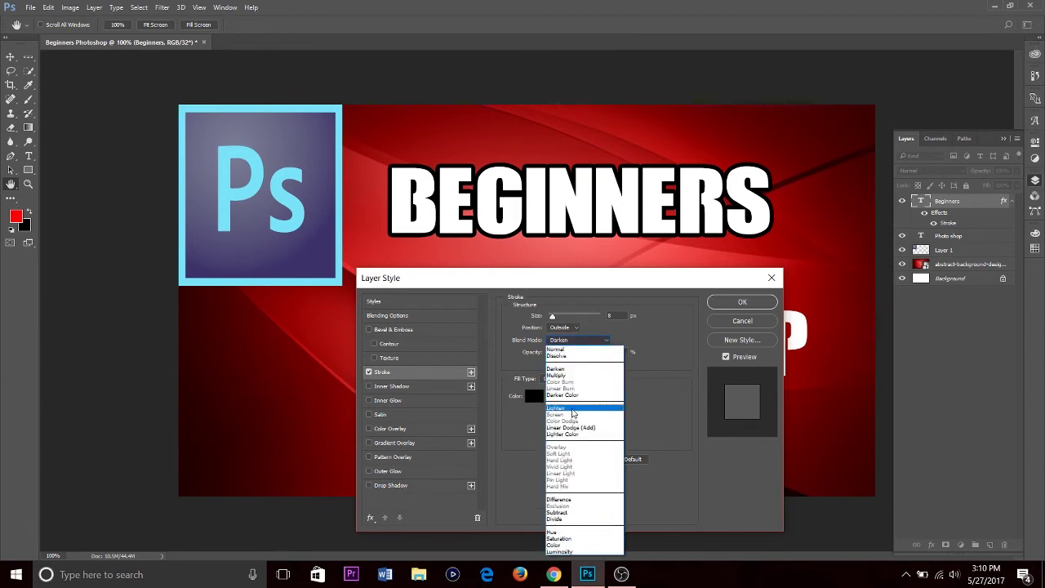
left_click(573, 408)
Try the Lighter Color, Difference and Subtract blend modes on the "Beginners" stroke and set the mode to Normal.
left_click(581, 342)
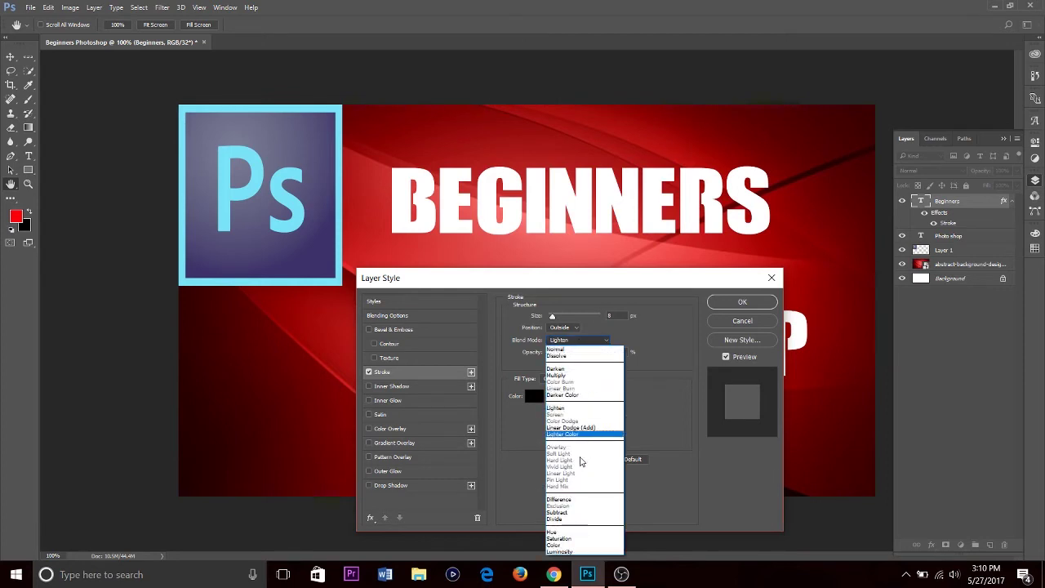
left_click(576, 438)
left_click(580, 341)
left_click(562, 502)
left_click(576, 341)
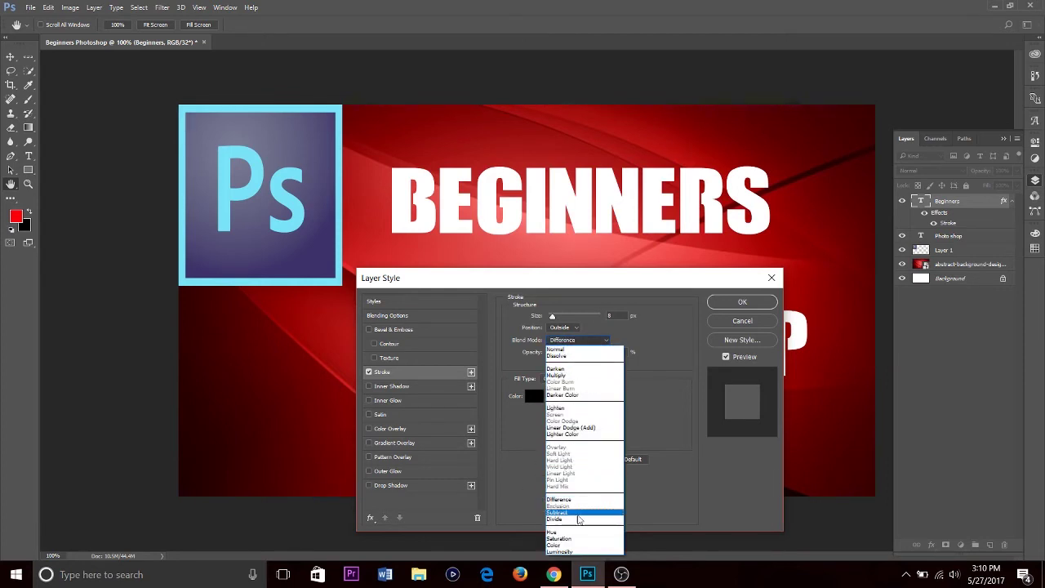
left_click(577, 513)
left_click(579, 343)
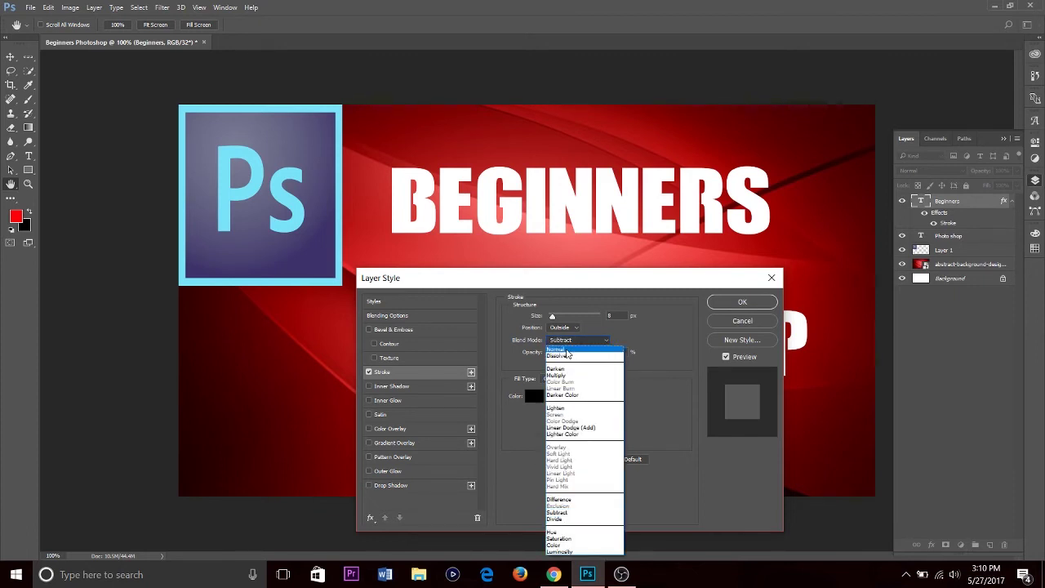
left_click(565, 350)
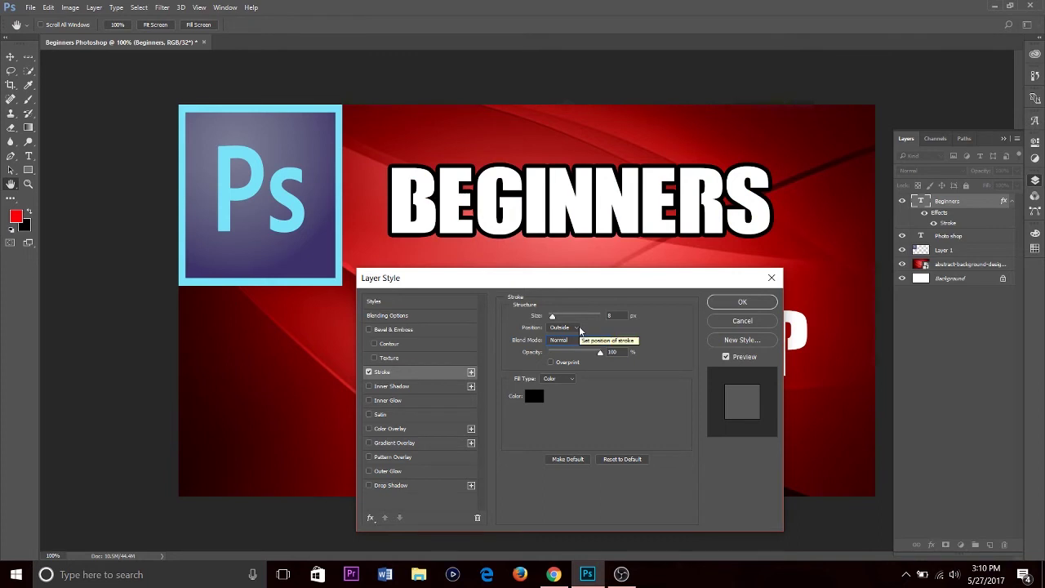
Try the Gradient and Pattern fill types for the "Beginners" stroke and set the fill type back to Color.
left_click(555, 380)
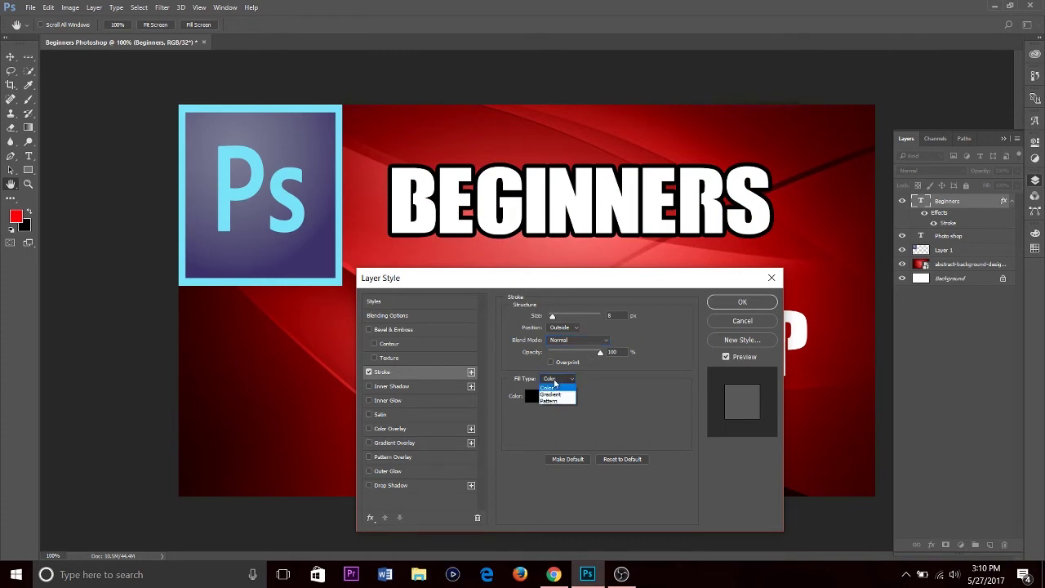
left_click(551, 394)
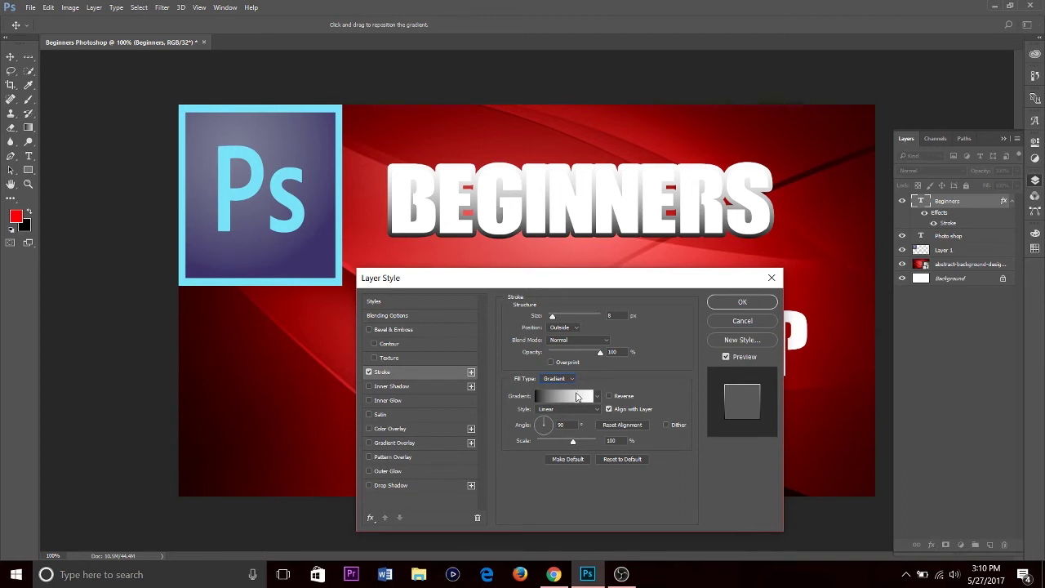
left_click(570, 380)
left_click(564, 403)
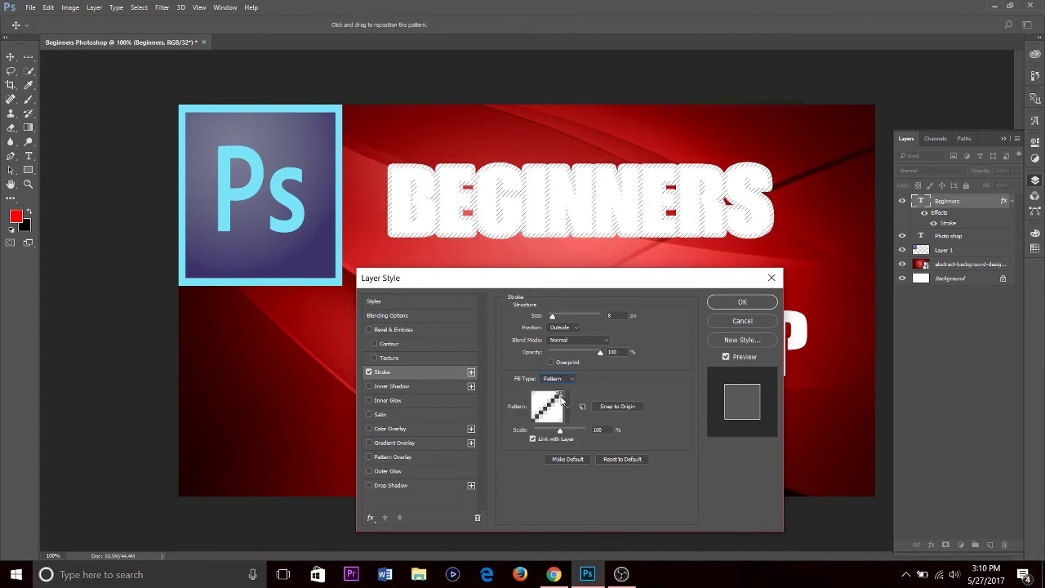
left_click(555, 382)
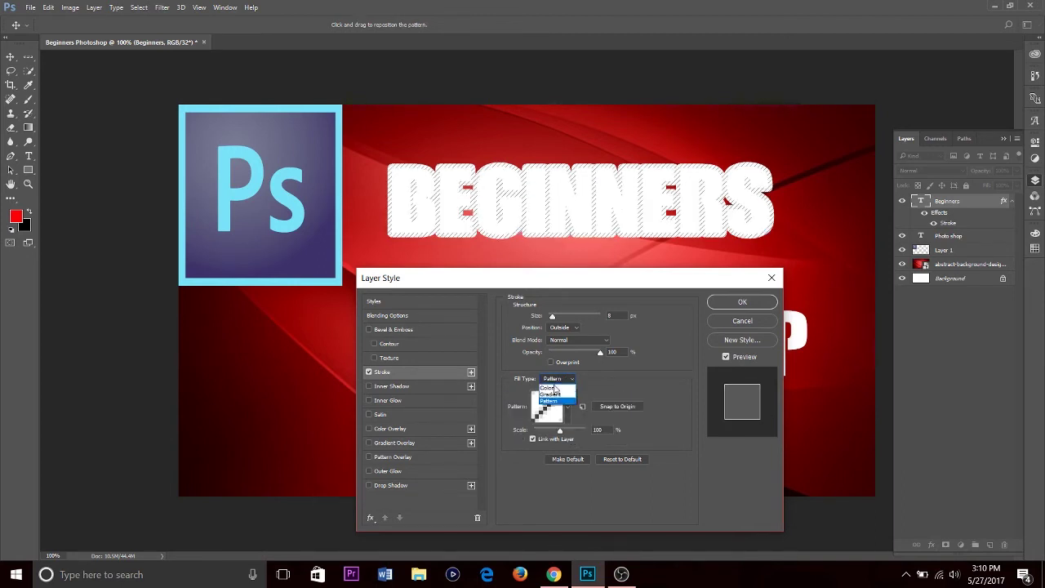
left_click(559, 388)
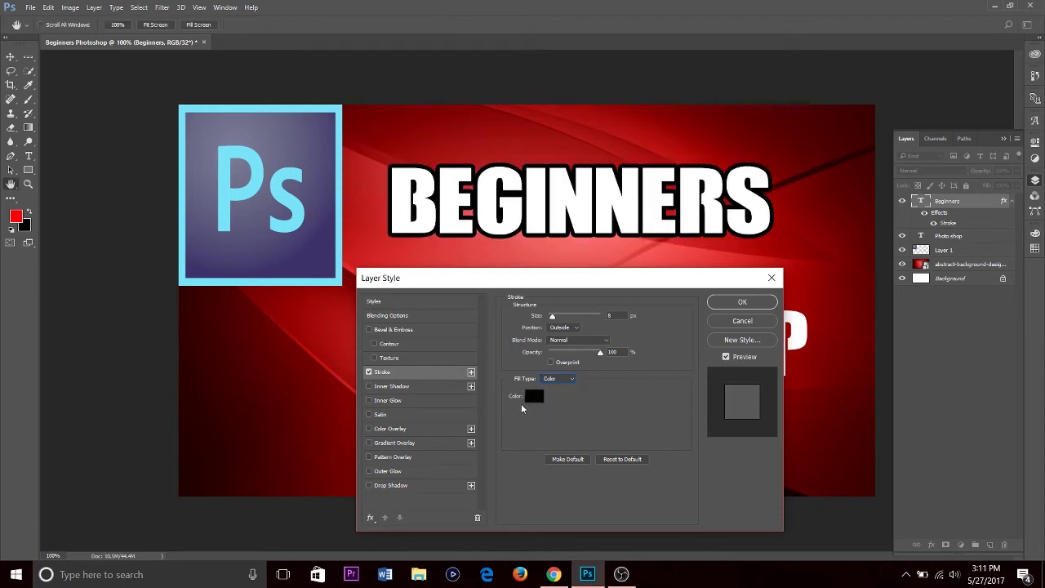
Try red and magenta as the "Beginners" stroke color and return it to black.
left_click(529, 397)
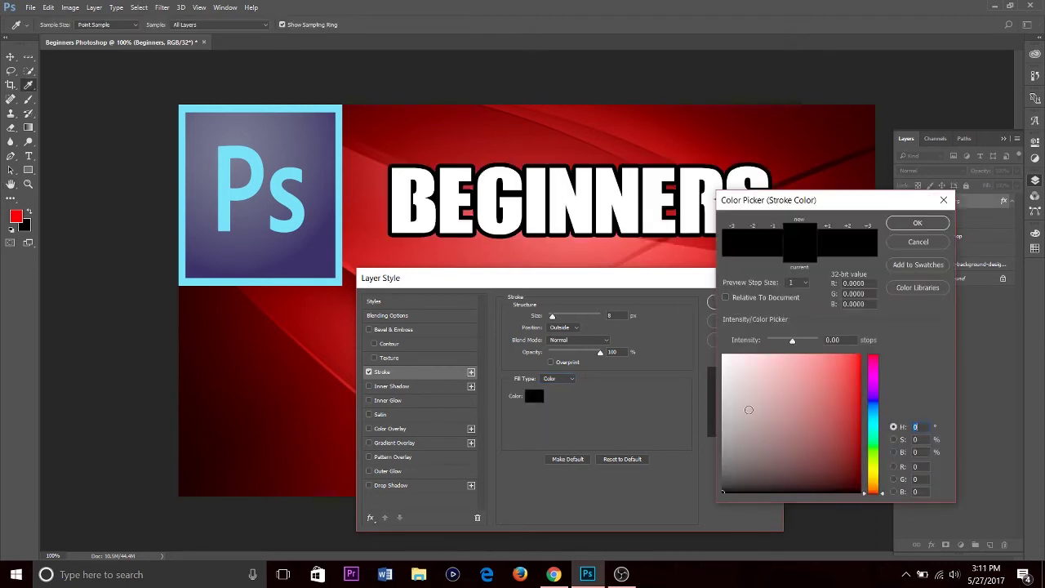
left_click_drag(813, 389, 966, 383)
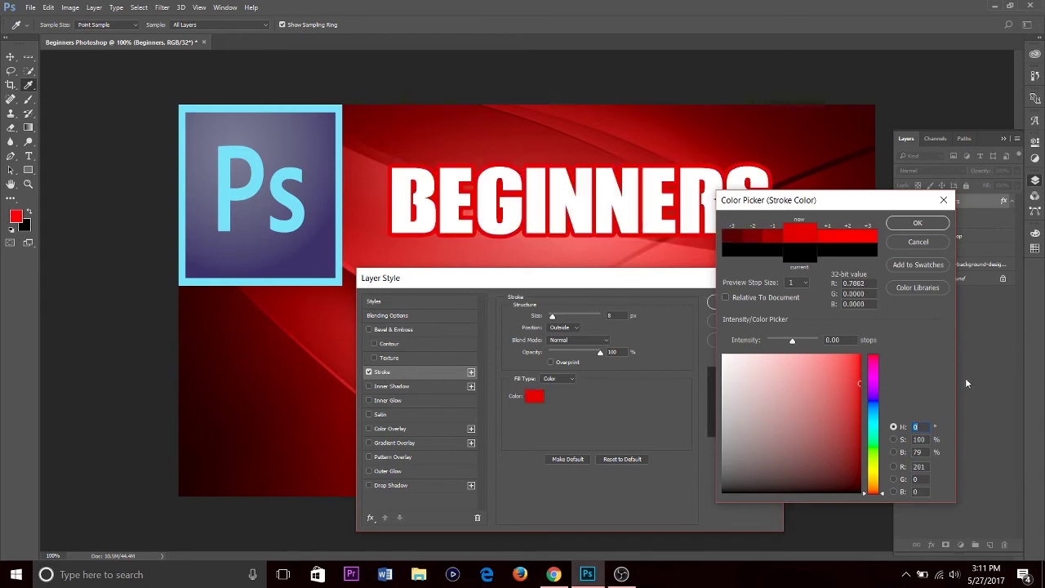
mouse_move(852, 365)
left_mouse_down()
mouse_move(805, 375)
mouse_move(897, 364)
mouse_move(875, 374)
left_mouse_up()
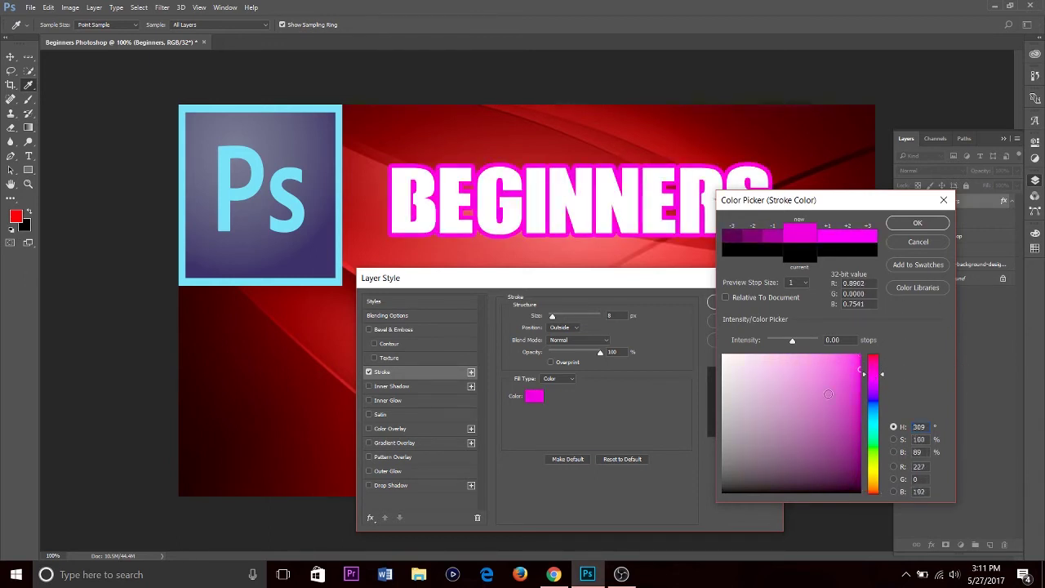
mouse_move(820, 424)
left_mouse_down()
mouse_move(820, 507)
mouse_move(853, 408)
mouse_move(881, 447)
mouse_move(872, 516)
mouse_move(870, 498)
left_mouse_up()
left_click(874, 403)
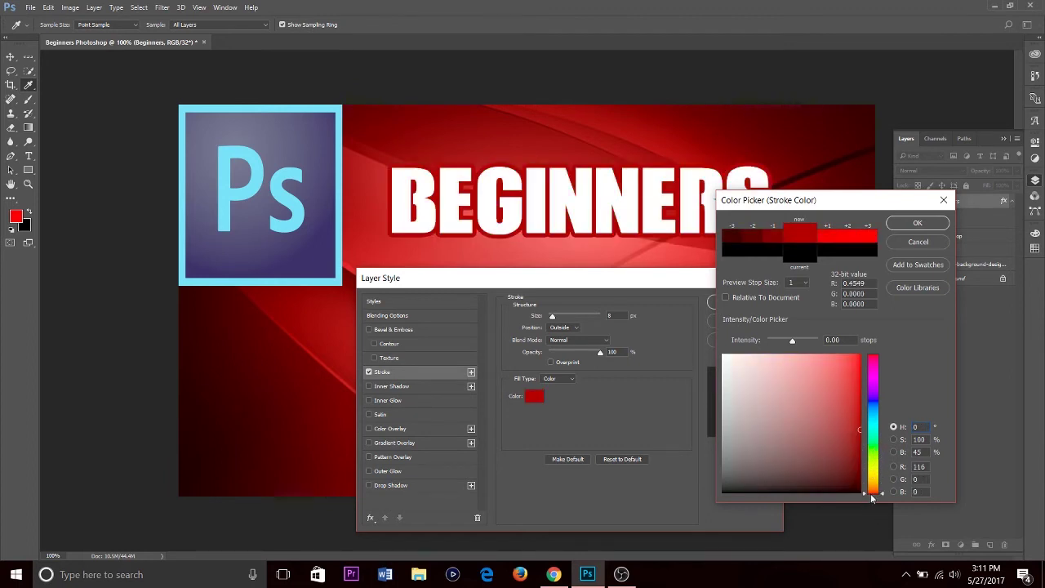
mouse_move(806, 466)
left_mouse_down()
mouse_move(801, 459)
mouse_move(833, 518)
left_mouse_up()
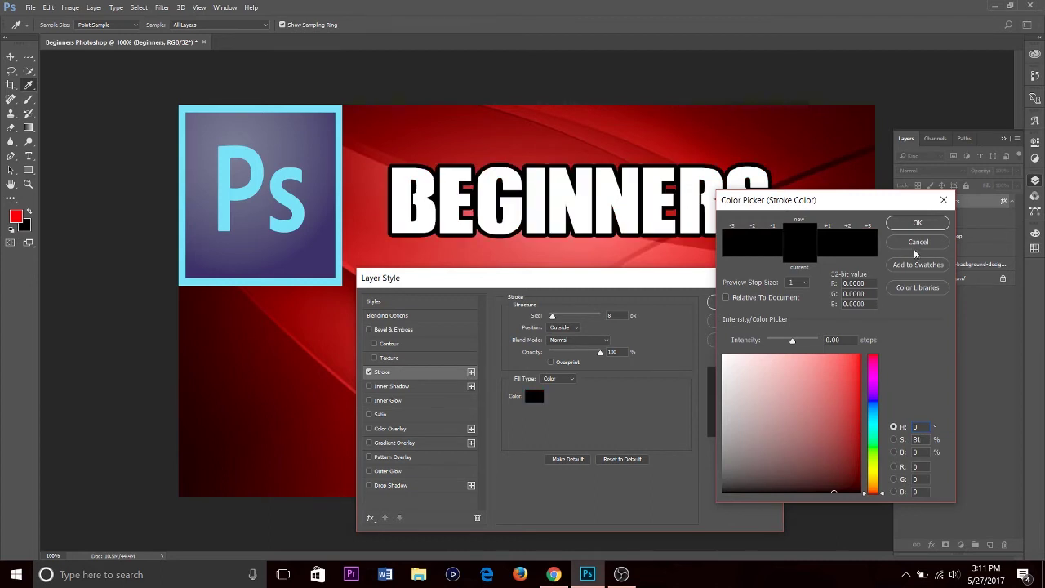
left_click(912, 227)
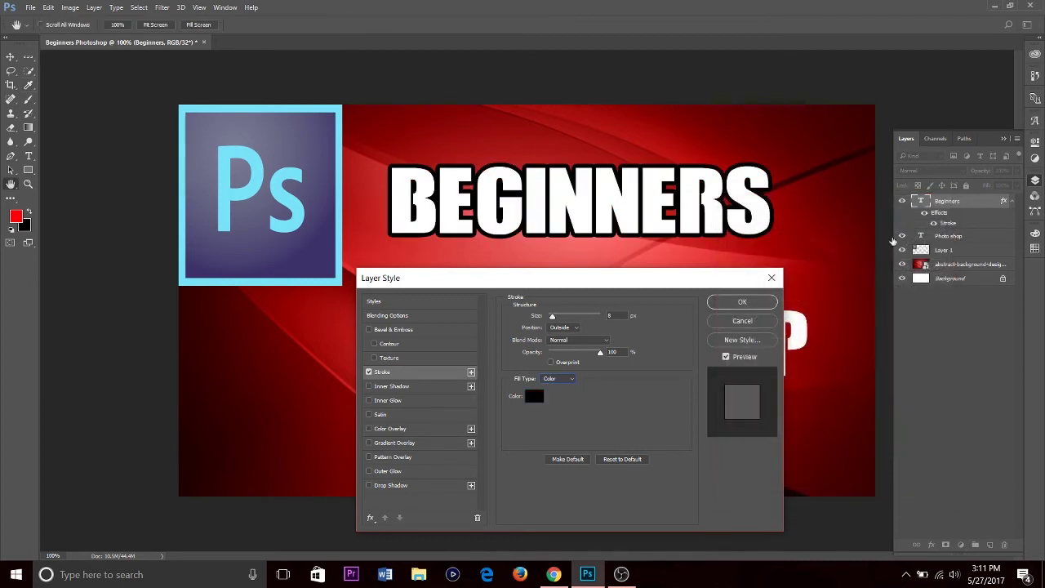
Add an inner shadow to the "Beginners" layer and set its opacity to 100%.
left_click(401, 387)
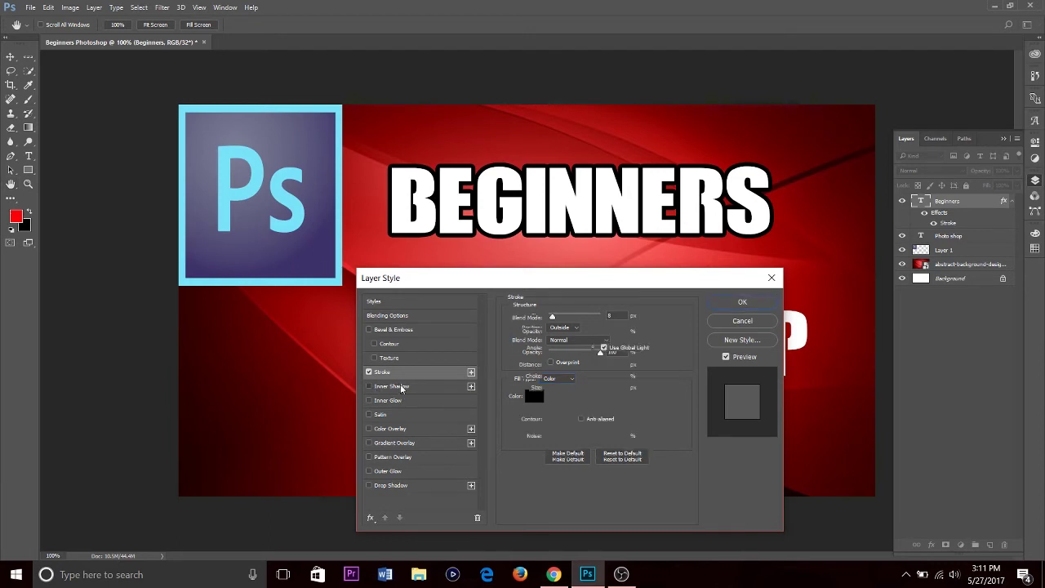
left_click(582, 317)
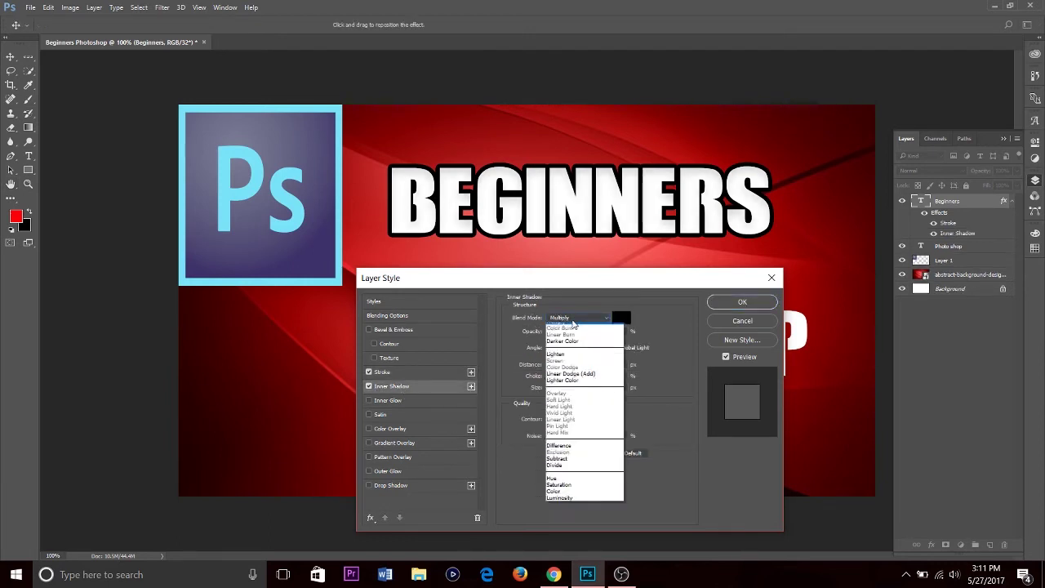
left_click(566, 320)
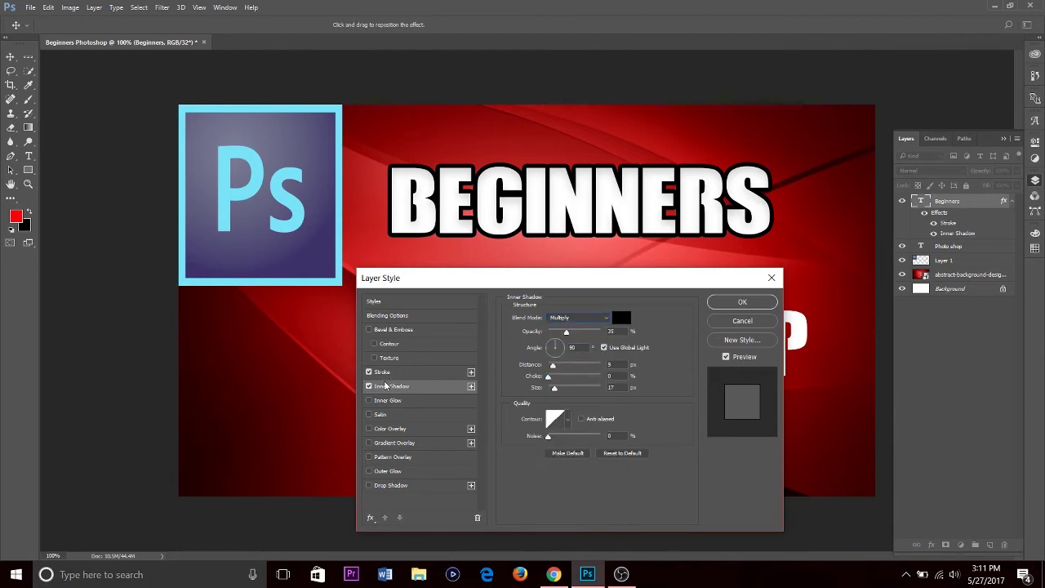
left_click_drag(567, 332, 613, 341)
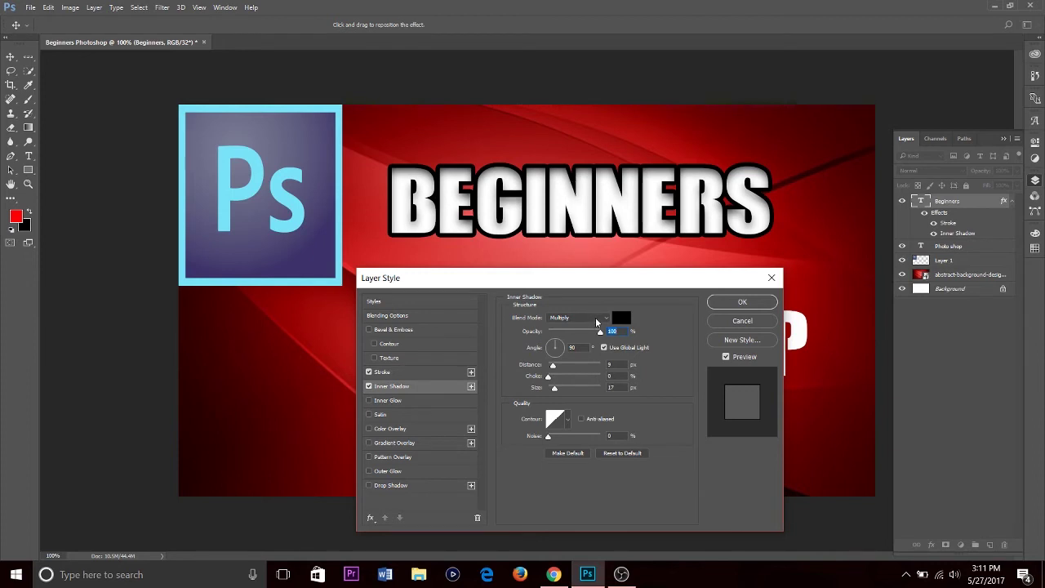
Set the inner shadow's blend mode to Normal and reduce its distance and size to 0 px.
left_click(596, 321)
left_click(583, 329)
left_click(582, 315)
left_click(579, 325)
left_click_drag(565, 354, 539, 391)
Try a pure red inner shadow at 250 px size and return the size to 0 px.
left_click(621, 318)
left_click_drag(849, 363, 892, 352)
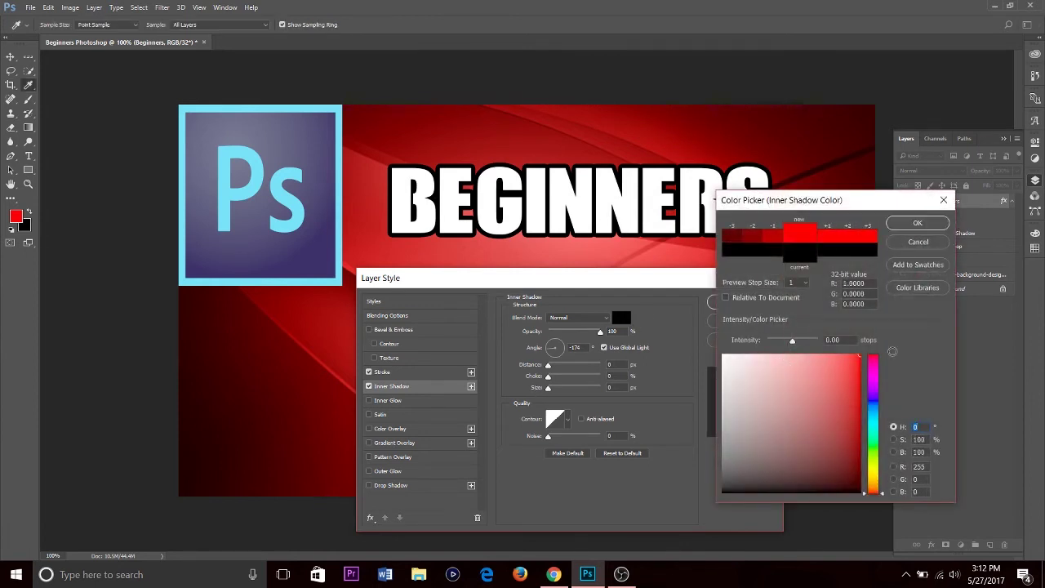
left_click(939, 224)
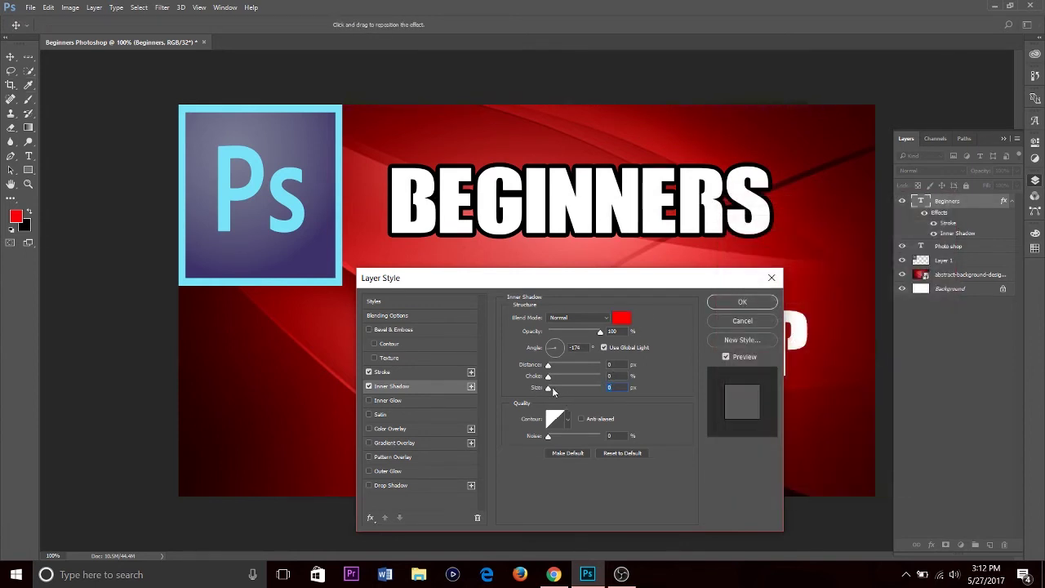
left_click_drag(548, 387, 640, 393)
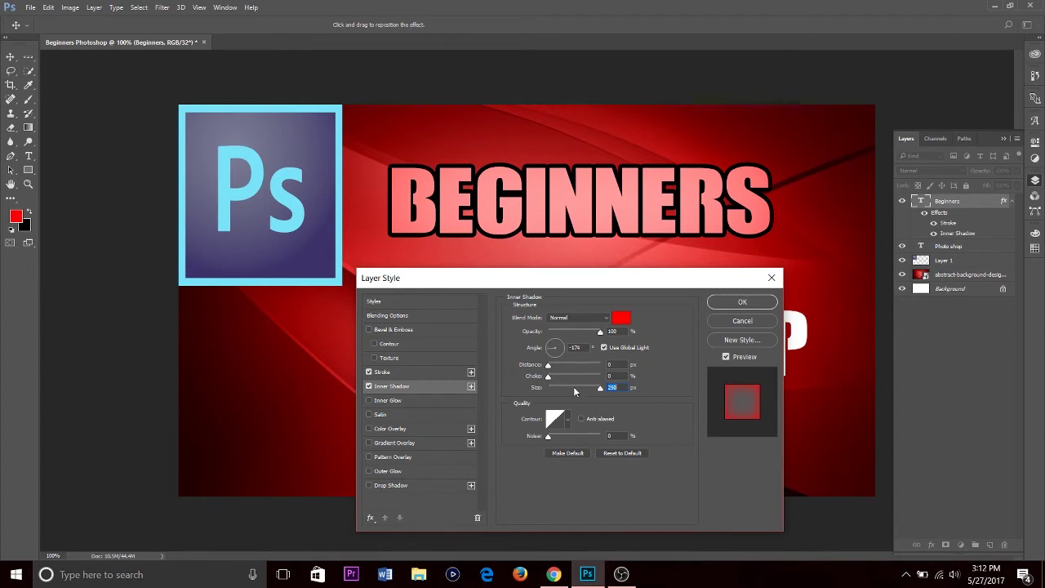
left_click_drag(574, 386, 551, 388)
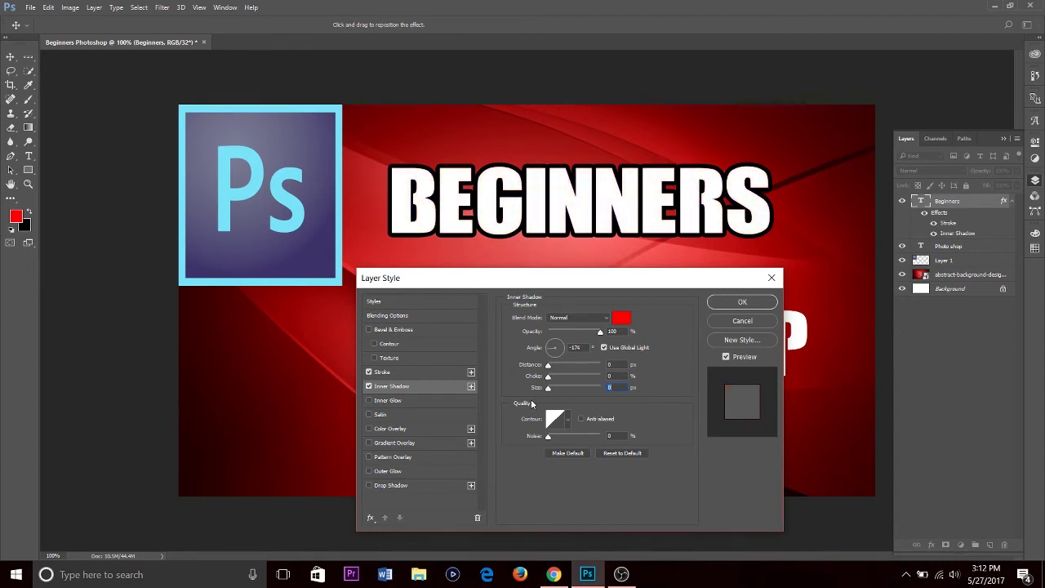
Change the inner shadow color to magenta and set its size to 250 px.
left_click(622, 318)
left_click_drag(870, 389, 874, 370)
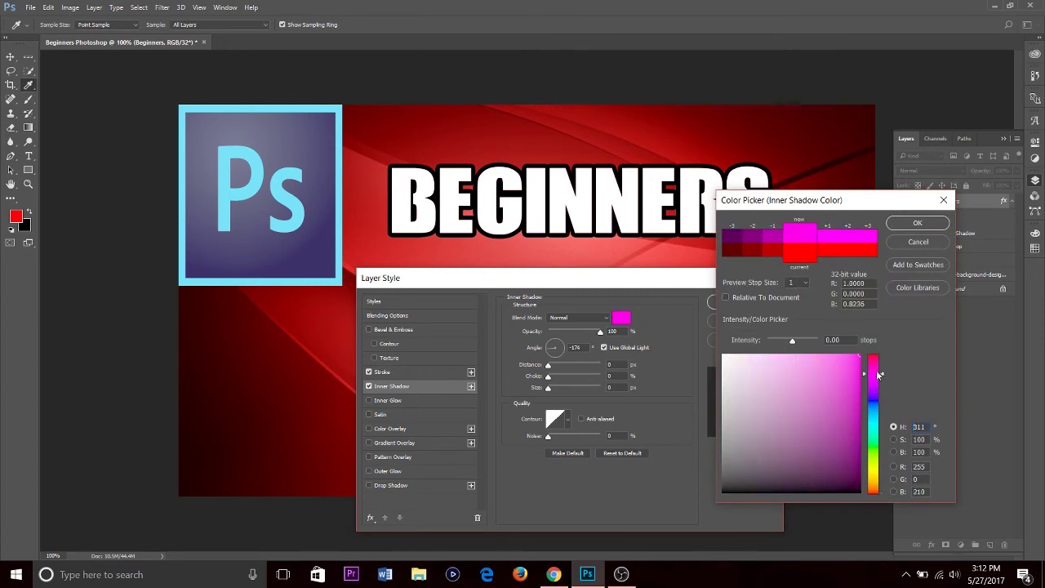
left_click(916, 224)
left_click_drag(551, 392, 626, 389)
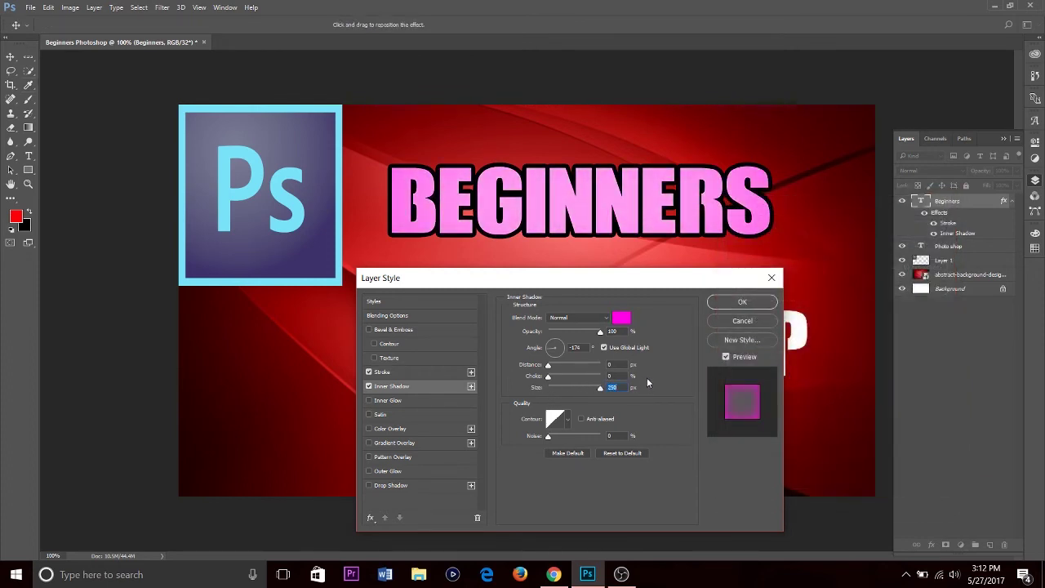
Set the inner shadow color to the light blue sampled from the Photoshop logo's border.
left_click(621, 319)
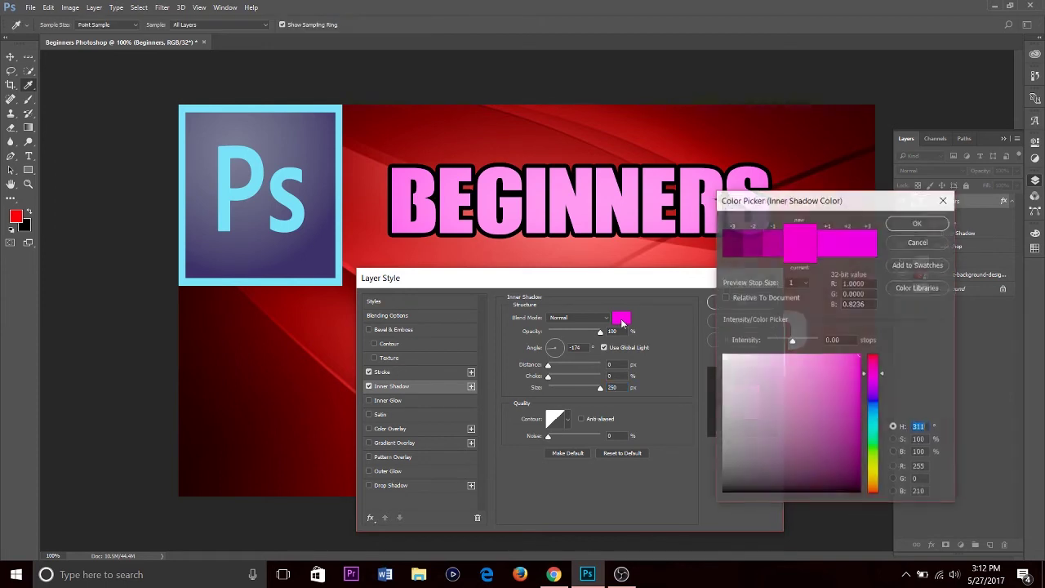
left_click(339, 106)
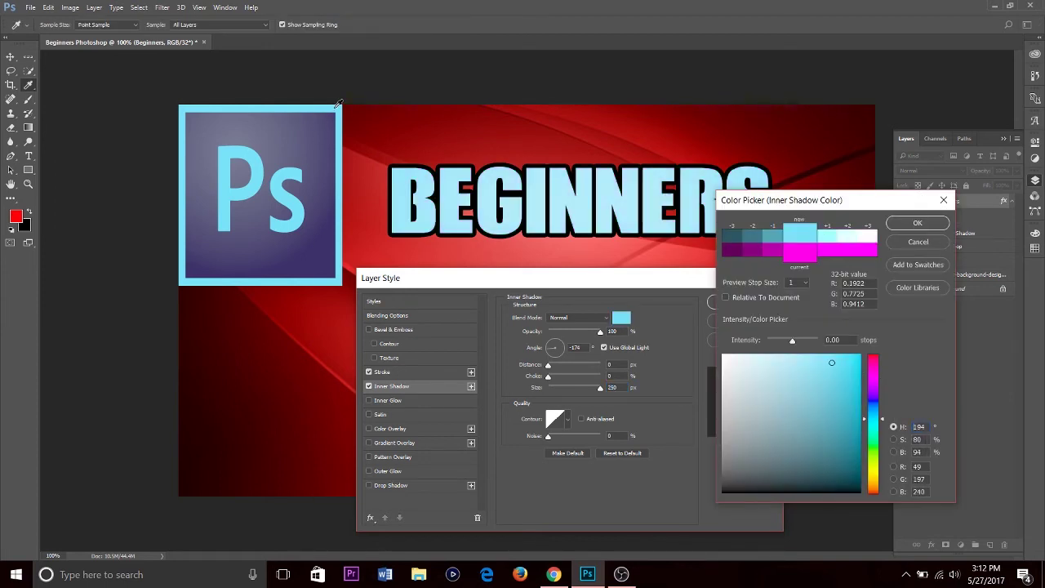
left_click(918, 223)
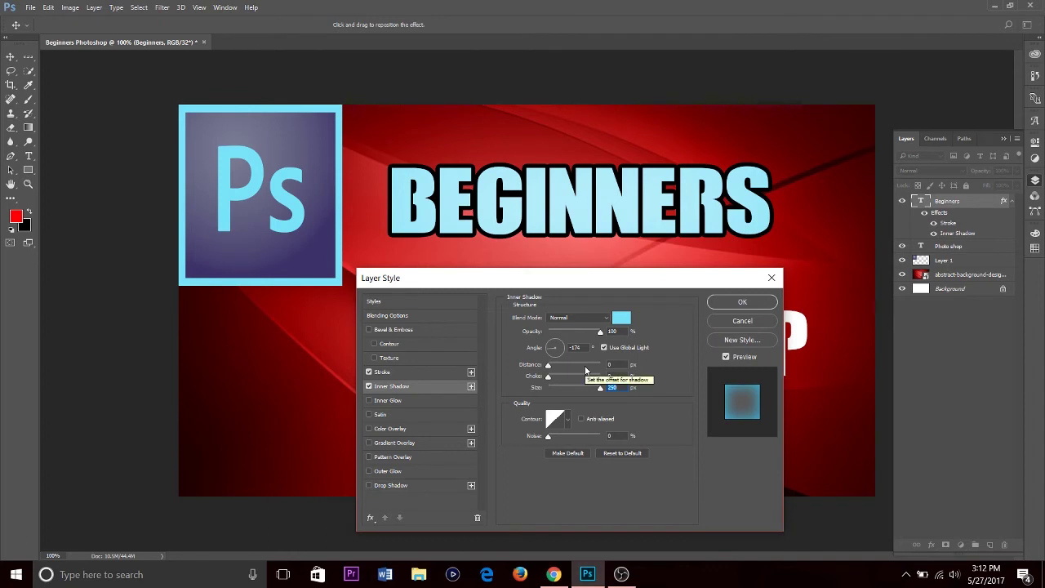
Try inner shadow colors sampled from the logo's purple fill, the red background and white, and return to the logo's light blue.
left_click(623, 319)
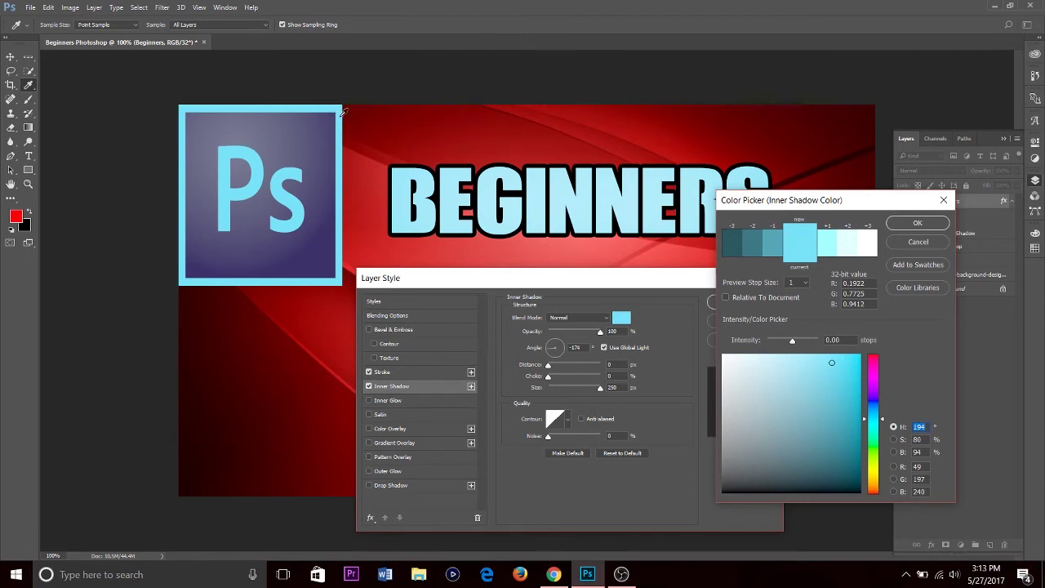
left_click_drag(325, 211, 324, 237)
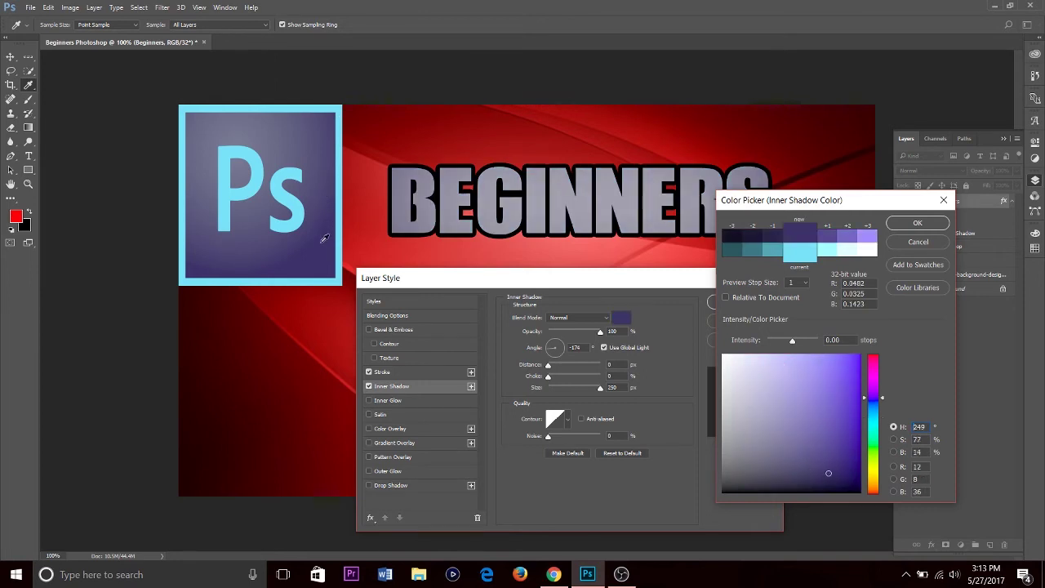
left_click_drag(255, 218, 242, 168)
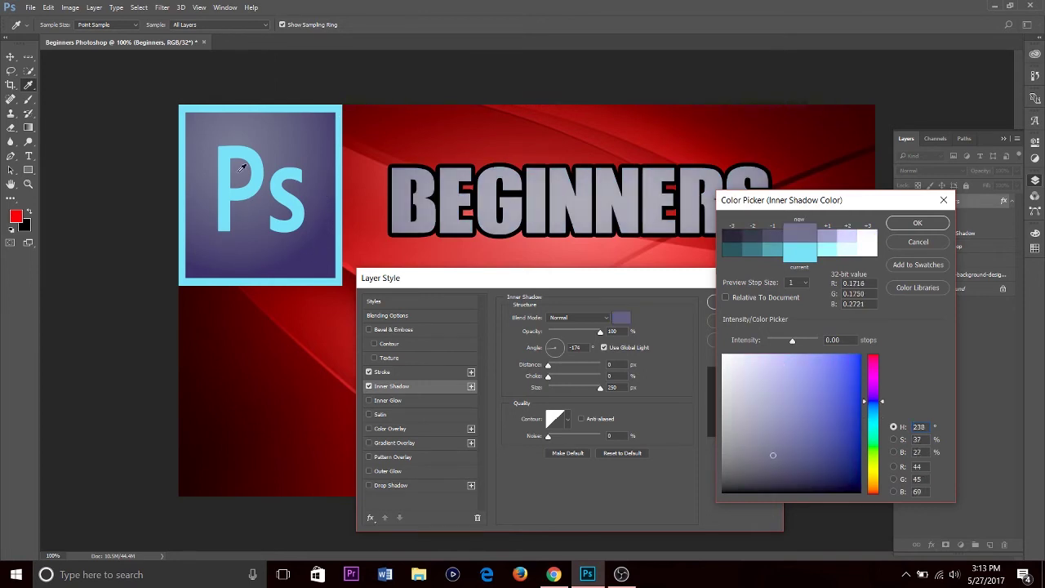
left_click(187, 107)
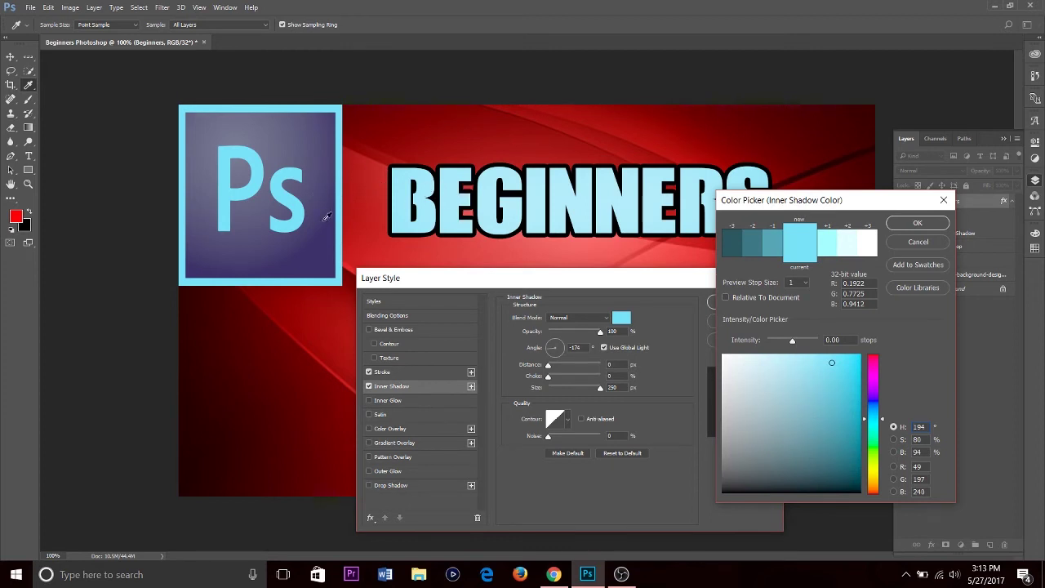
left_click(334, 175)
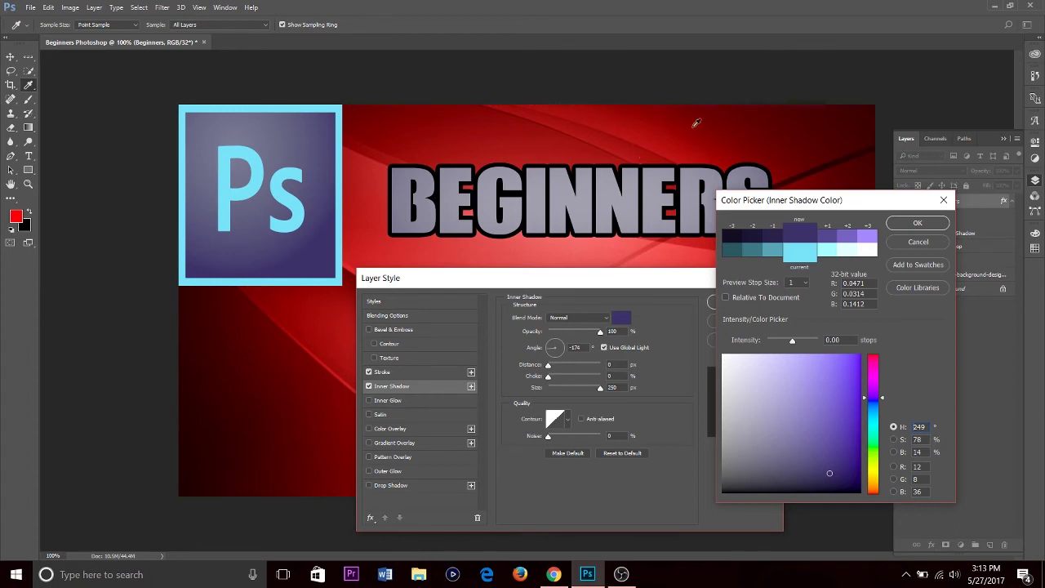
left_click(658, 110)
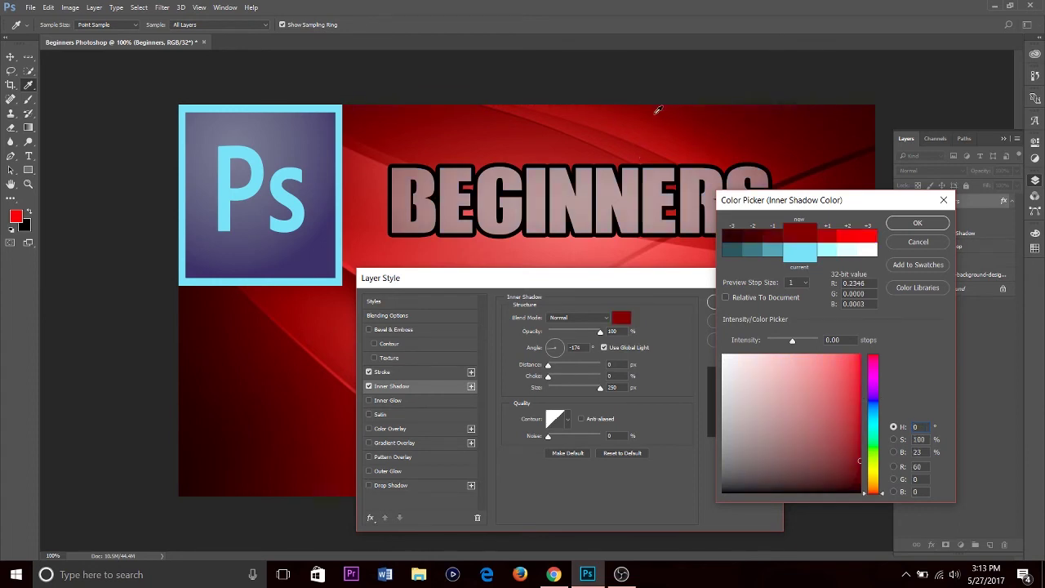
left_click(561, 198)
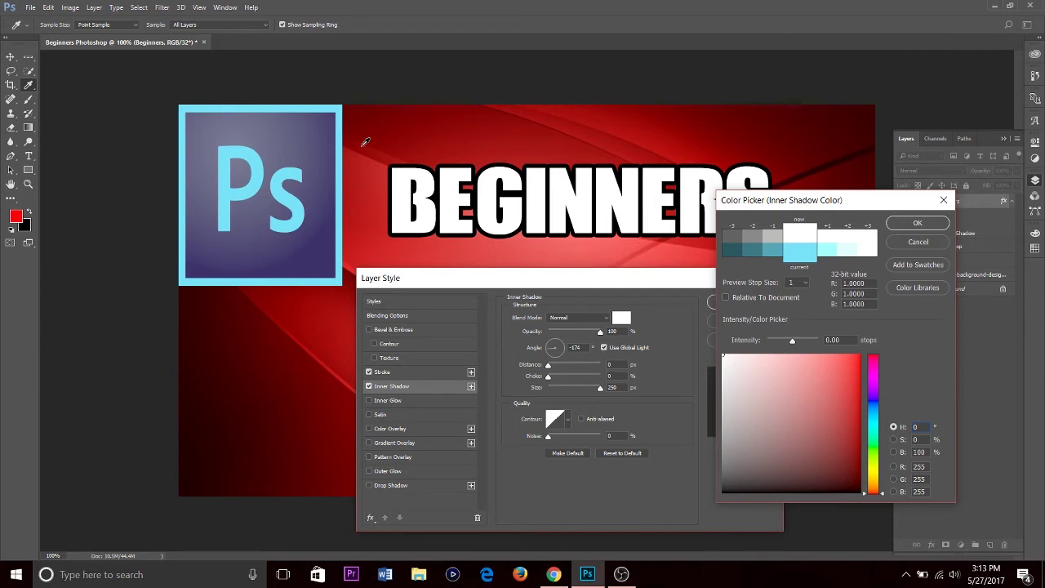
left_click(292, 193)
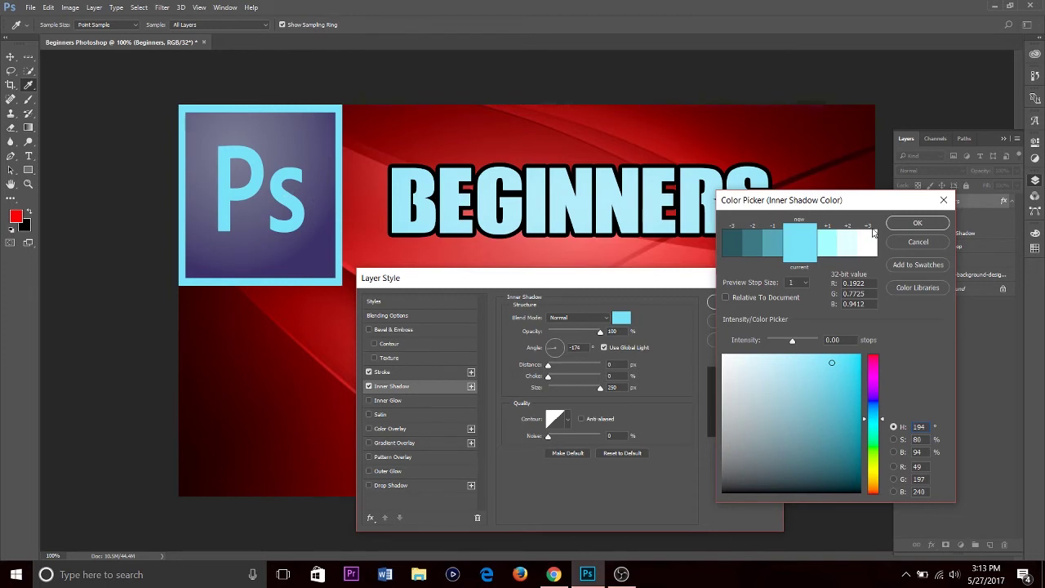
left_click(328, 256)
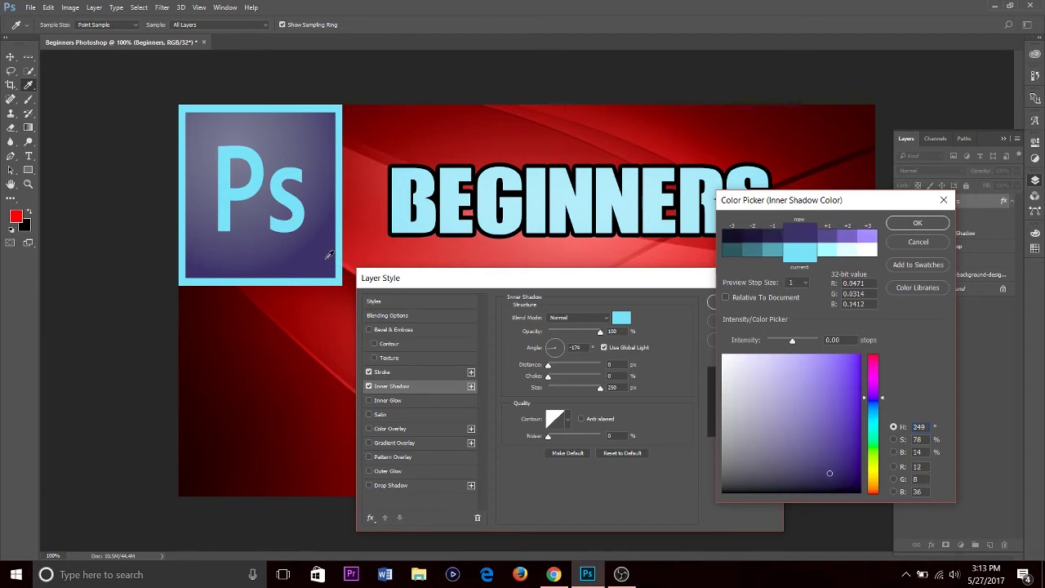
left_click(340, 258)
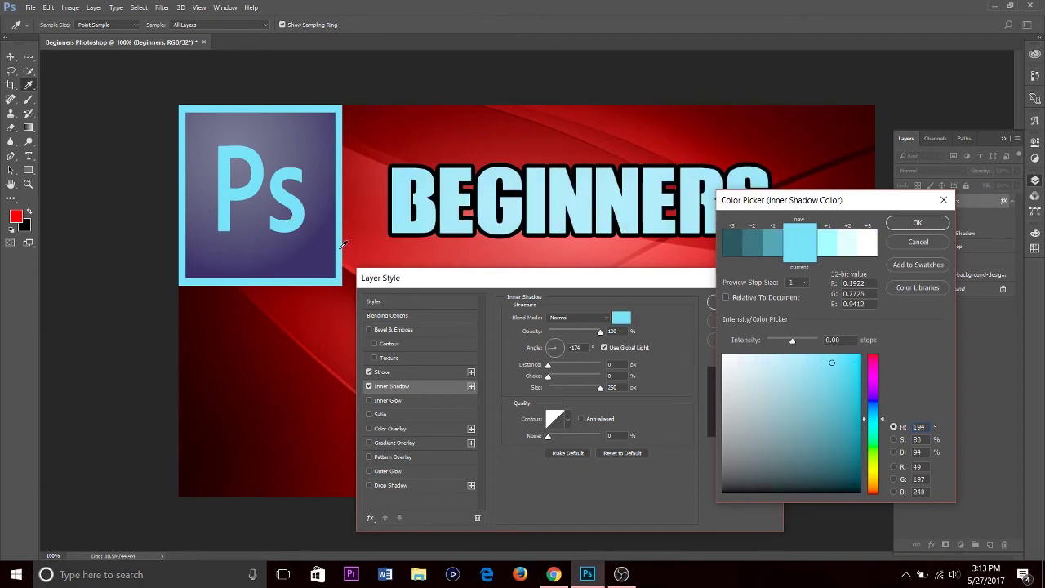
left_click(903, 225)
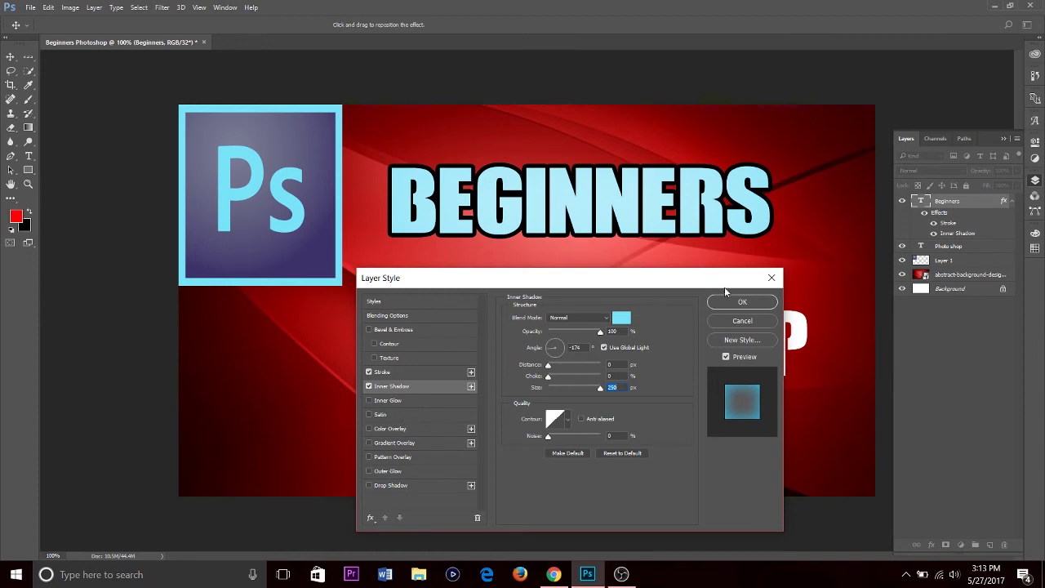
Add a black drop shadow to the Beginners text with angle 97°, distance 23 px, spread 24% and size 188 px.
left_click(397, 488)
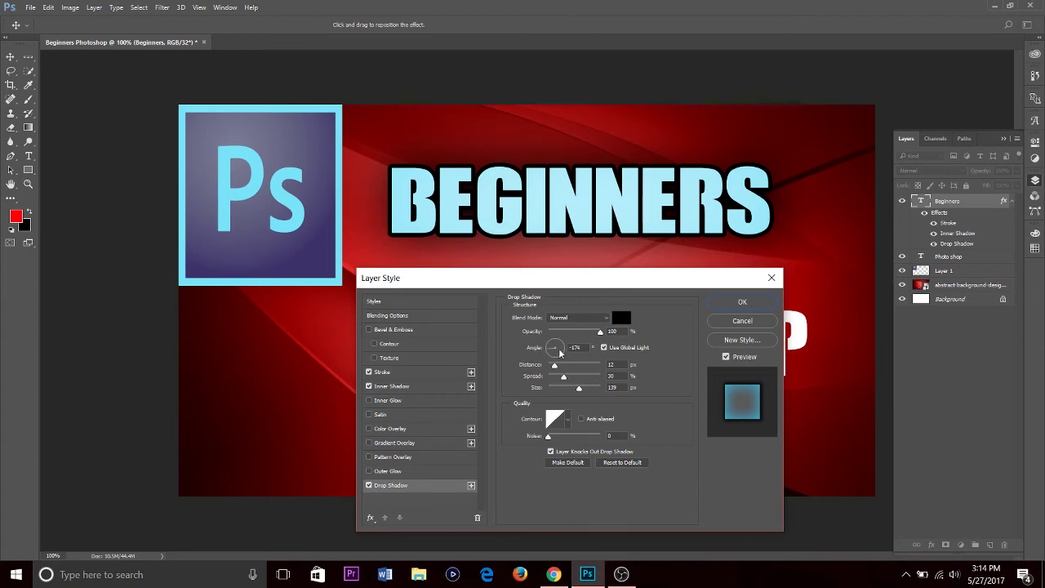
left_click_drag(559, 353, 555, 332)
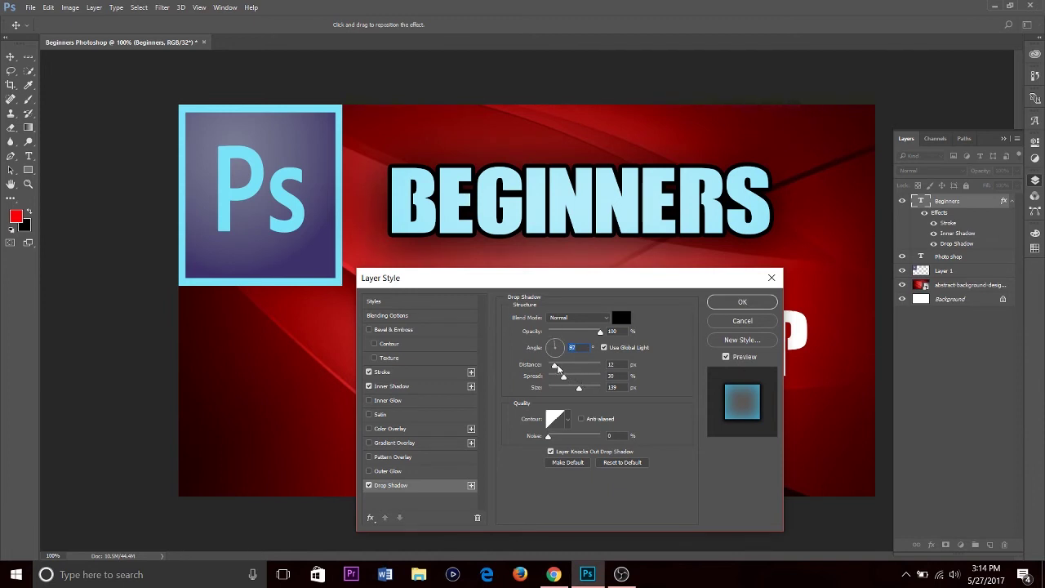
left_click_drag(558, 369, 587, 389)
type("30000")
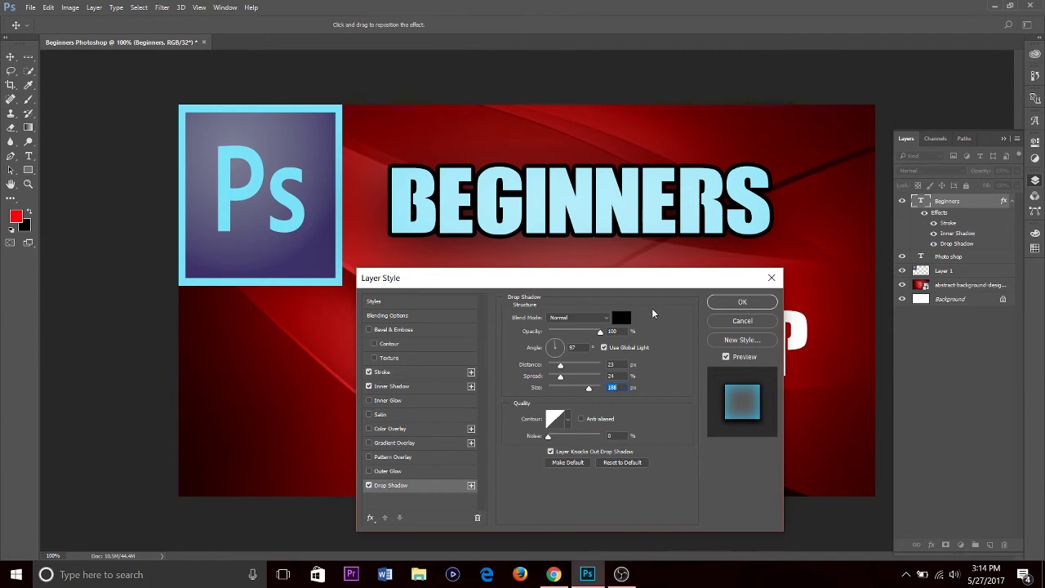
Compare the Beginners text with and without the drop shadow, reduce the shadow's opacity to 82%, and apply the layer style.
left_click(368, 486)
left_click(369, 485)
left_click(368, 486)
left_click(368, 485)
left_click_drag(601, 332, 593, 333)
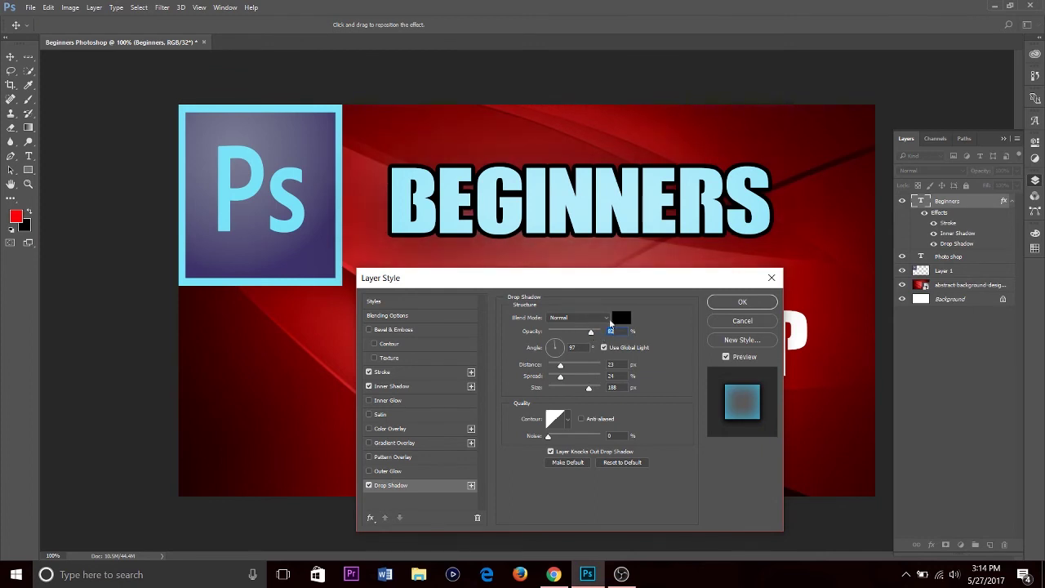
left_click(754, 302)
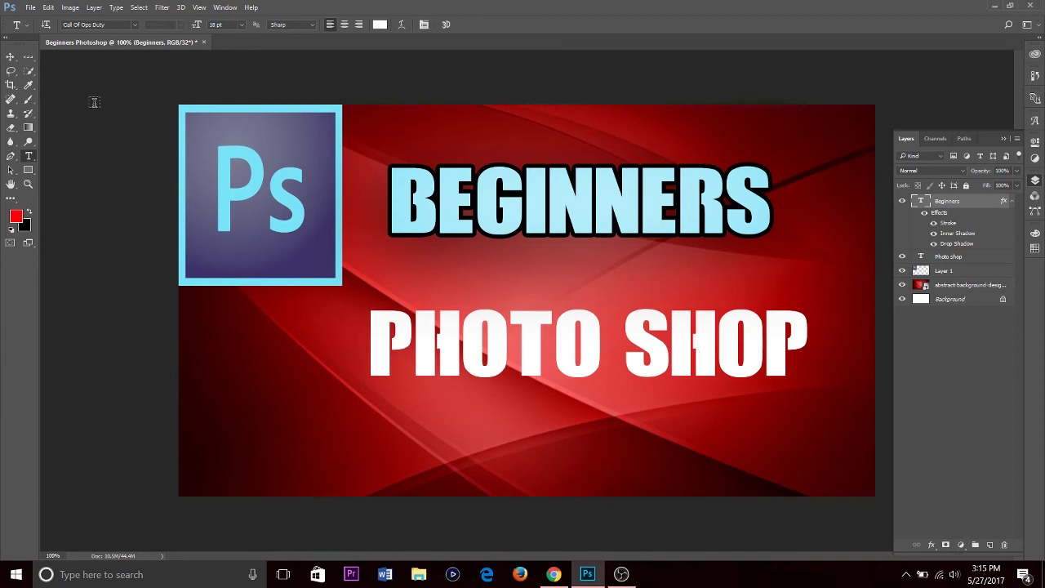
Copy the layer style from the Beginners text layer.
left_click(10, 57)
left_click(548, 327)
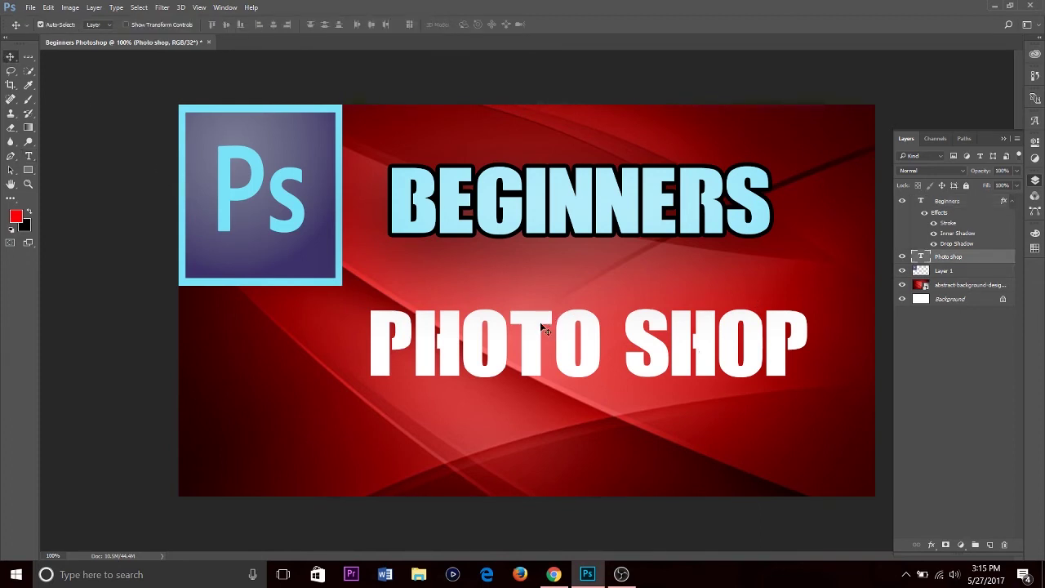
left_click(562, 188)
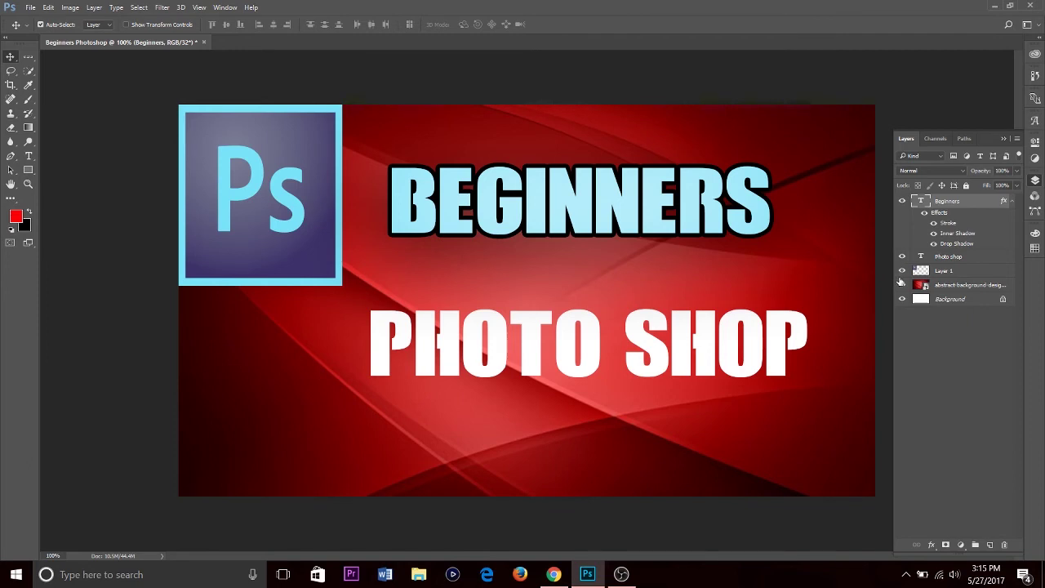
right_click(973, 205)
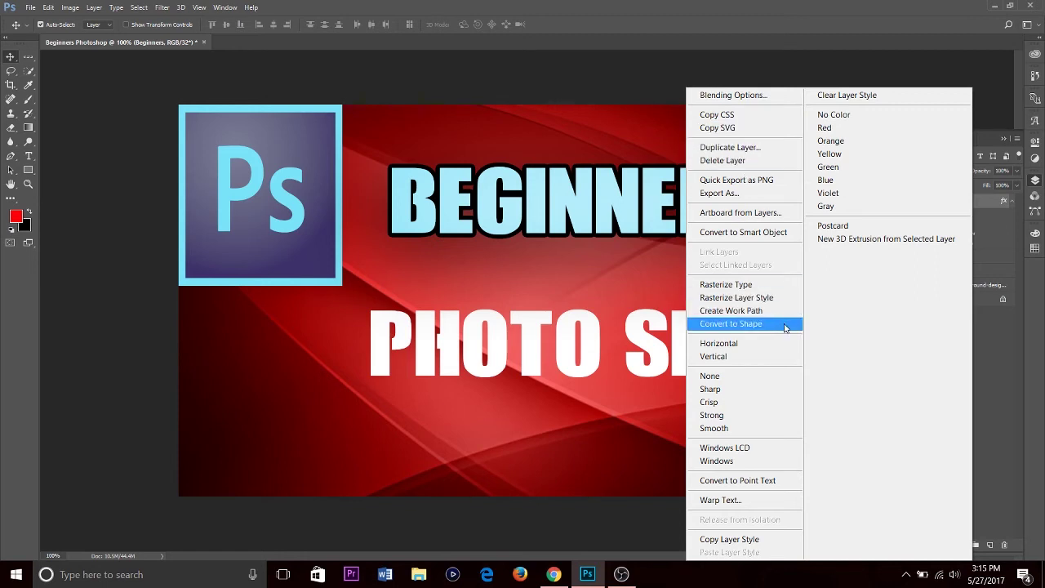
left_click(746, 539)
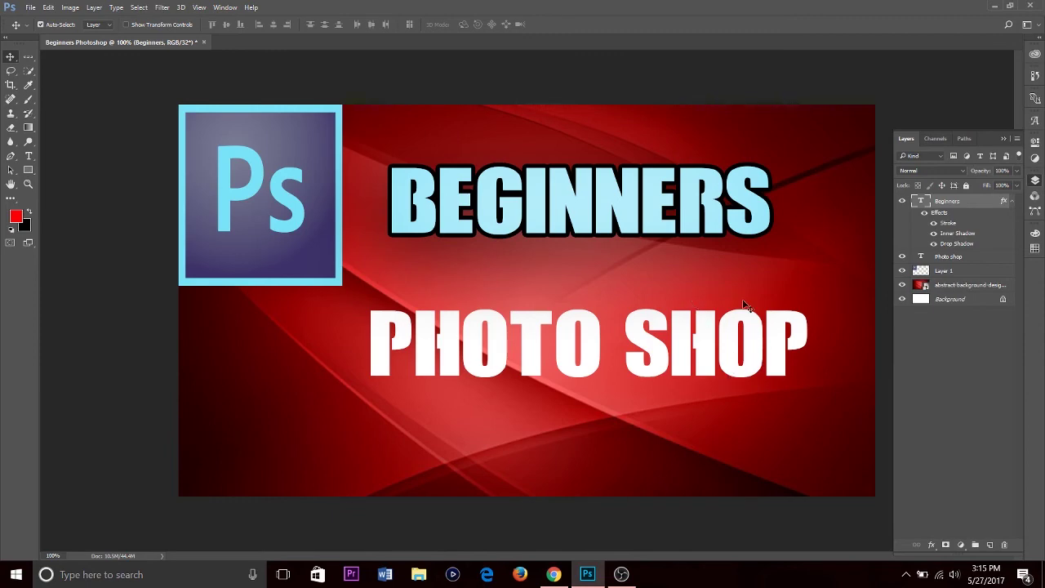
Paste the copied layer style onto the Photo shop text layer.
right_click(668, 347)
left_click(659, 350)
left_click(957, 257)
right_click(976, 256)
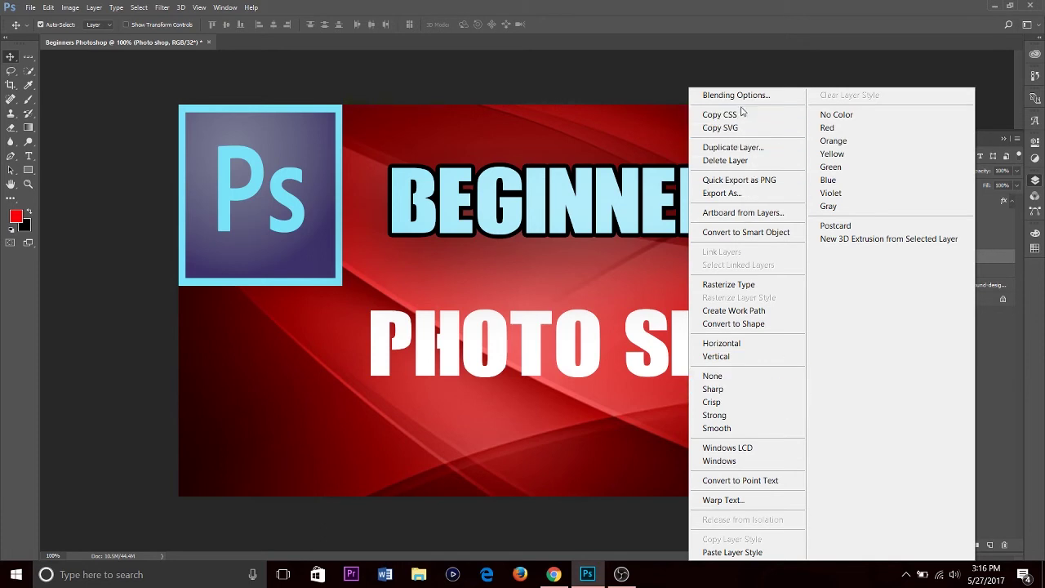
left_click(1006, 342)
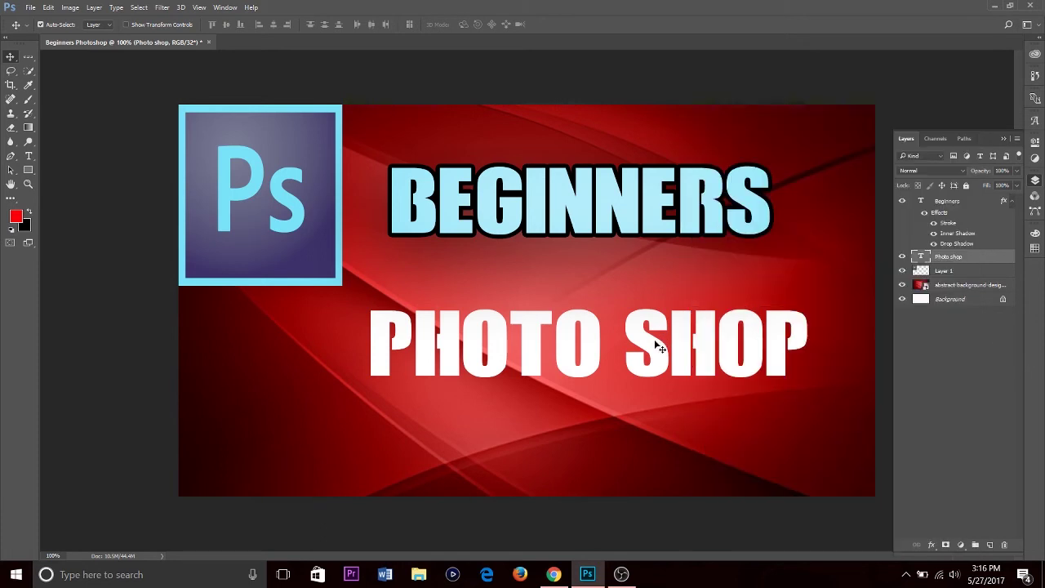
right_click(982, 260)
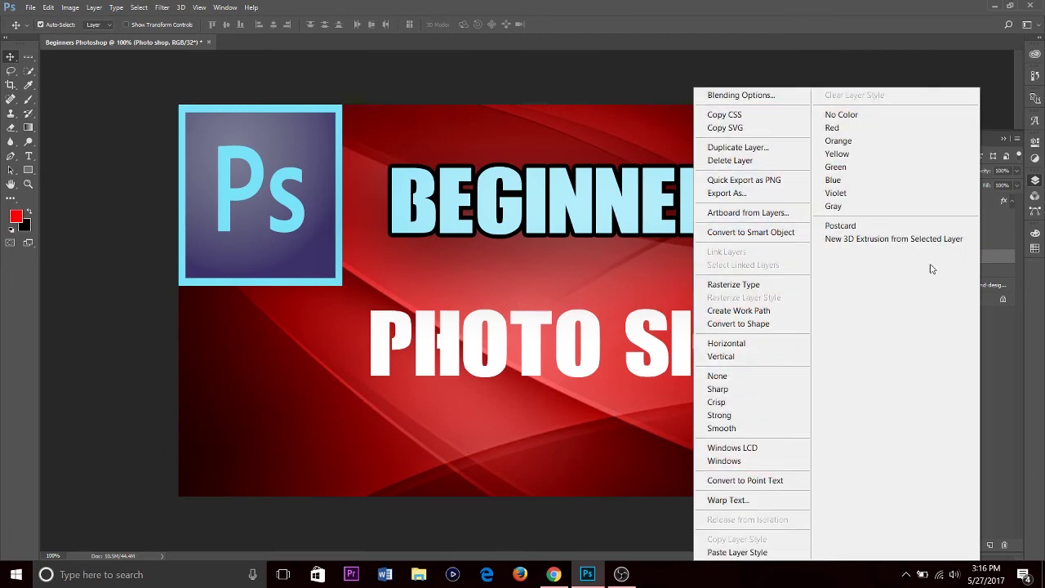